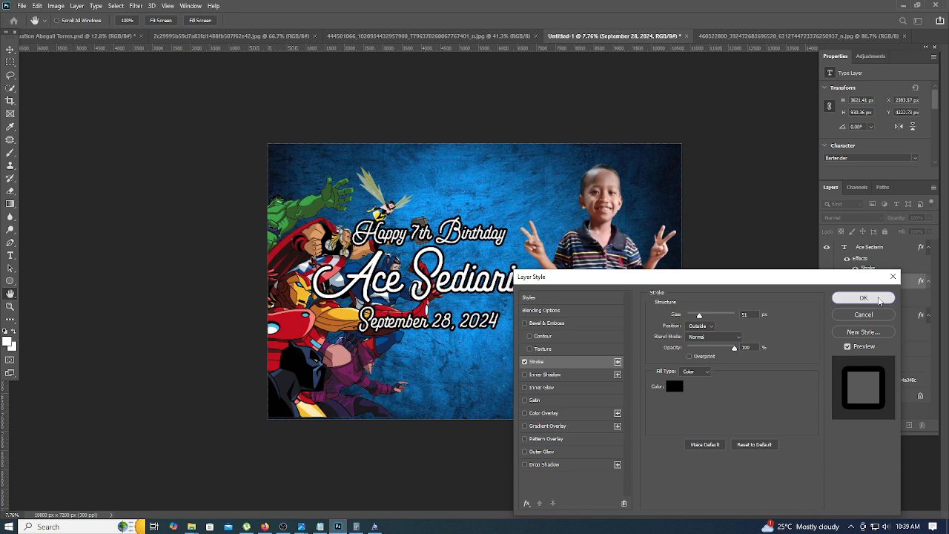
- Apply the black outside stroke to the date text and enlarge the boy's cutout to span the full banner height
{"action": "left_click", "coordinate": [864, 298]}
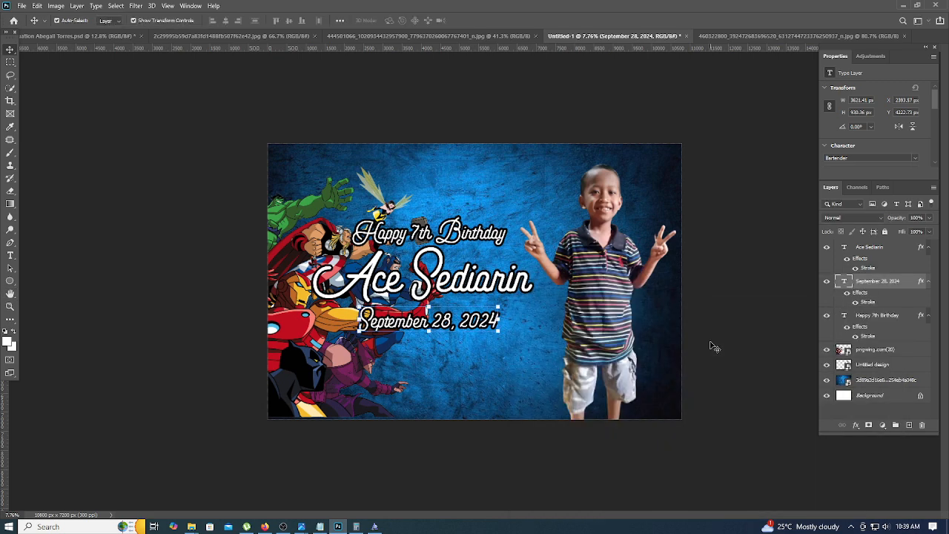
{"action": "left_click", "coordinate": [609, 325]}
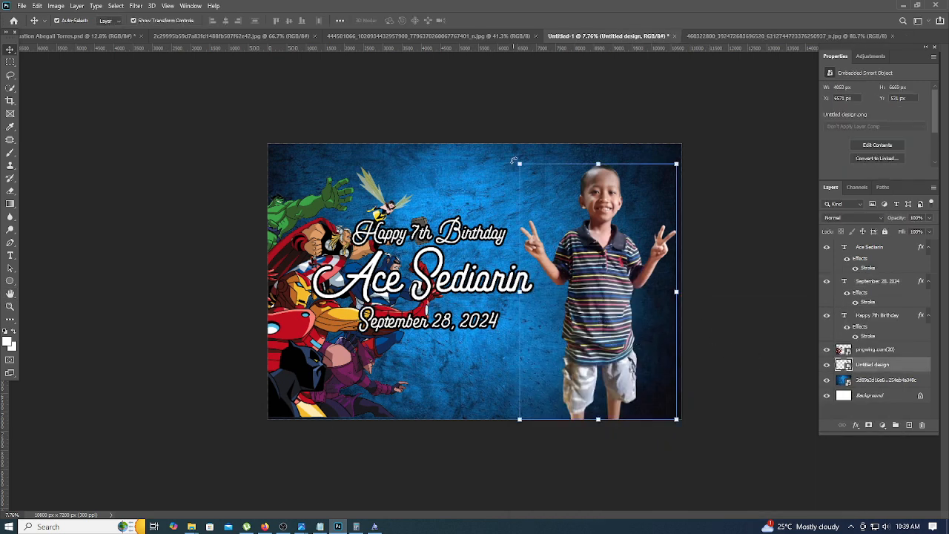
{"action": "left_click_drag", "start_coordinate": [518, 163], "coordinate": [489, 144]}
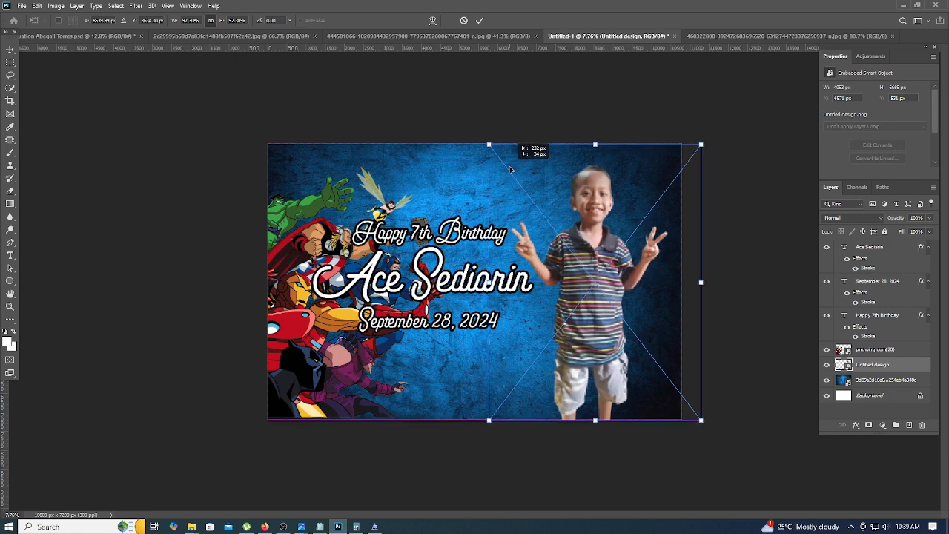
{"action": "left_click", "coordinate": [482, 21]}
- Switch to Firefox, bring up the PNGWING results for avengers, and dismiss the ad
{"action": "mouse_move", "coordinate": [264, 527]}
{"action": "left_click", "coordinate": [252, 468]}
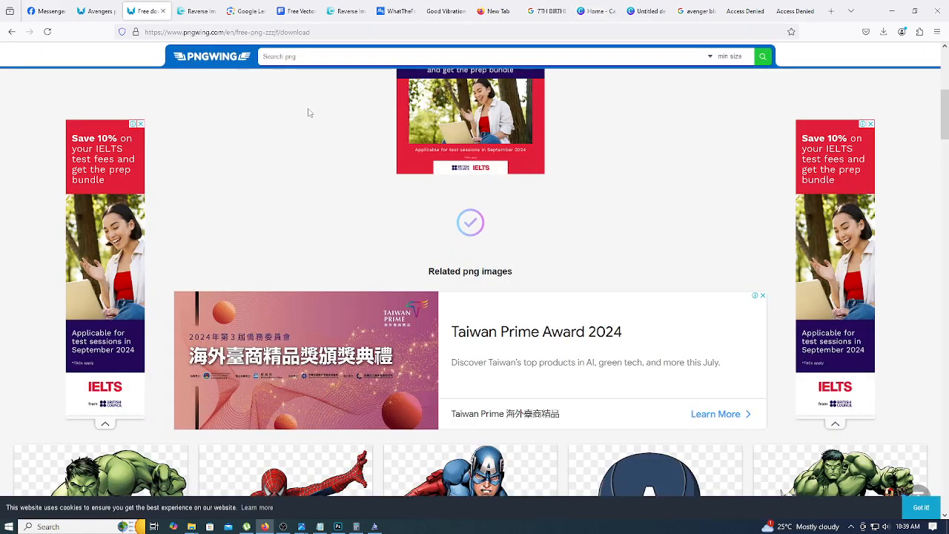
{"action": "left_click", "coordinate": [89, 11]}
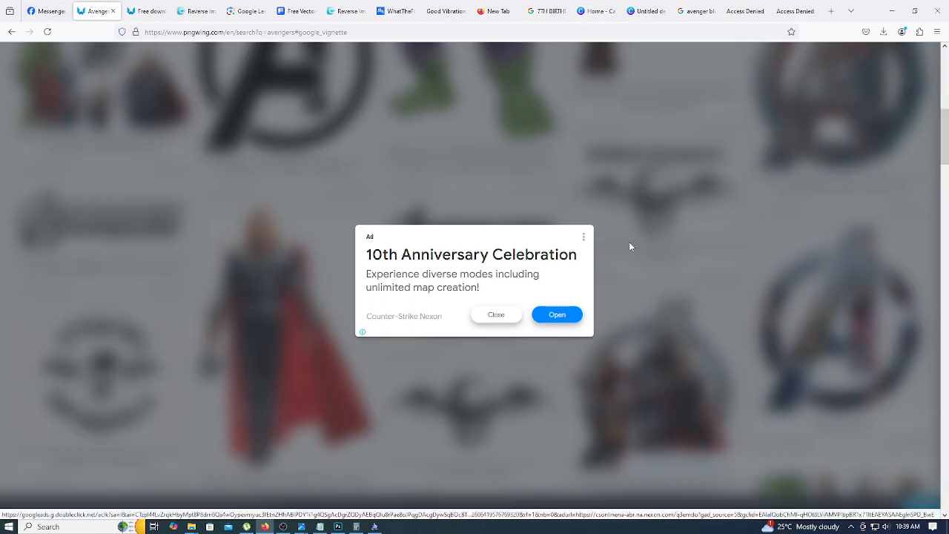
{"action": "left_click", "coordinate": [496, 314]}
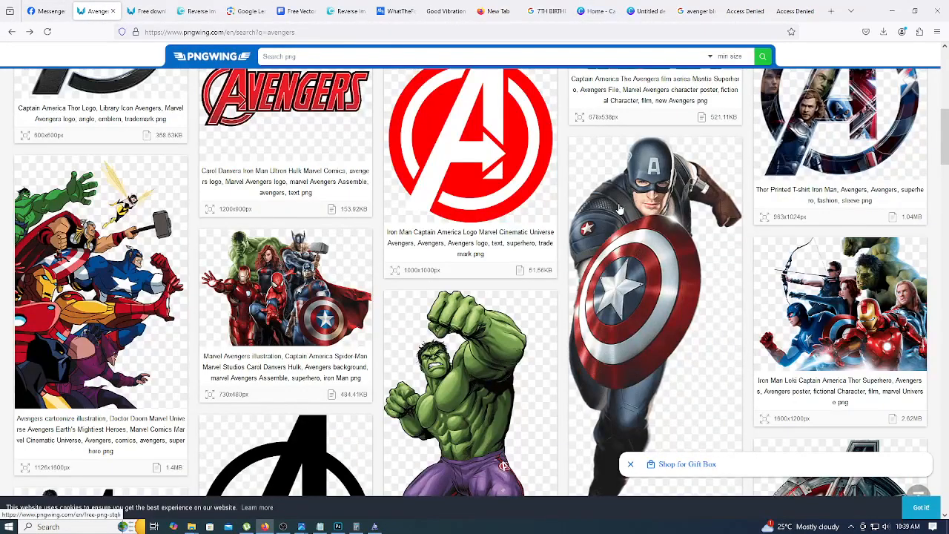
- Look through the Avengers images and search PNGWING for "avengers chibi"
{"action": "scroll", "coordinate": [620, 209], "scroll_direction": "down", "scroll_amount": 6}
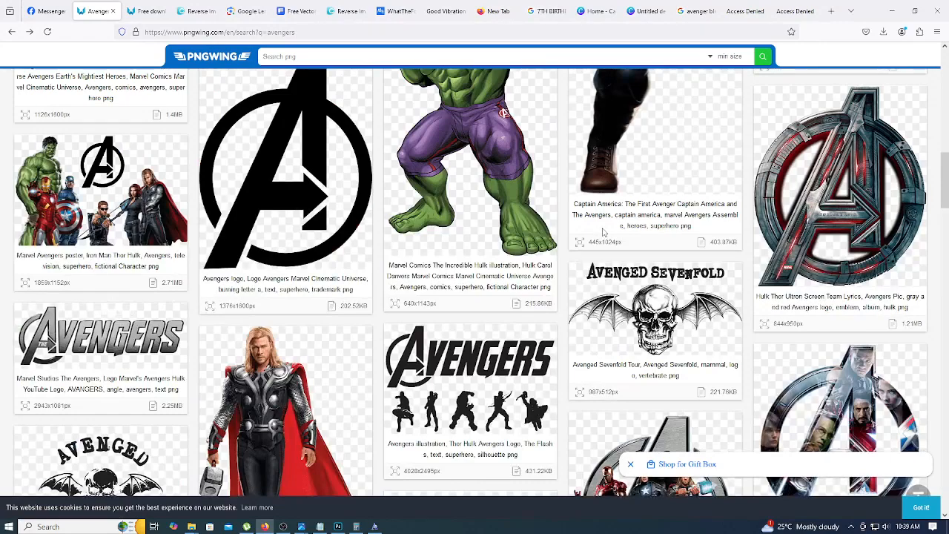
{"action": "scroll", "coordinate": [603, 234], "scroll_direction": "down", "scroll_amount": 6}
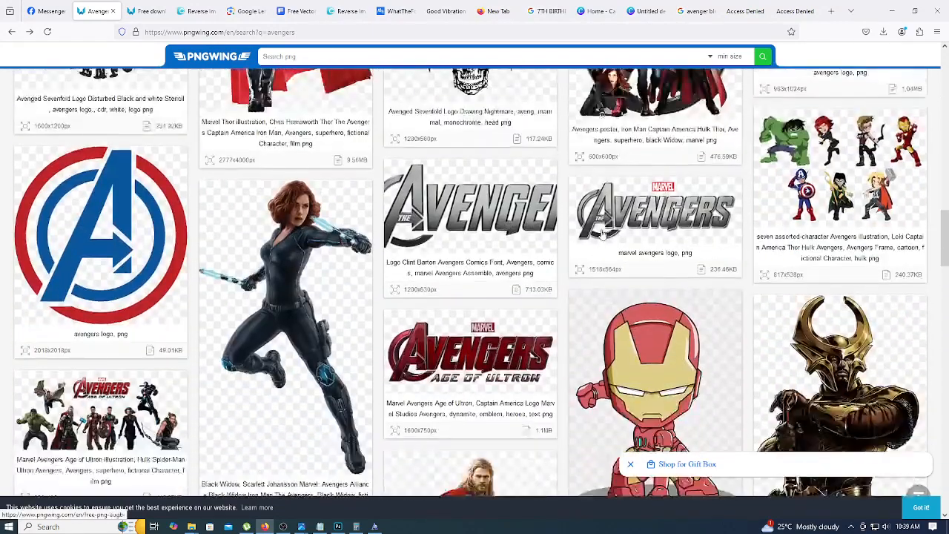
{"action": "scroll", "coordinate": [602, 235], "scroll_direction": "down", "scroll_amount": 2}
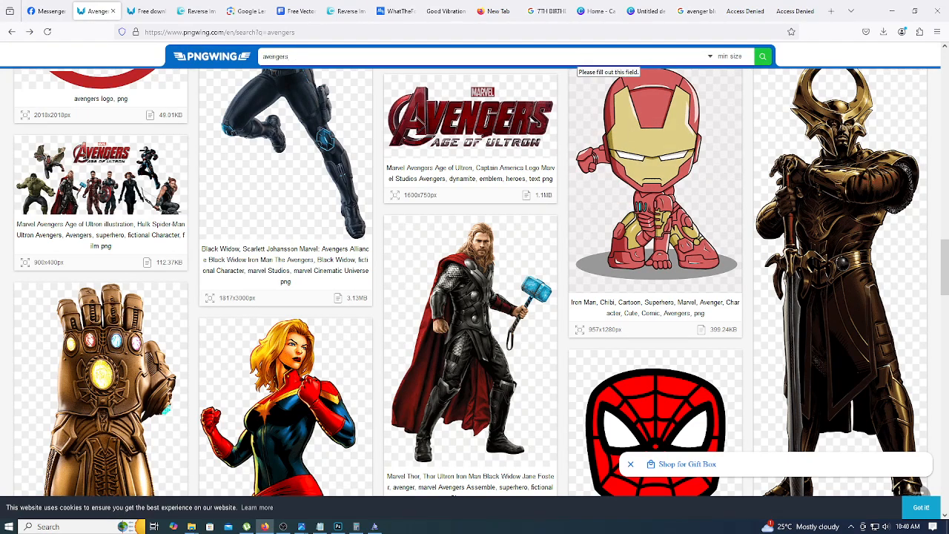
{"action": "key", "text": "Return"}
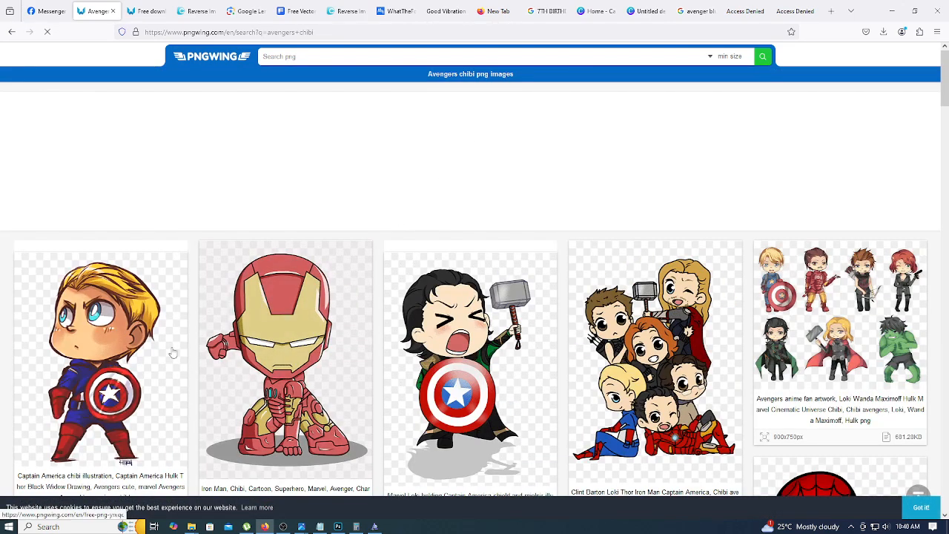
- Open the blond chibi Captain America, kneeling chibi Iron Man and white-eyed chibi Spider-Man images in new tabs
{"action": "right_click", "coordinate": [157, 325]}
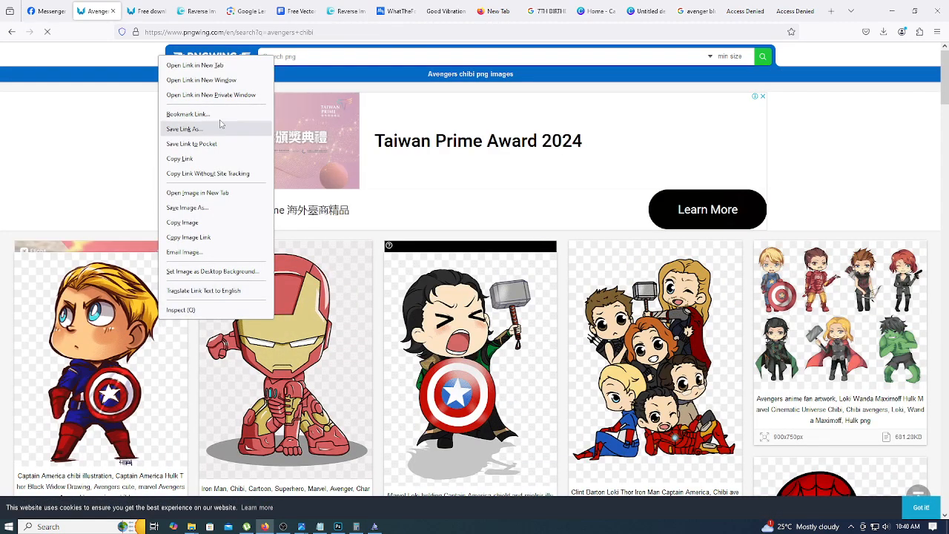
{"action": "right_click", "coordinate": [298, 358]}
{"action": "left_click", "coordinate": [326, 101]}
{"action": "scroll", "coordinate": [326, 111], "scroll_direction": "down", "scroll_amount": 3}
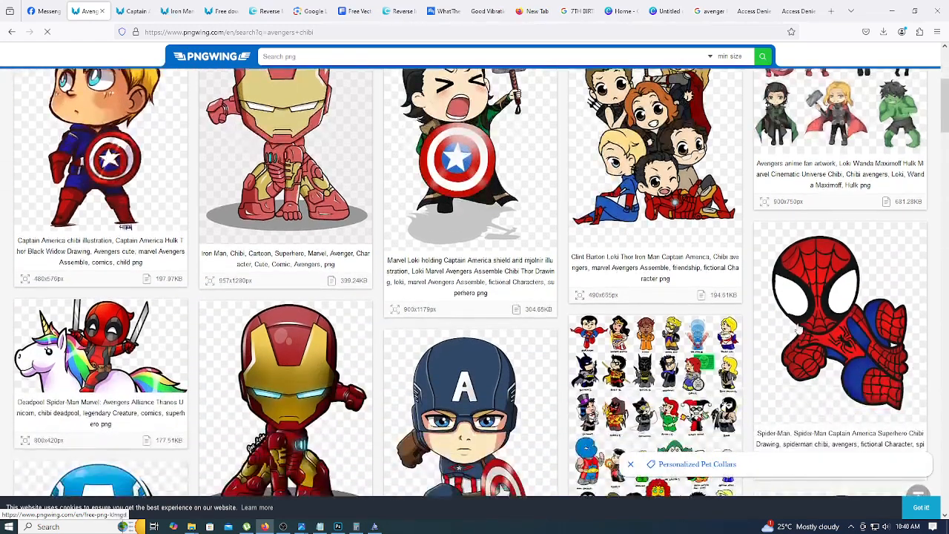
{"action": "right_click", "coordinate": [835, 314]}
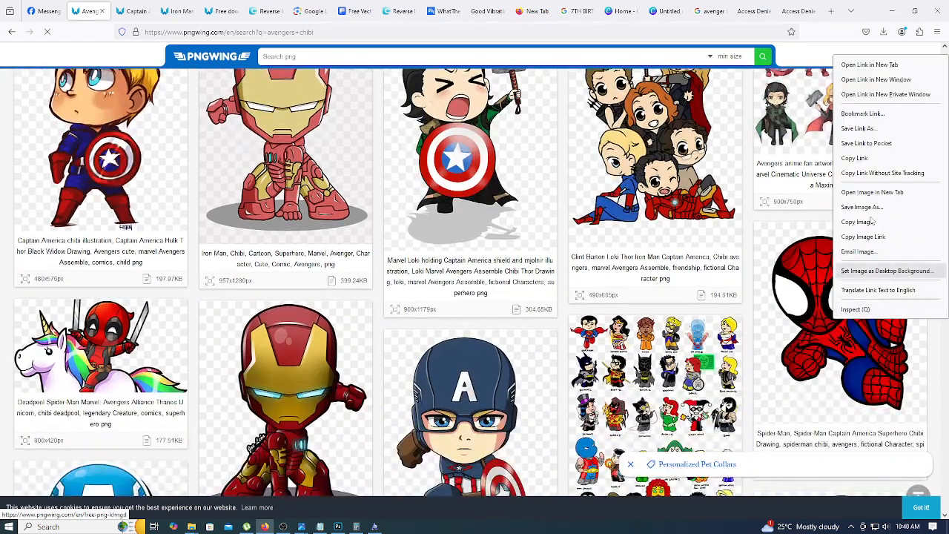
{"action": "left_click", "coordinate": [897, 65]}
- Open the masked chibi Captain America with shield and the chibi Thor with winged helmet in new tabs
{"action": "right_click", "coordinate": [576, 138]}
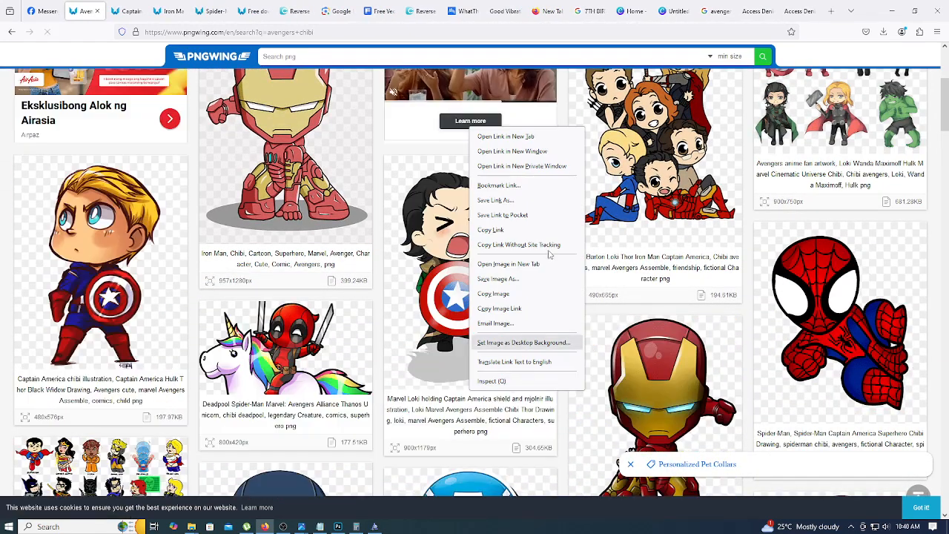
{"action": "left_click", "coordinate": [576, 138]}
{"action": "scroll", "coordinate": [580, 260], "scroll_direction": "down", "scroll_amount": 5}
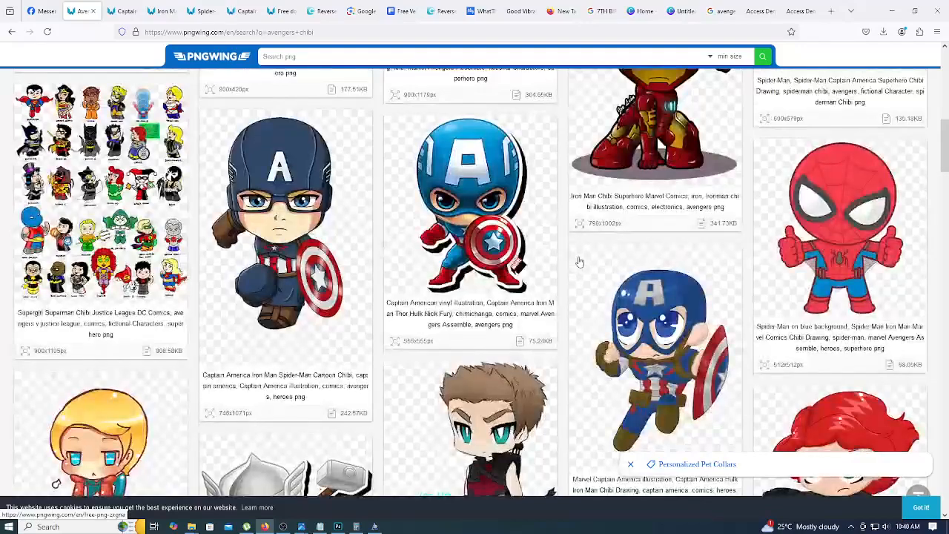
{"action": "scroll", "coordinate": [580, 262], "scroll_direction": "down", "scroll_amount": 3}
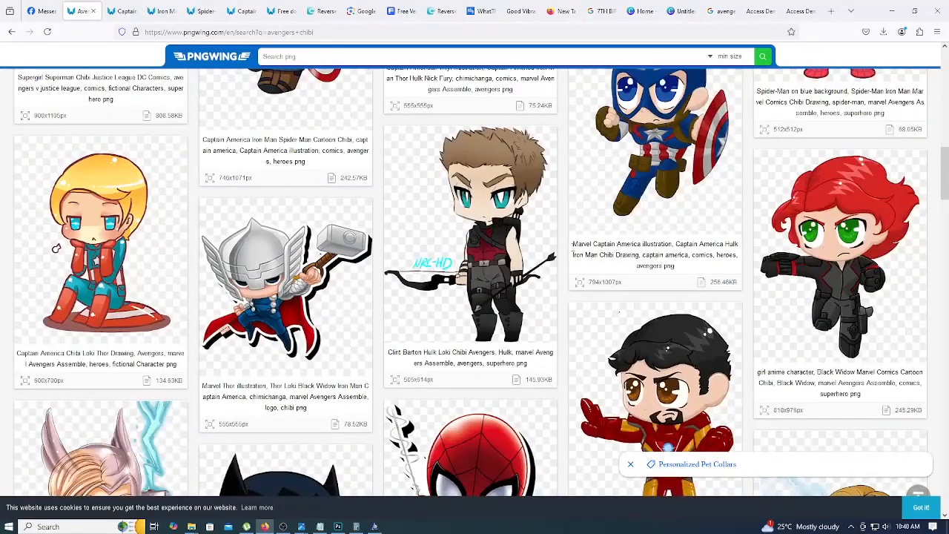
{"action": "right_click", "coordinate": [295, 276]}
{"action": "left_click", "coordinate": [348, 21]}
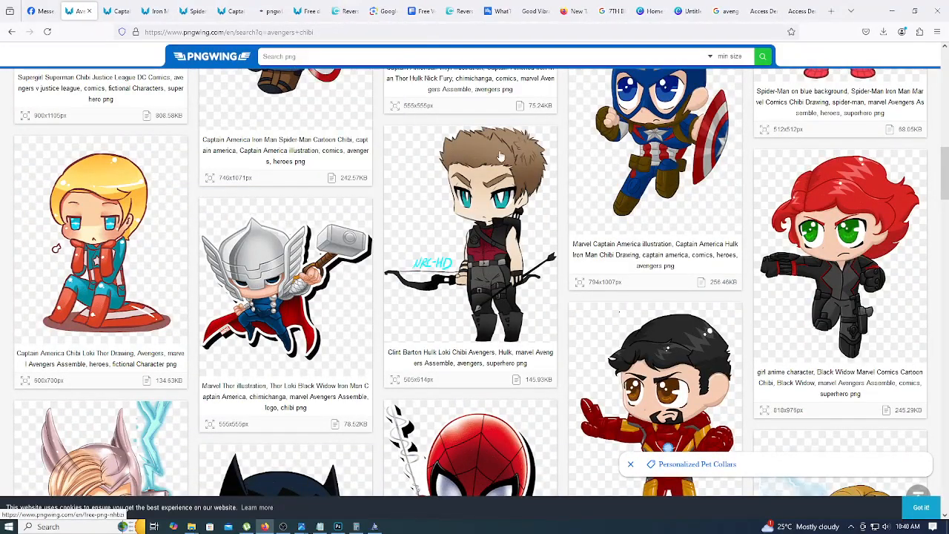
- Open the Hulk carrying a car and the 1600x1600px Hulk image in new tabs
{"action": "scroll", "coordinate": [500, 156], "scroll_direction": "down", "scroll_amount": 10}
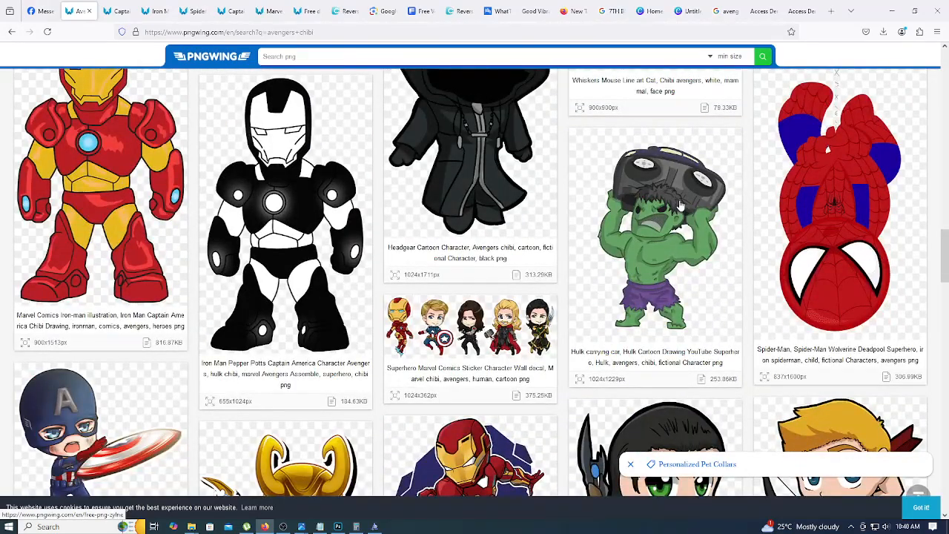
{"action": "right_click", "coordinate": [680, 203]}
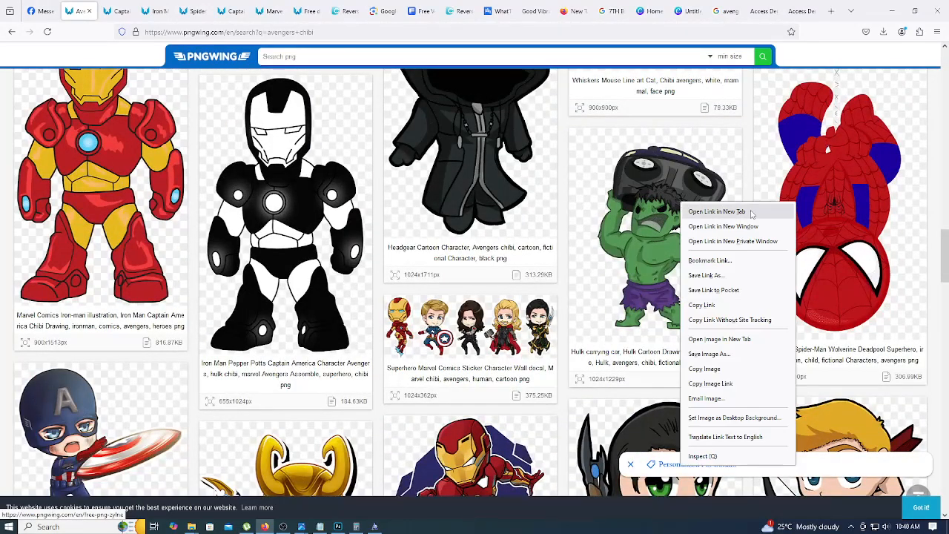
{"action": "left_click", "coordinate": [713, 212]}
{"action": "scroll", "coordinate": [629, 189], "scroll_direction": "down", "scroll_amount": 5}
{"action": "scroll", "coordinate": [629, 191], "scroll_direction": "down", "scroll_amount": 2}
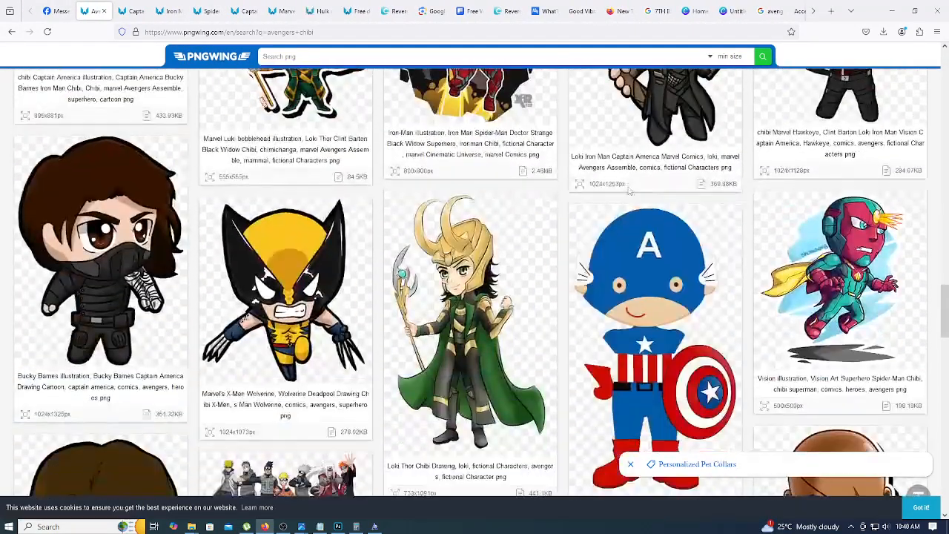
{"action": "scroll", "coordinate": [629, 191], "scroll_direction": "down", "scroll_amount": 10}
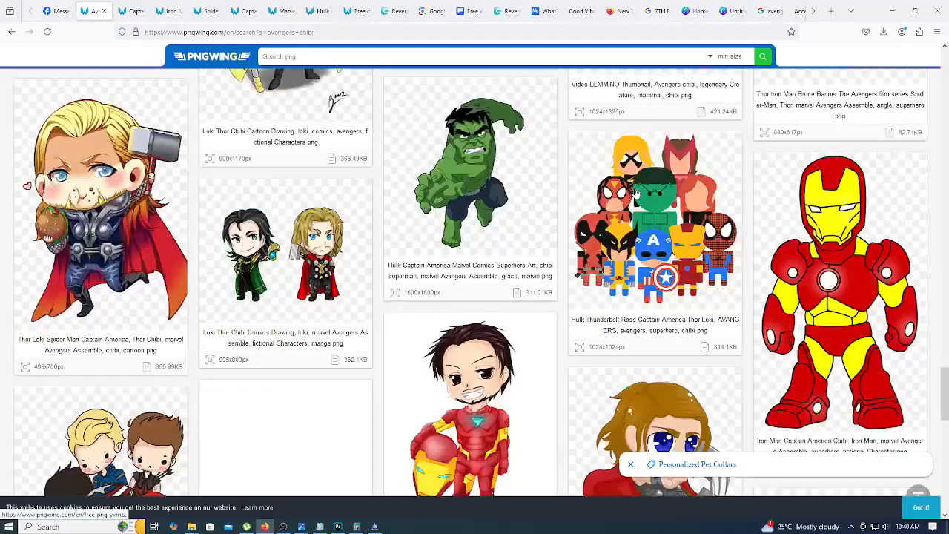
{"action": "right_click", "coordinate": [510, 187]}
{"action": "left_click", "coordinate": [542, 193]}
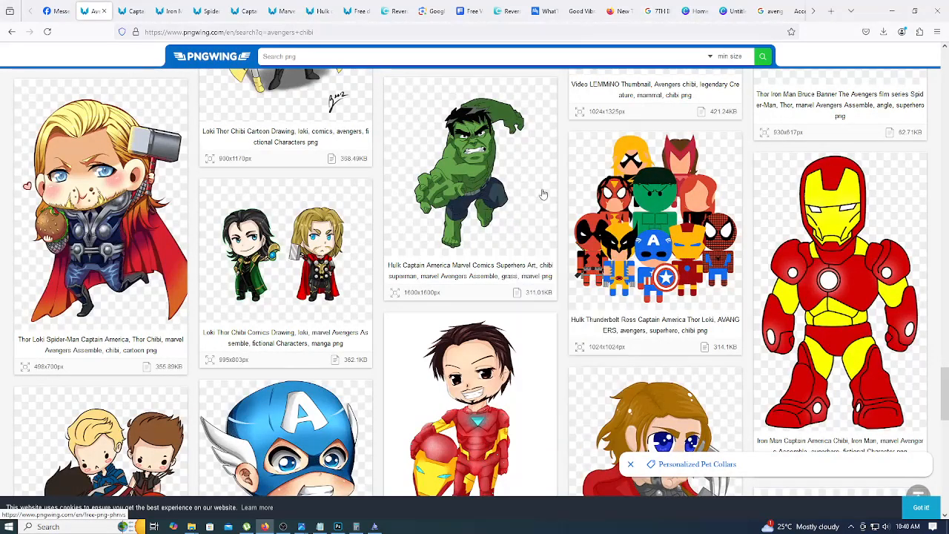
- Download the 1600x1600px Hulk PNG and close its page
{"action": "left_click", "coordinate": [357, 17]}
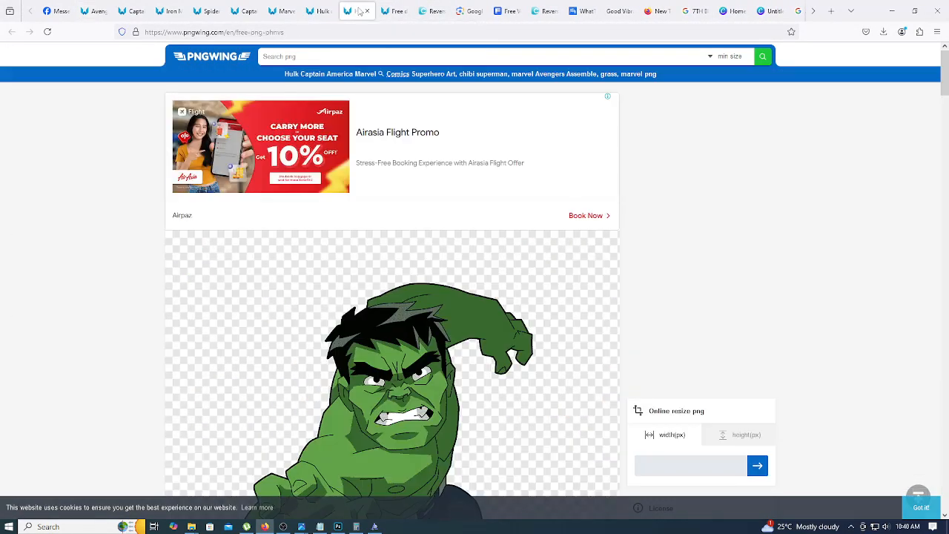
{"action": "scroll", "coordinate": [475, 275], "scroll_direction": "down", "scroll_amount": 5}
{"action": "scroll", "coordinate": [475, 275], "scroll_direction": "down", "scroll_amount": 3}
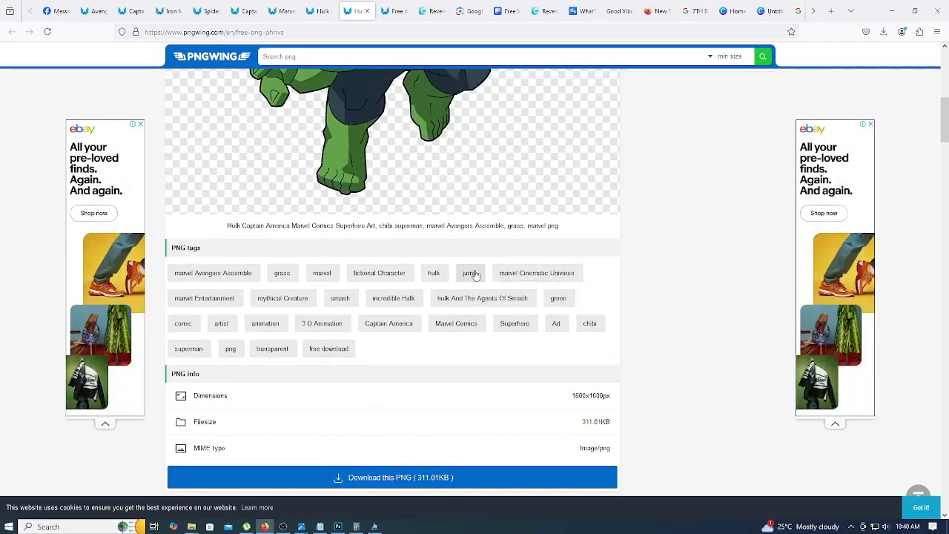
{"action": "left_click", "coordinate": [452, 476]}
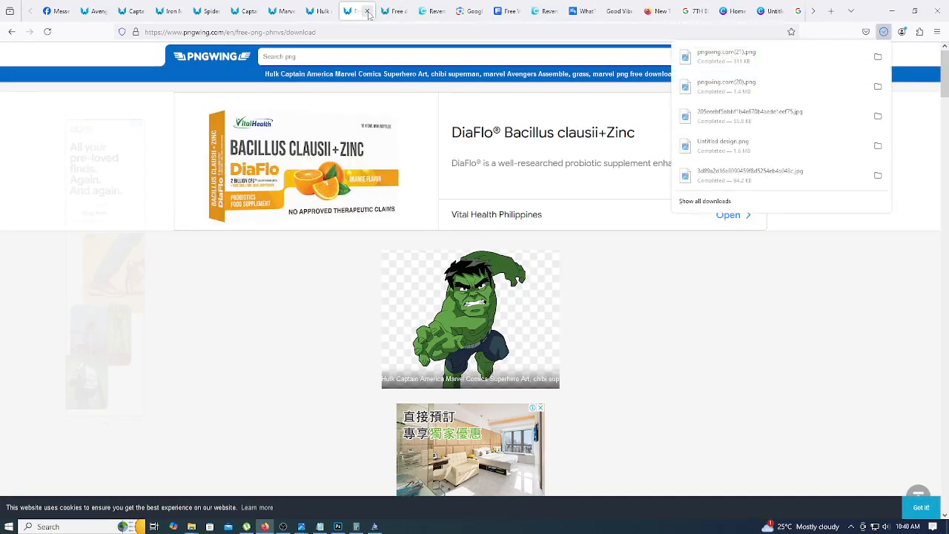
{"action": "left_click", "coordinate": [366, 12]}
- Close the earlier Avengers group download page and the page with the Hulk carrying a car
{"action": "scroll", "coordinate": [460, 163], "scroll_direction": "up", "scroll_amount": 5}
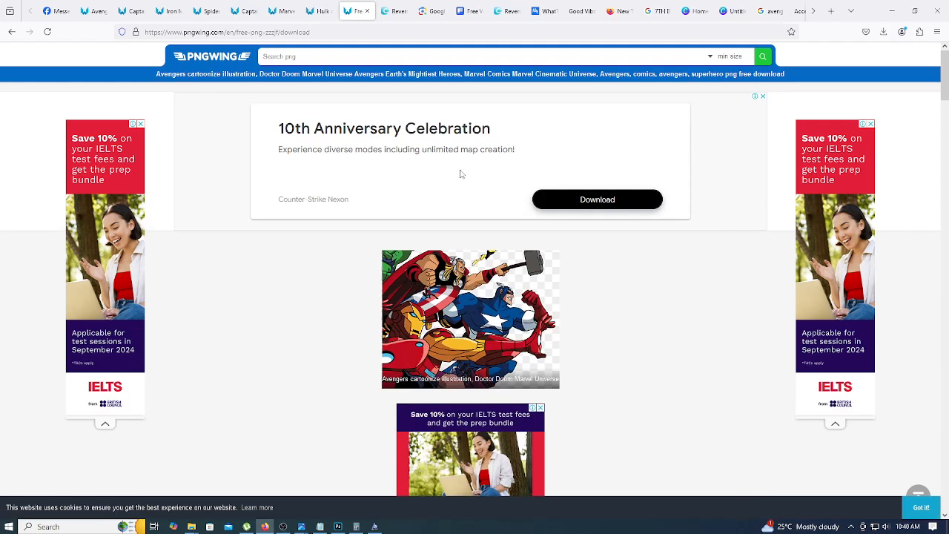
{"action": "left_click", "coordinate": [366, 11]}
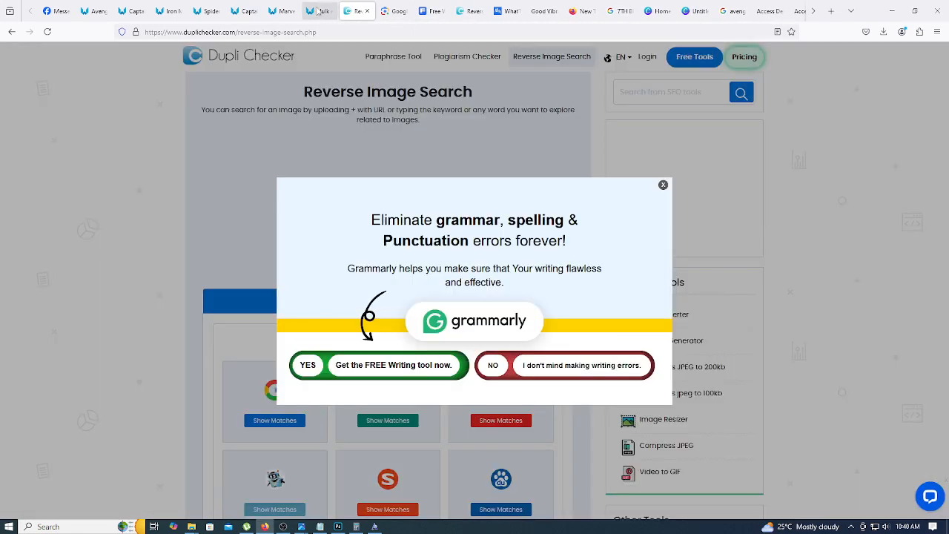
{"action": "left_click", "coordinate": [315, 12]}
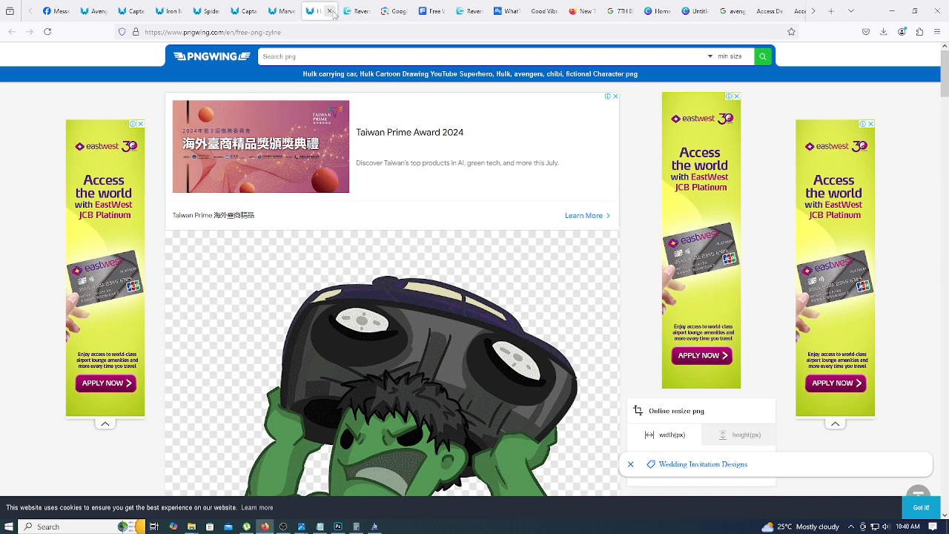
{"action": "left_click", "coordinate": [330, 11]}
- Download the chibi Thor PNG and close its page
{"action": "left_click", "coordinate": [284, 11]}
{"action": "scroll", "coordinate": [393, 252], "scroll_direction": "down", "scroll_amount": 10}
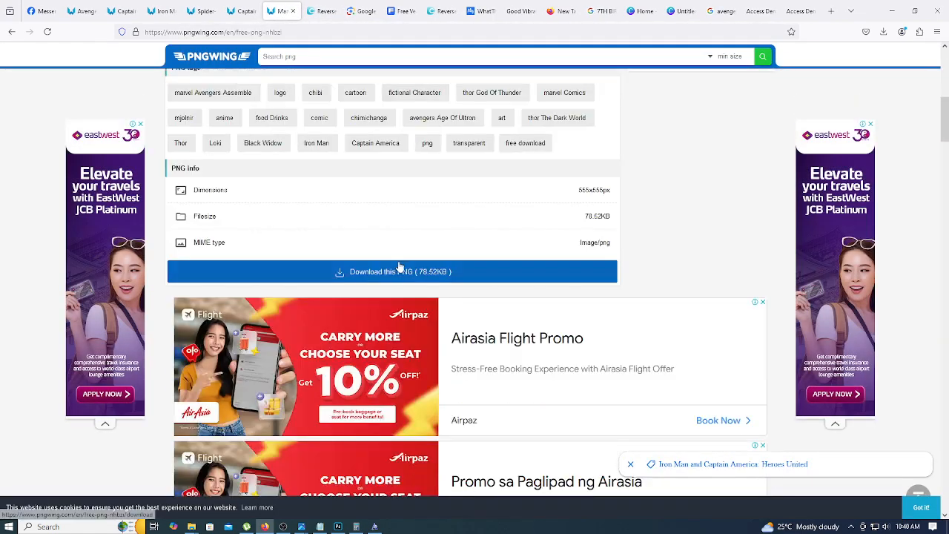
{"action": "scroll", "coordinate": [403, 256], "scroll_direction": "down", "scroll_amount": 5}
{"action": "scroll", "coordinate": [402, 254], "scroll_direction": "up", "scroll_amount": 5}
{"action": "left_click", "coordinate": [411, 271]}
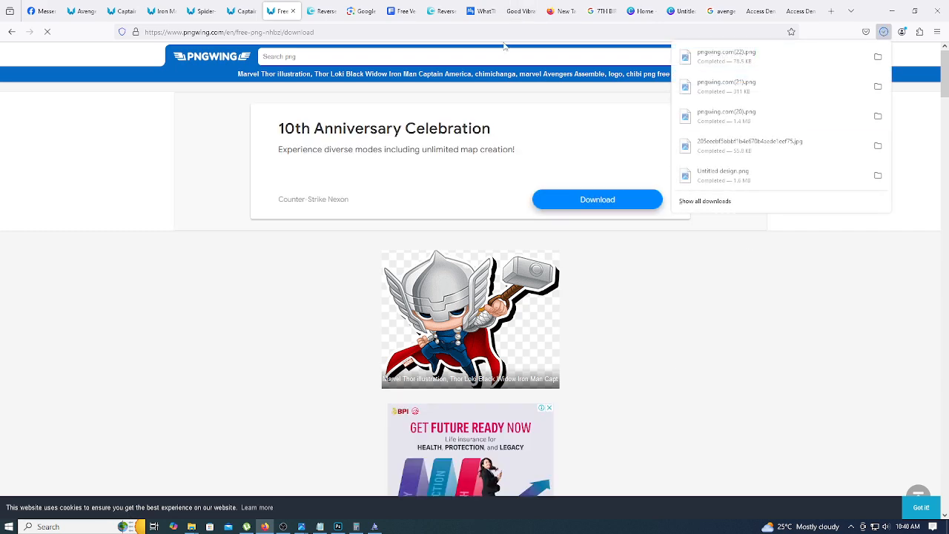
{"action": "left_click", "coordinate": [295, 11]}
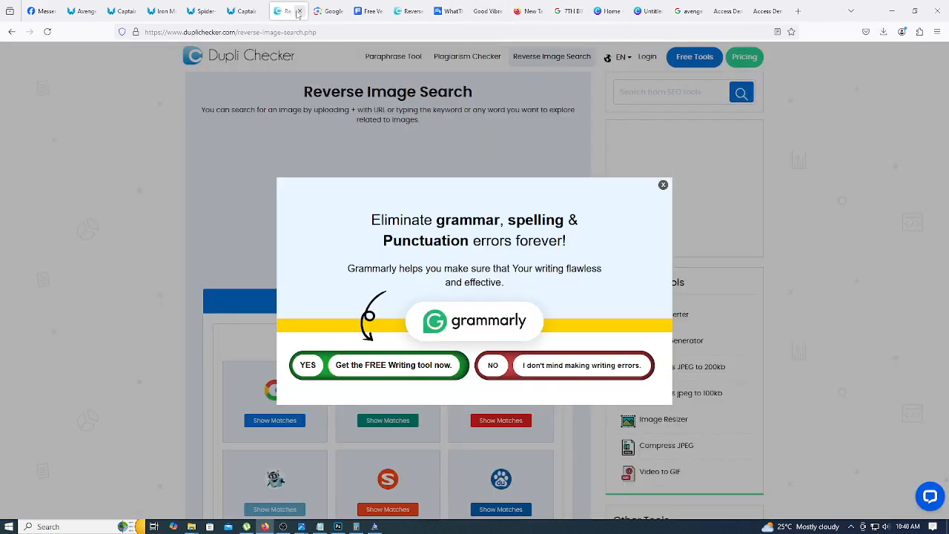
- Download the masked chibi Captain America PNG and close its page
{"action": "left_click", "coordinate": [252, 11]}
{"action": "scroll", "coordinate": [424, 358], "scroll_direction": "down", "scroll_amount": 10}
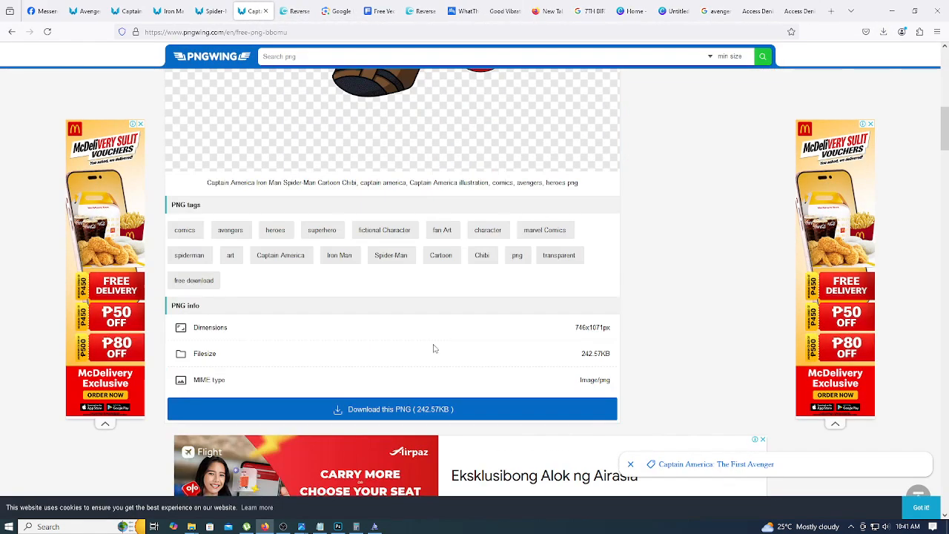
{"action": "left_click", "coordinate": [438, 412]}
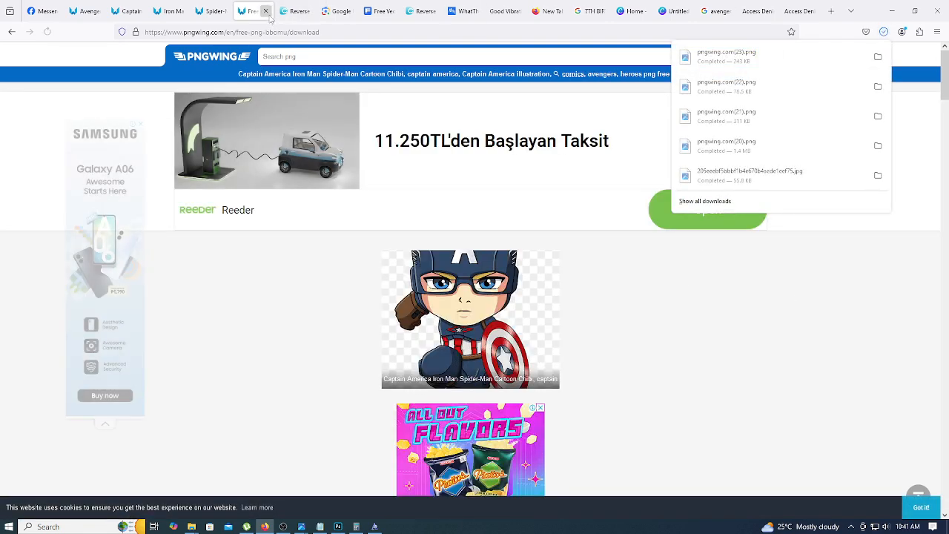
{"action": "left_click", "coordinate": [265, 11]}
- Download the chibi Spider-Man PNG from its open page
{"action": "left_click", "coordinate": [215, 11]}
{"action": "scroll", "coordinate": [417, 311], "scroll_direction": "down", "scroll_amount": 5}
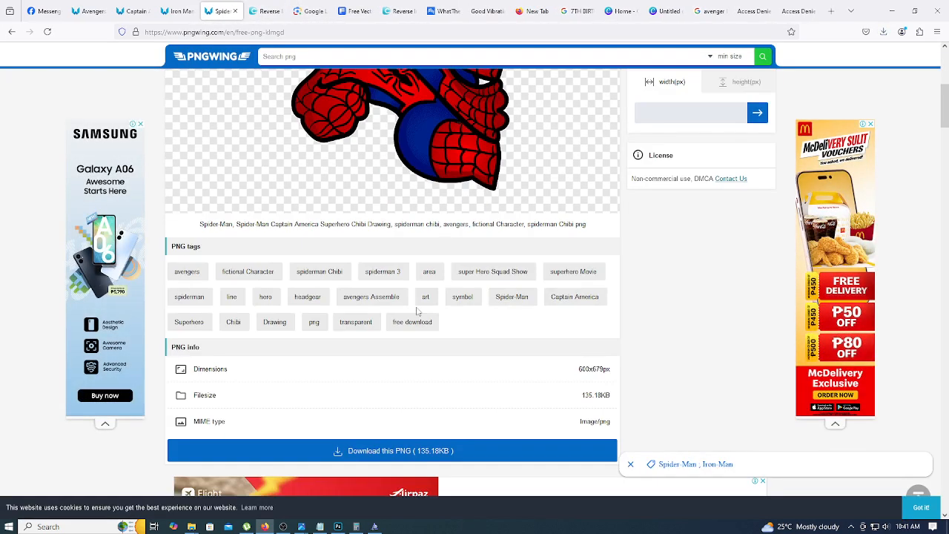
{"action": "left_click", "coordinate": [440, 450]}
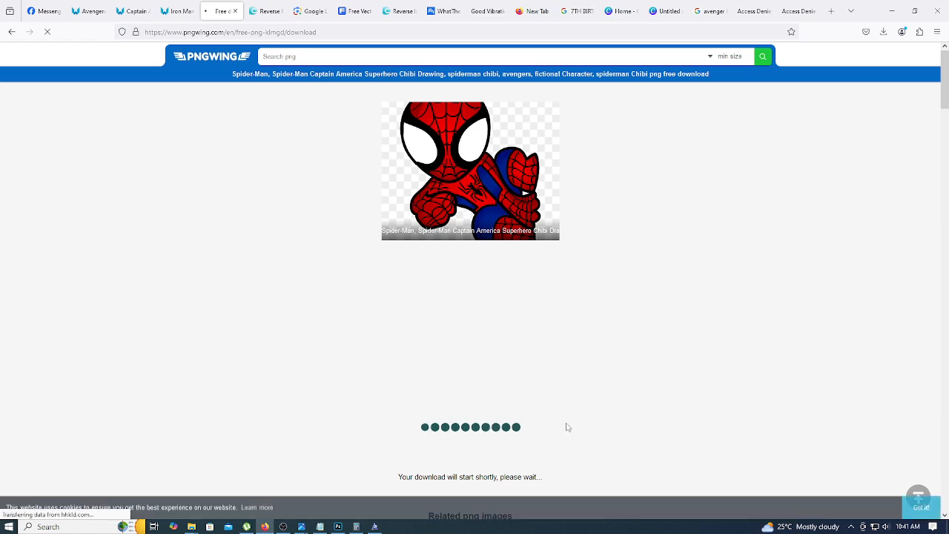
- Download the chibi Iron Man PNG, closing the finished Spider-Man and Iron Man download pages
{"action": "left_click", "coordinate": [235, 11]}
{"action": "left_click", "coordinate": [187, 11]}
{"action": "scroll", "coordinate": [424, 269], "scroll_direction": "down", "scroll_amount": 5}
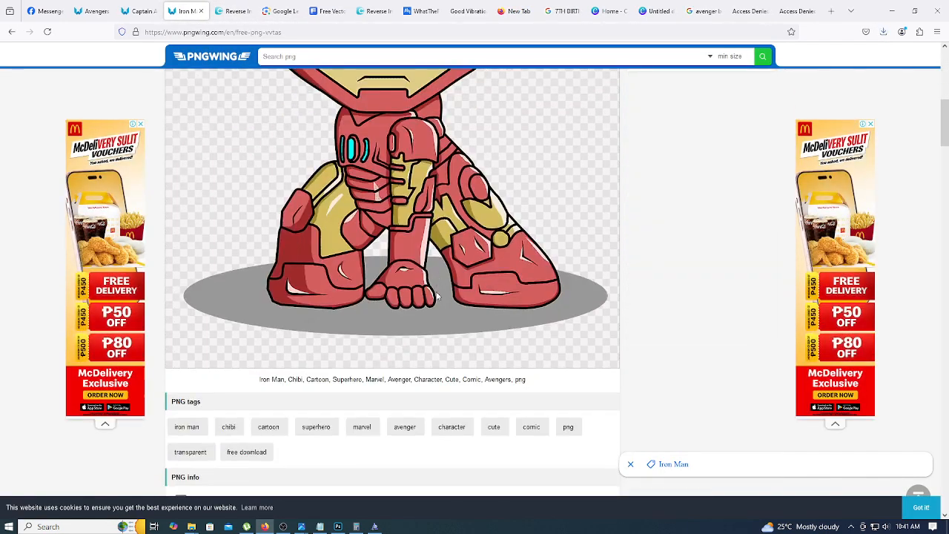
{"action": "scroll", "coordinate": [429, 344], "scroll_direction": "down", "scroll_amount": 2}
{"action": "left_click", "coordinate": [410, 464]}
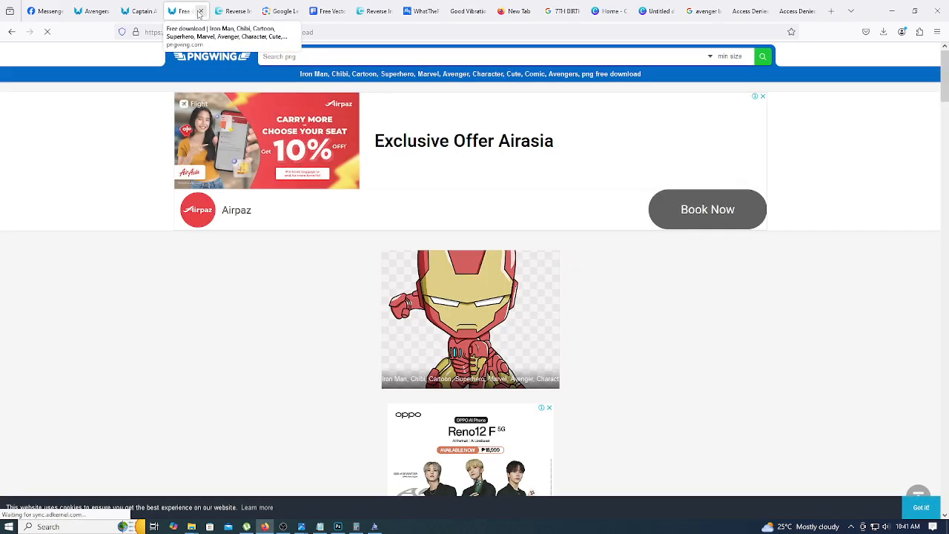
{"action": "left_click", "coordinate": [200, 11]}
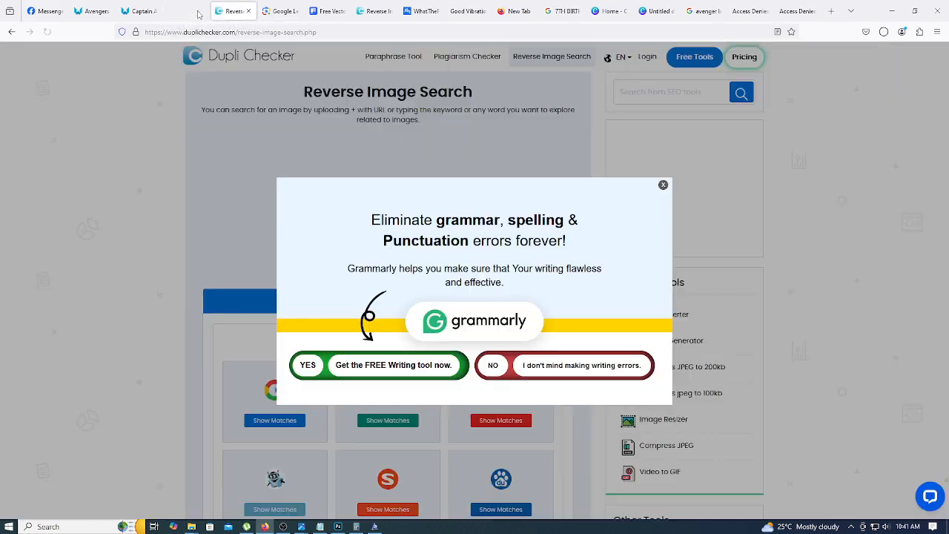
- Check the remaining Captain America page and return to the birthday banner in Photoshop
{"action": "left_click", "coordinate": [143, 11]}
{"action": "scroll", "coordinate": [415, 309], "scroll_direction": "down", "scroll_amount": 7}
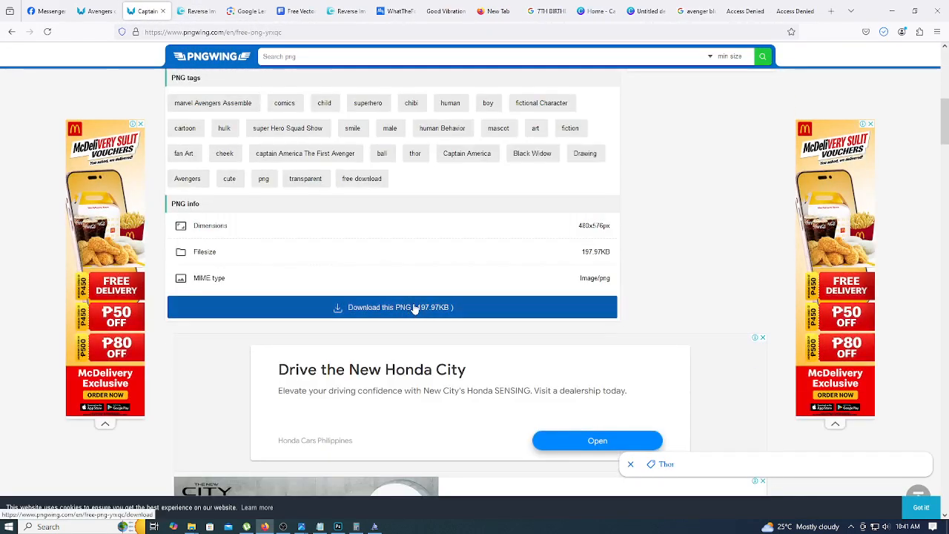
{"action": "left_click", "coordinate": [111, 12]}
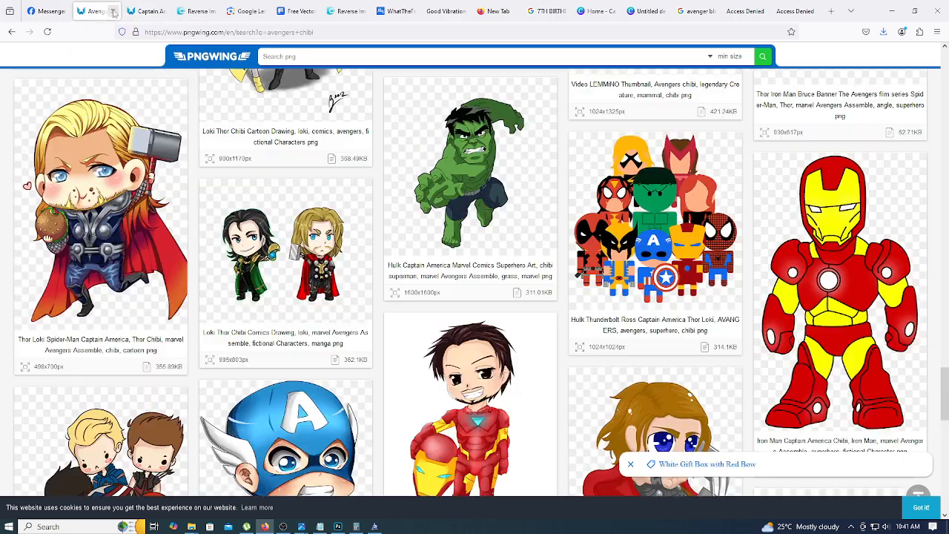
{"action": "left_click", "coordinate": [897, 6]}
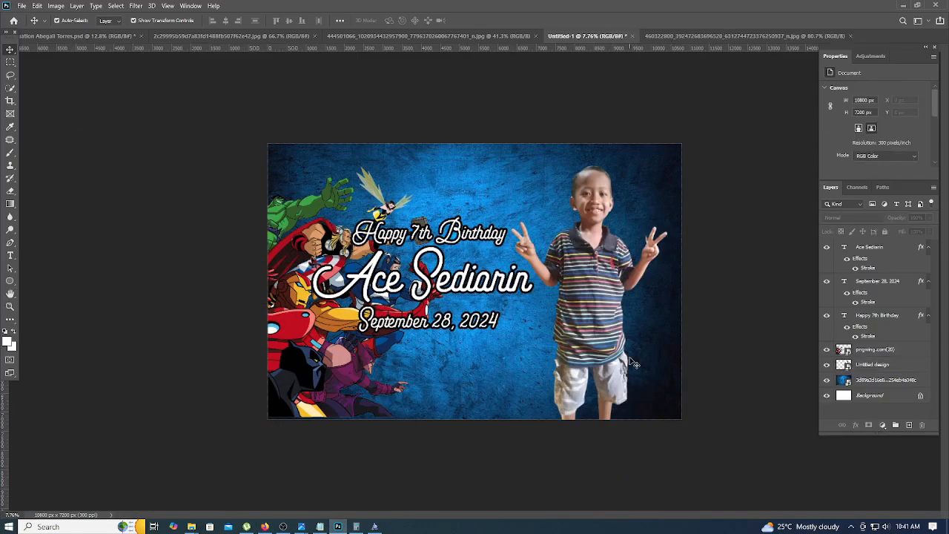
- Place the Spider-Man image pngwing.com(24) as an embedded object directly above the boy's photo layer
{"action": "left_click", "coordinate": [608, 366]}
{"action": "left_click", "coordinate": [22, 5]}
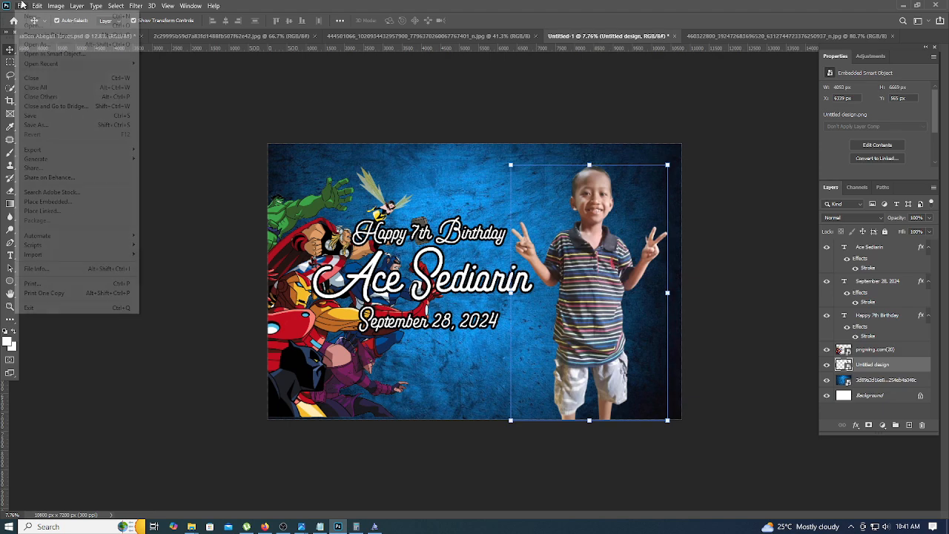
{"action": "left_click", "coordinate": [29, 200]}
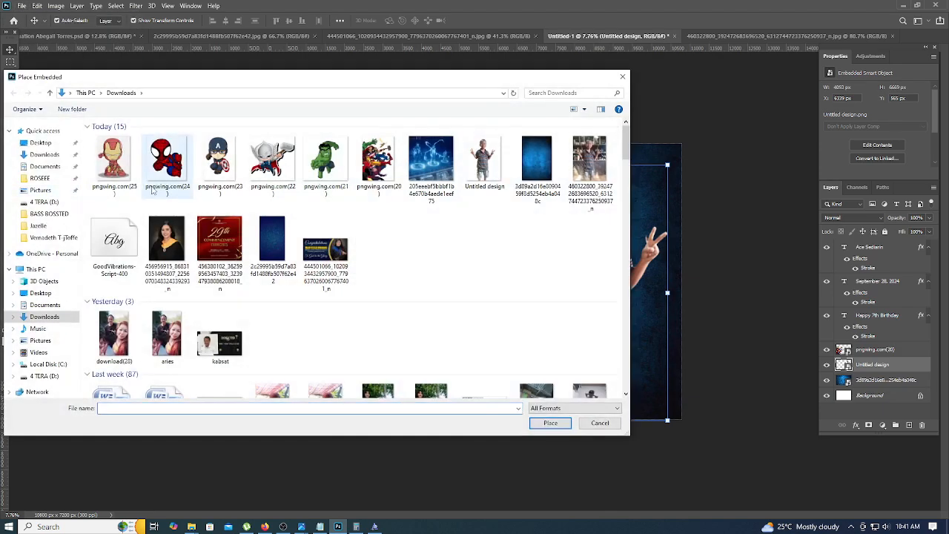
{"action": "double_click", "coordinate": [159, 173]}
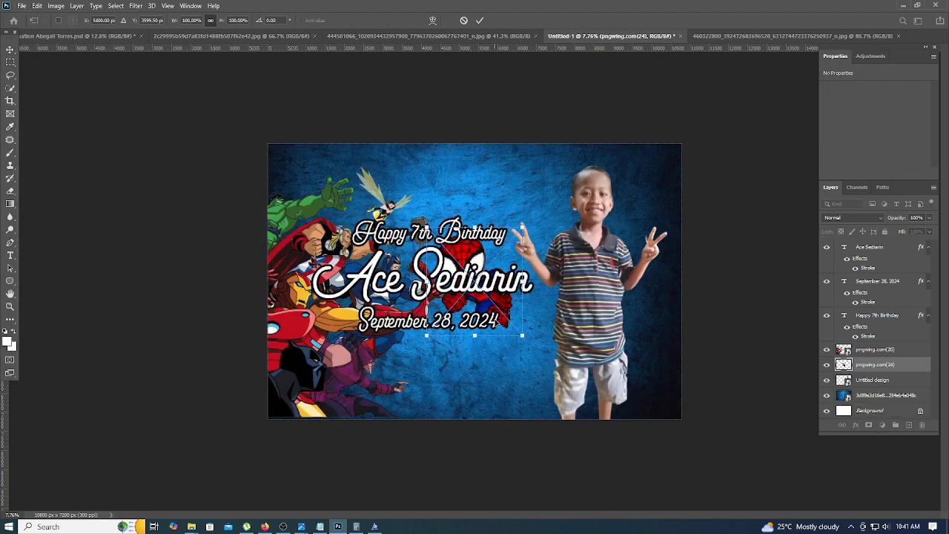
- Move Spider-Man to the banner's lower-right corner beside the boy's legs and scale it to about 86.5%
{"action": "left_click_drag", "start_coordinate": [502, 316], "coordinate": [668, 398]}
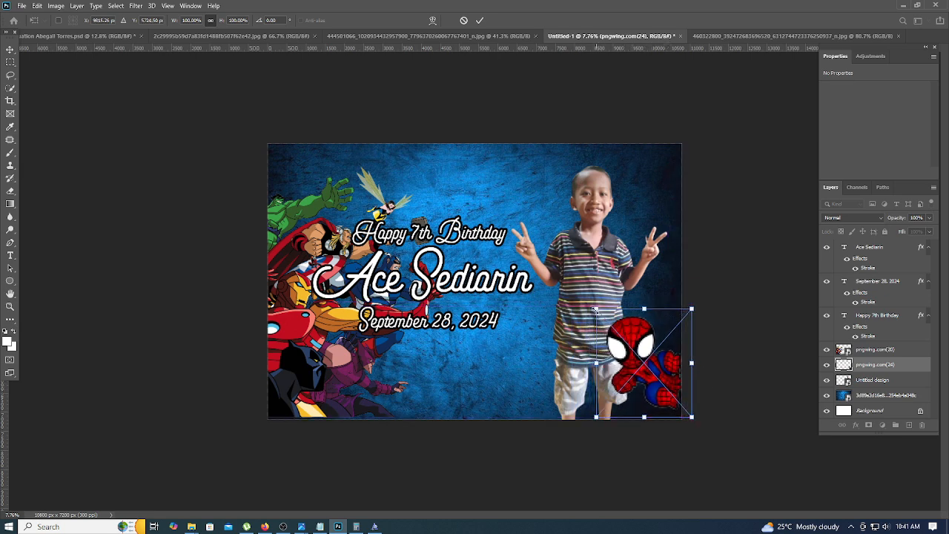
{"action": "left_click_drag", "start_coordinate": [595, 309], "coordinate": [606, 323]}
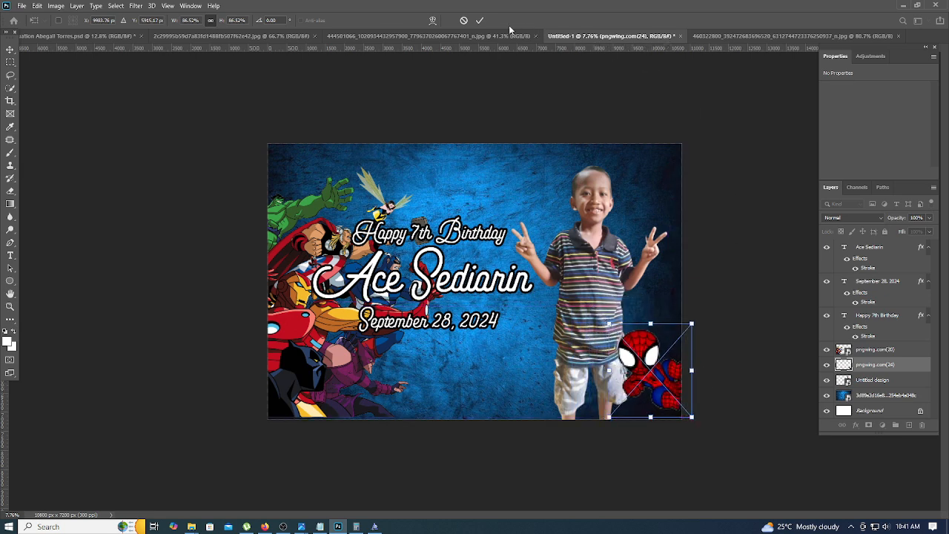
{"action": "left_click", "coordinate": [479, 21]}
{"action": "left_click", "coordinate": [701, 265]}
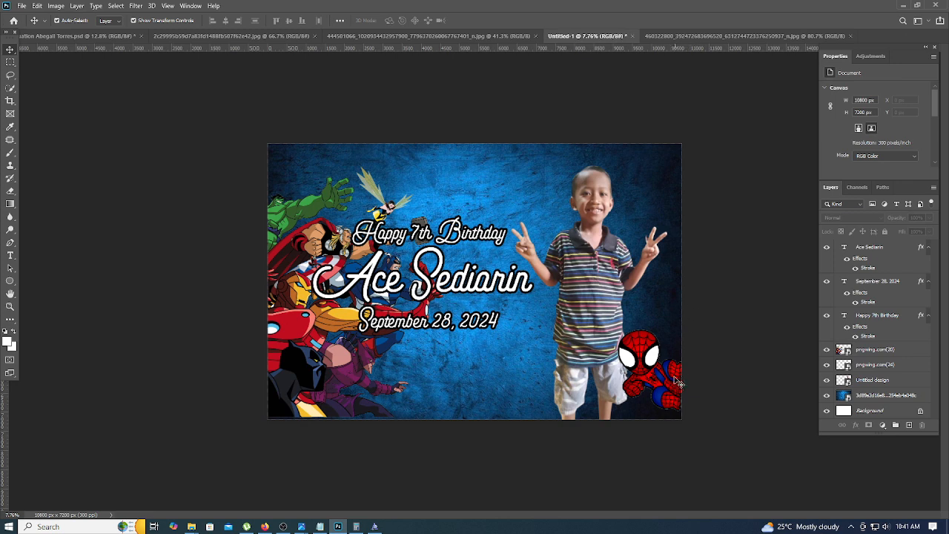
{"action": "left_click_drag", "start_coordinate": [673, 377], "coordinate": [677, 379]}
{"action": "left_click", "coordinate": [752, 305]}
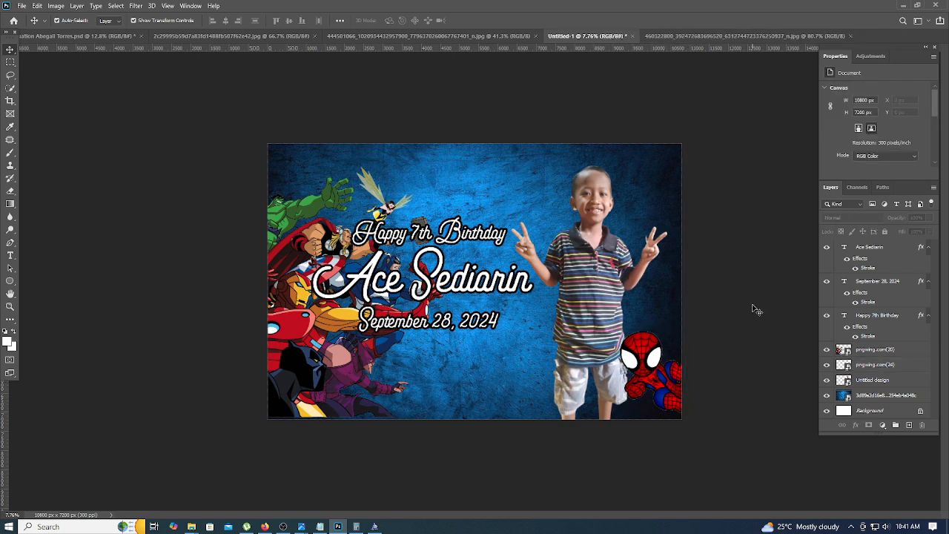
- Place the Iron Man image pngwing.com(25) as an embedded object and shrink it to about 2293 × 3067 px
{"action": "left_click", "coordinate": [22, 6]}
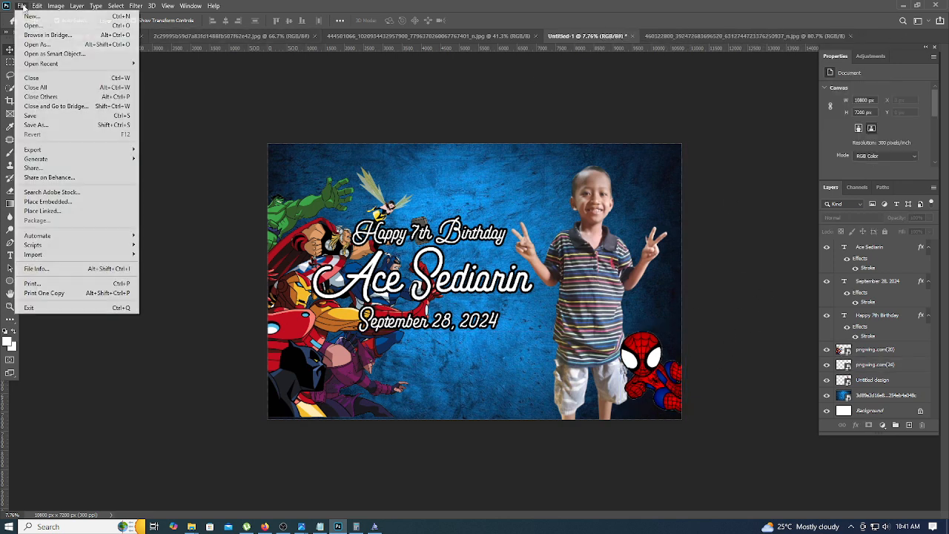
{"action": "left_click", "coordinate": [66, 200]}
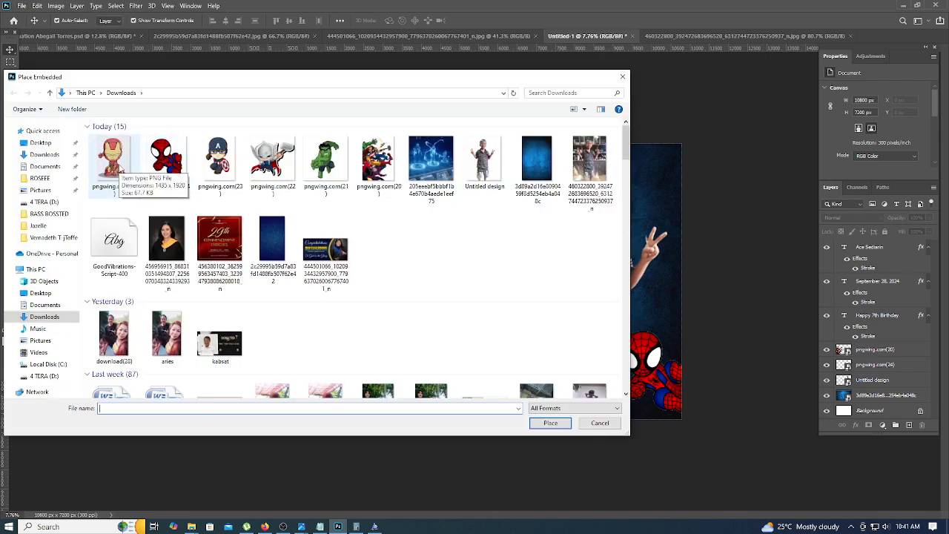
{"action": "double_click", "coordinate": [118, 171]}
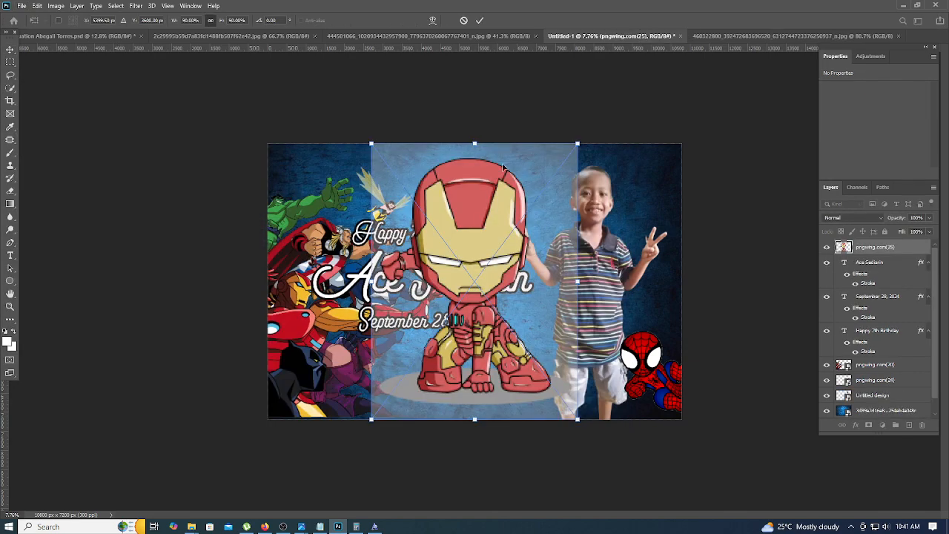
{"action": "left_click_drag", "start_coordinate": [473, 143], "coordinate": [474, 302]}
{"action": "key", "text": "Return"}
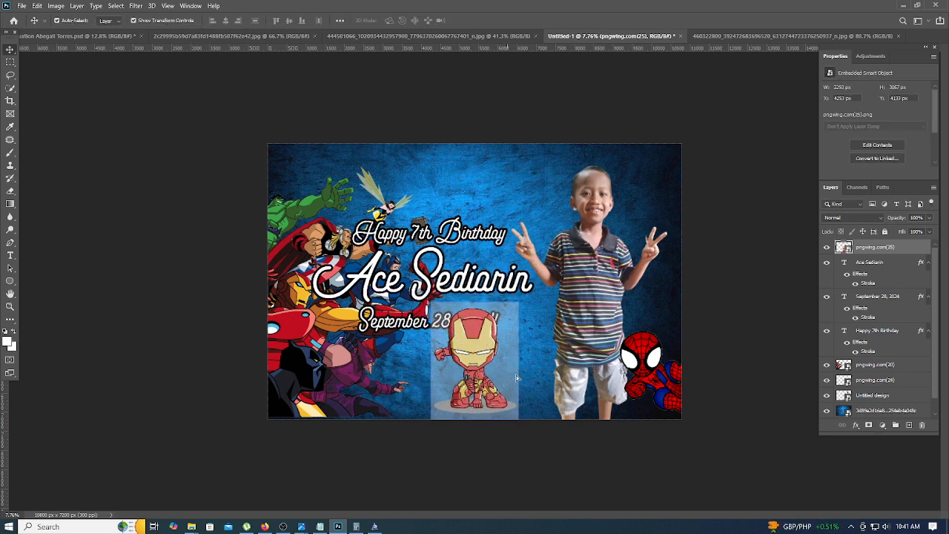
- Move Iron Man in front of the boy's legs beside Spider-Man and scale it down to about 29.4%
{"action": "left_click_drag", "start_coordinate": [517, 378], "coordinate": [611, 379]}
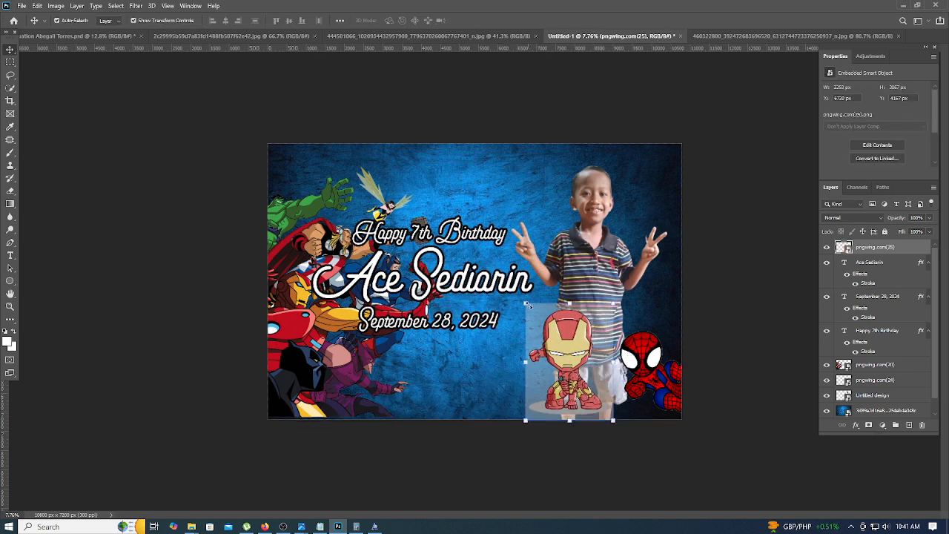
{"action": "left_click_drag", "start_coordinate": [527, 304], "coordinate": [548, 332]}
{"action": "left_click_drag", "start_coordinate": [576, 363], "coordinate": [585, 359]}
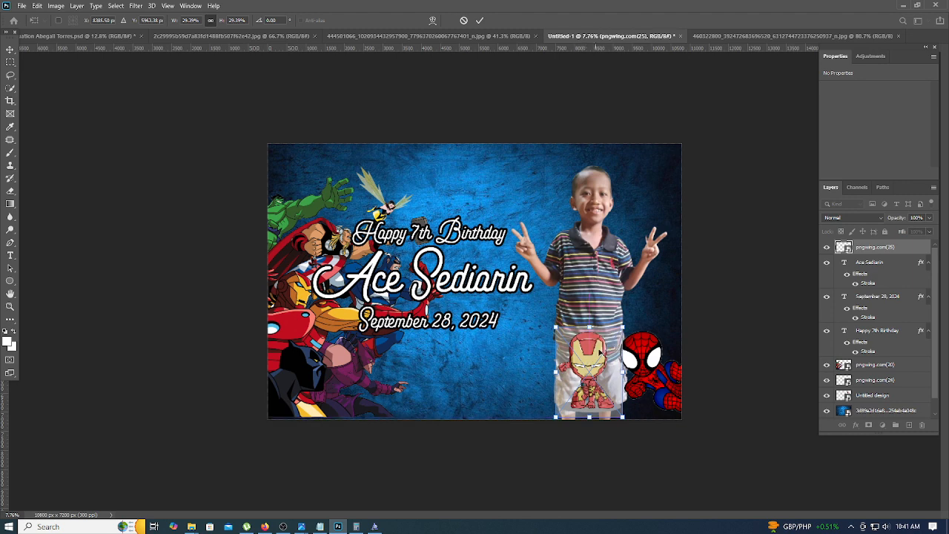
{"action": "key", "text": "Return"}
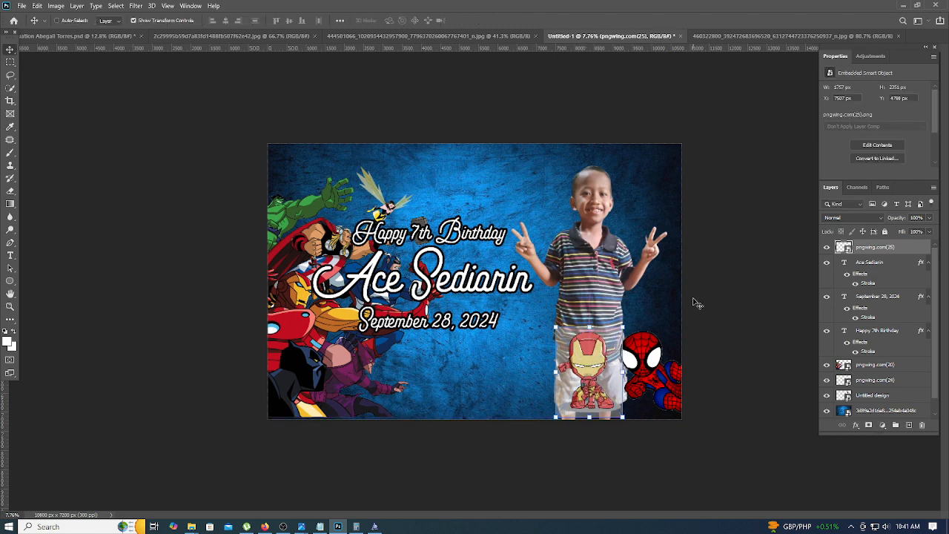
{"action": "key", "text": "ctrl+l"}
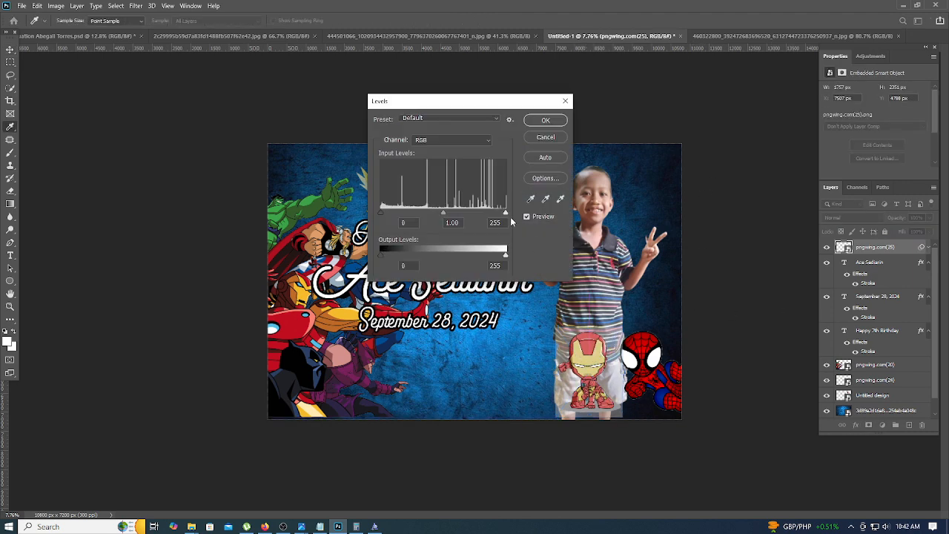
{"action": "mouse_move", "coordinate": [498, 215]}
{"action": "left_mouse_down"}
{"action": "mouse_move", "coordinate": [488, 217]}
{"action": "mouse_move", "coordinate": [507, 220]}
{"action": "left_mouse_up"}
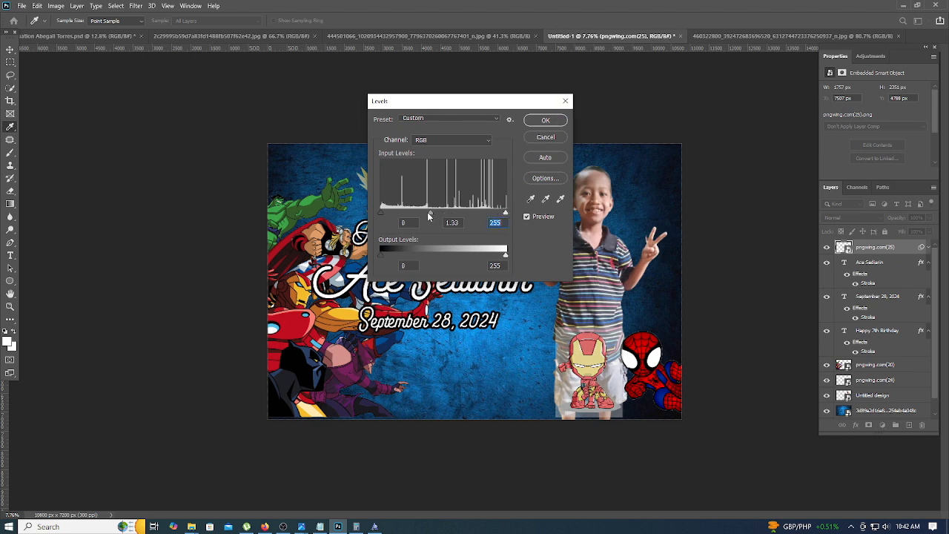
{"action": "left_click_drag", "start_coordinate": [429, 214], "coordinate": [486, 215]}
{"action": "left_click", "coordinate": [565, 101]}
{"action": "key", "text": "v"}
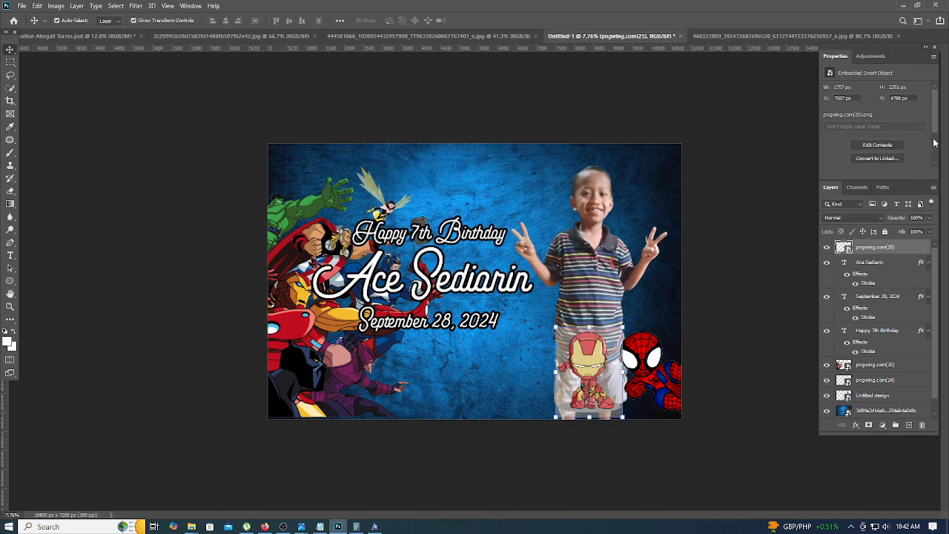
- Convert the Iron Man smart object pngwing.com(25) to layers, retaining its transforms
{"action": "left_click_drag", "start_coordinate": [936, 125], "coordinate": [936, 157]}
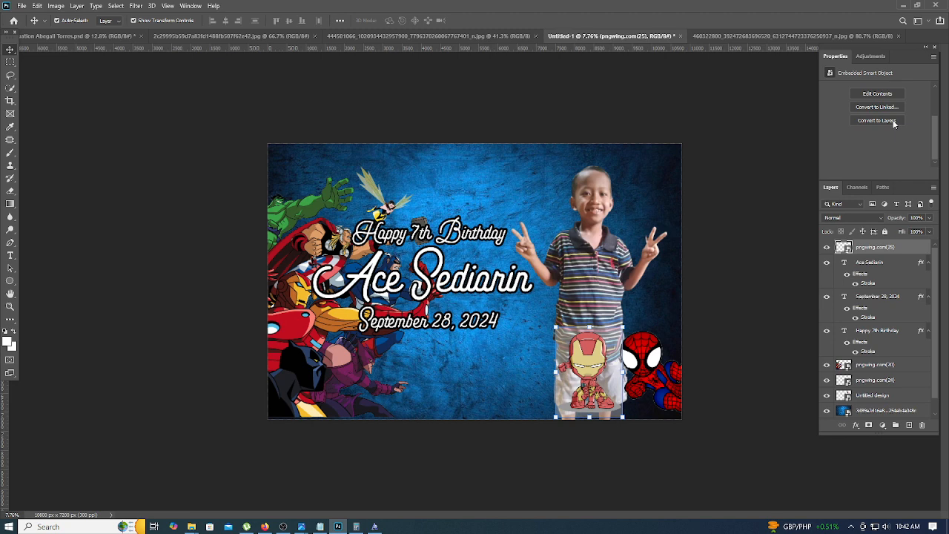
{"action": "right_click", "coordinate": [909, 245]}
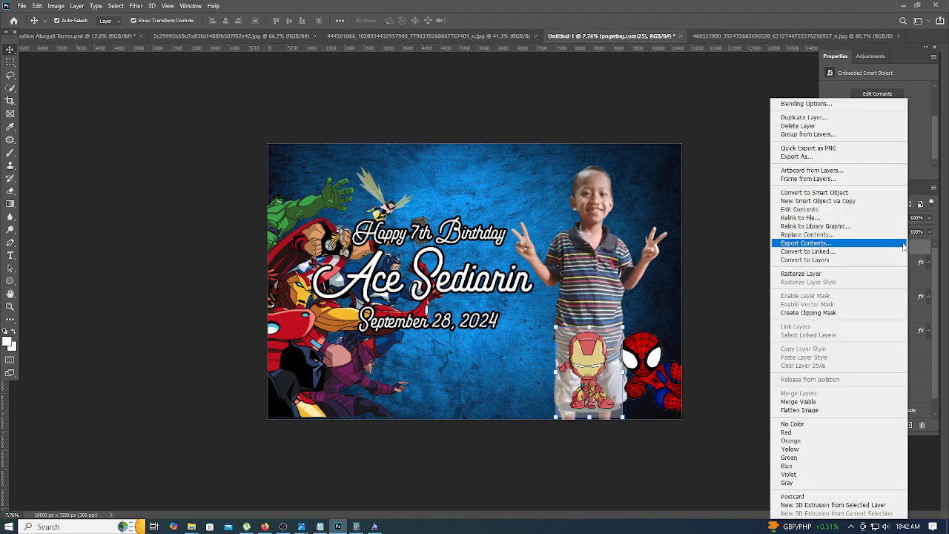
{"action": "left_click", "coordinate": [845, 260]}
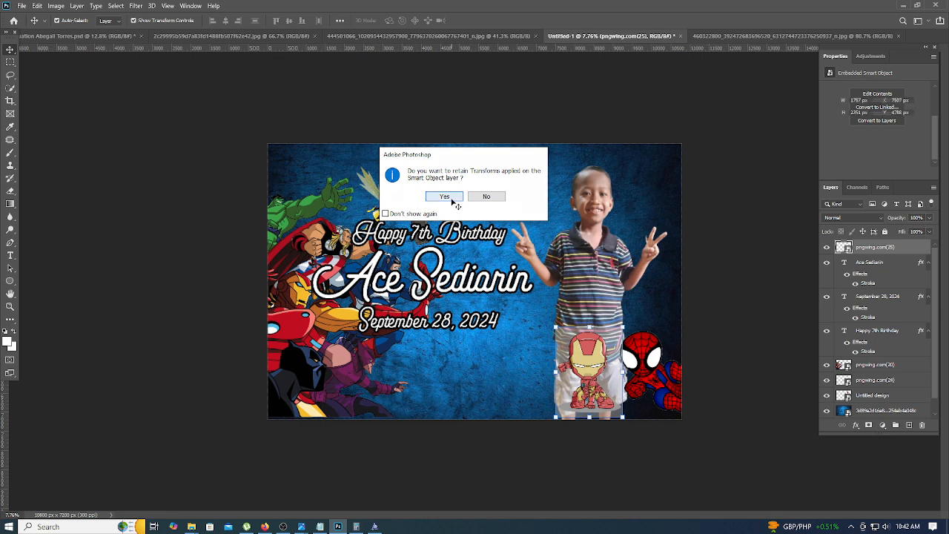
{"action": "left_click", "coordinate": [445, 197]}
{"action": "scroll", "coordinate": [931, 141], "scroll_direction": "down", "scroll_amount": 3}
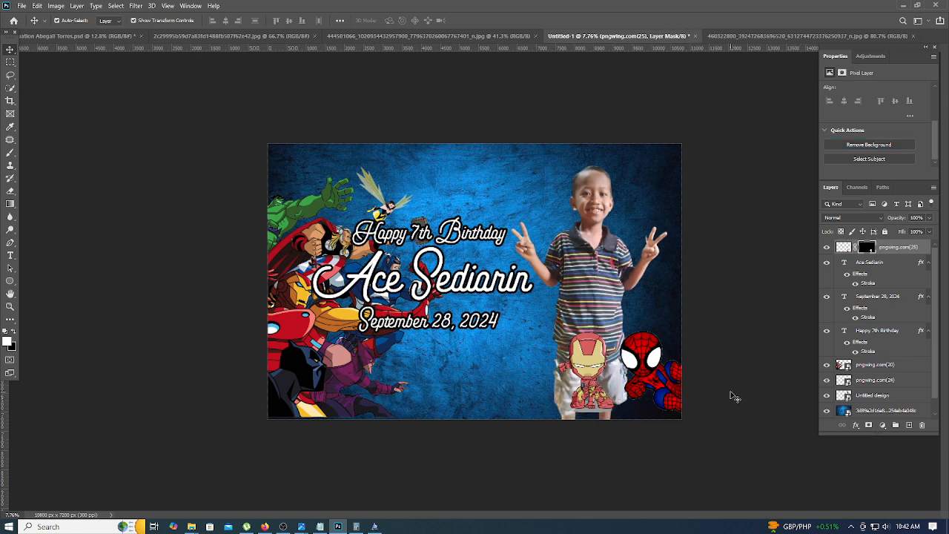
- Darken the Iron Man layer using Levels with a midtone input of 0.57 and move it down to the banner's bottom edge
{"action": "left_click", "coordinate": [734, 396]}
{"action": "left_click", "coordinate": [584, 392]}
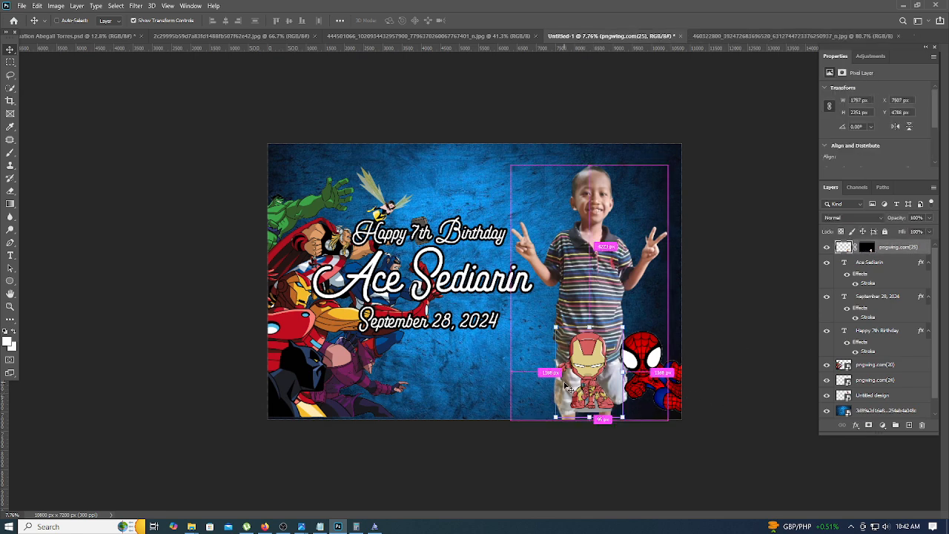
{"action": "key", "text": "ctrl+u"}
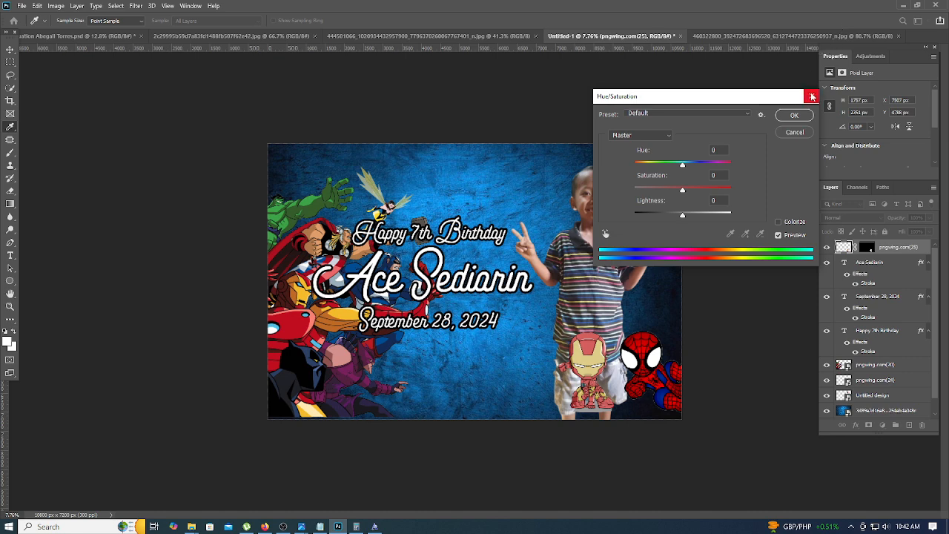
{"action": "left_click", "coordinate": [812, 96]}
{"action": "key", "text": "ctrl+l"}
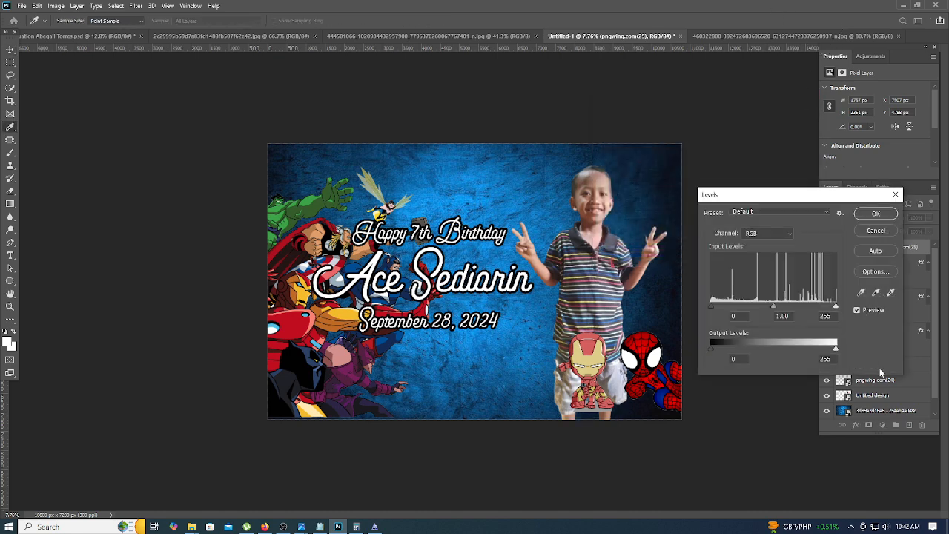
{"action": "left_click_drag", "start_coordinate": [778, 310], "coordinate": [794, 309]}
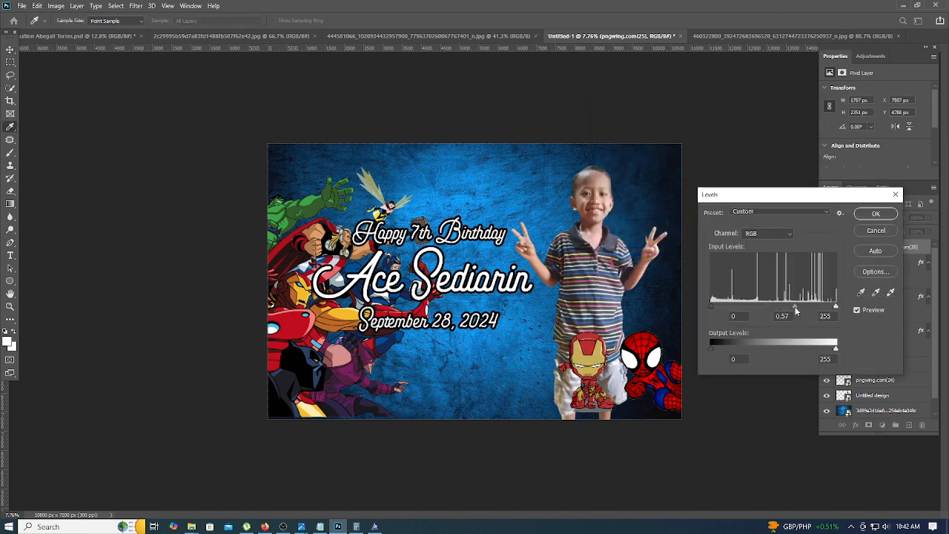
{"action": "left_click", "coordinate": [875, 215]}
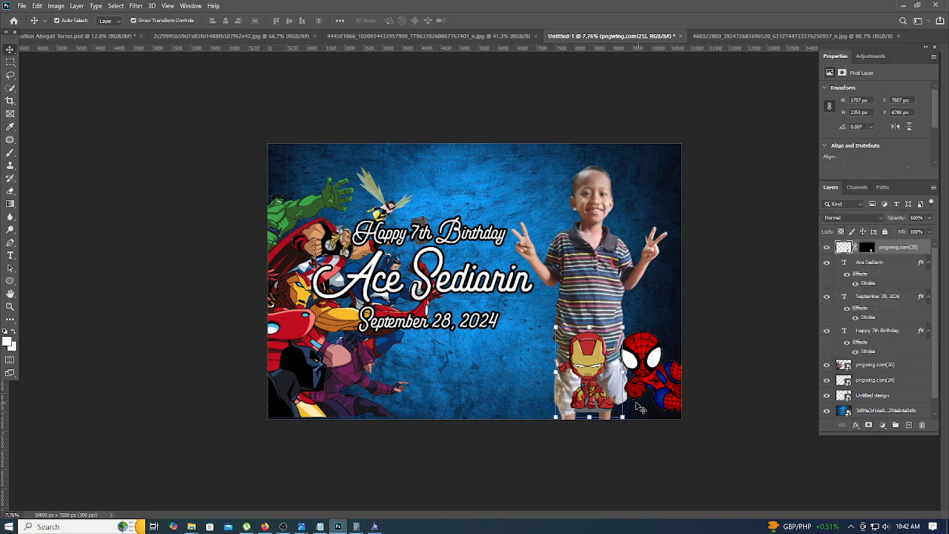
{"action": "left_click_drag", "start_coordinate": [600, 398], "coordinate": [602, 406]}
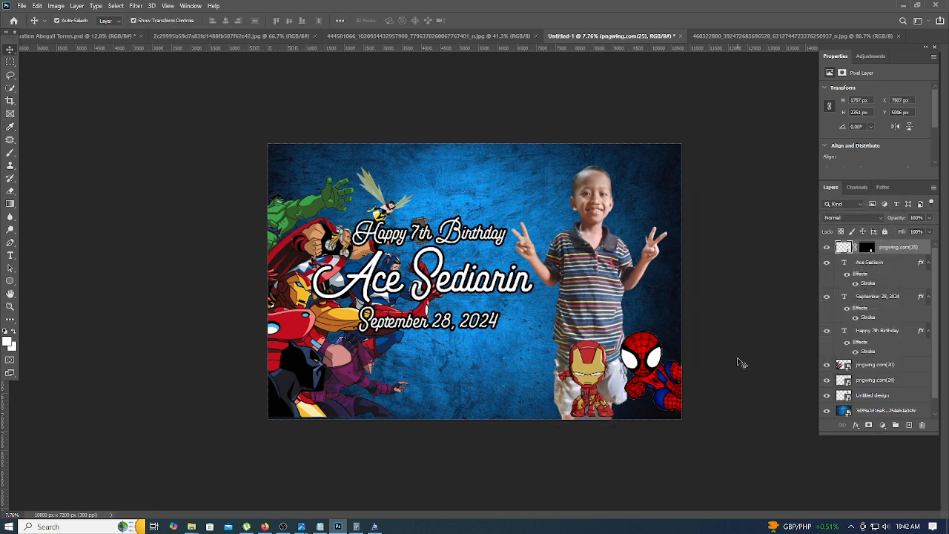
{"action": "left_click", "coordinate": [655, 381]}
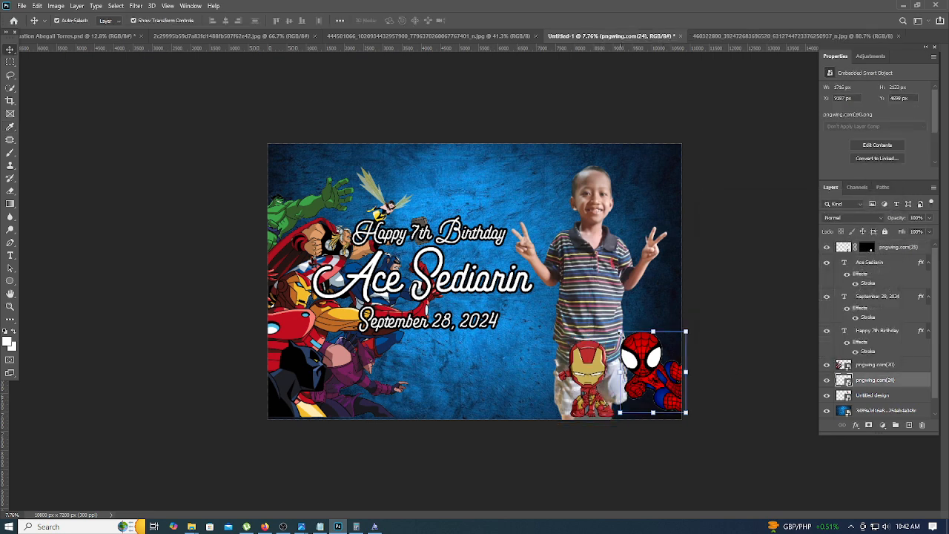
{"action": "key", "text": "ctrl+t"}
{"action": "left_click_drag", "start_coordinate": [618, 334], "coordinate": [632, 350]}
{"action": "left_click_drag", "start_coordinate": [658, 384], "coordinate": [650, 376]}
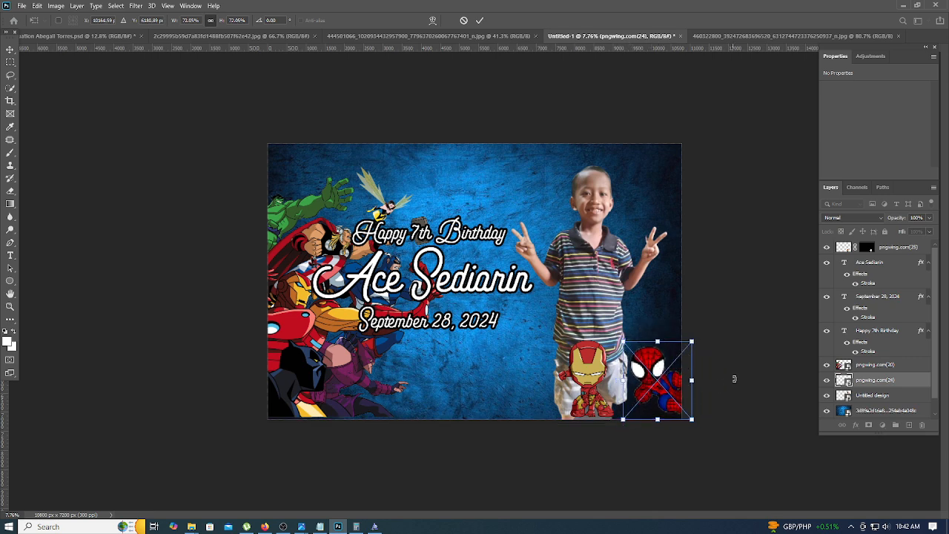
{"action": "left_click", "coordinate": [479, 20]}
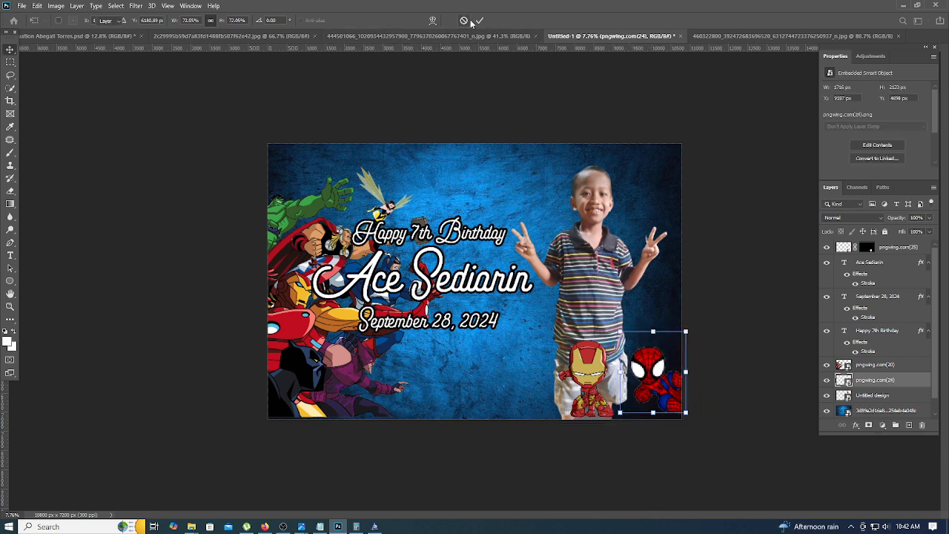
{"action": "key", "text": "ctrl+z"}
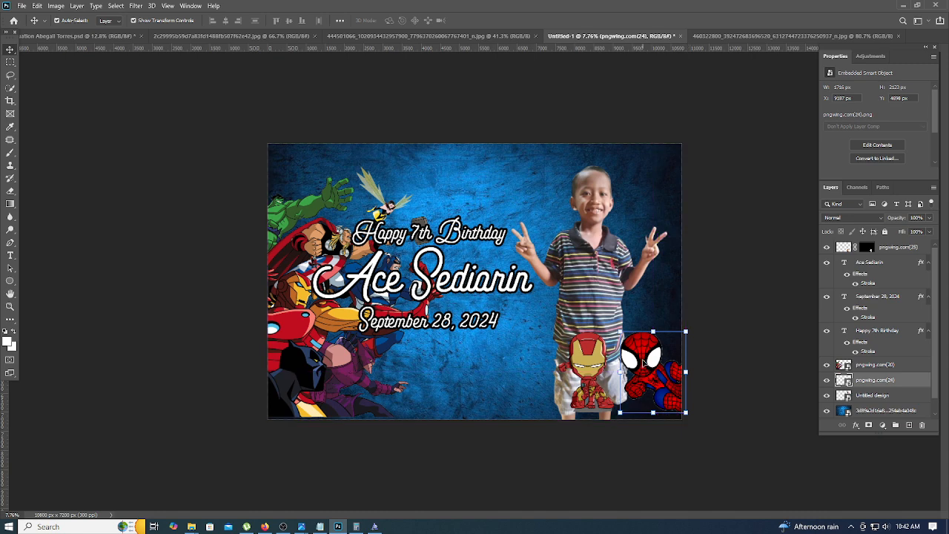
- Scale Spider-Man down to about 74.2% and move Iron Man down and right beside it along the banner's bottom edge
{"action": "key", "text": "ctrl+t"}
{"action": "left_click_drag", "start_coordinate": [611, 325], "coordinate": [622, 338]}
{"action": "left_click", "coordinate": [479, 21]}
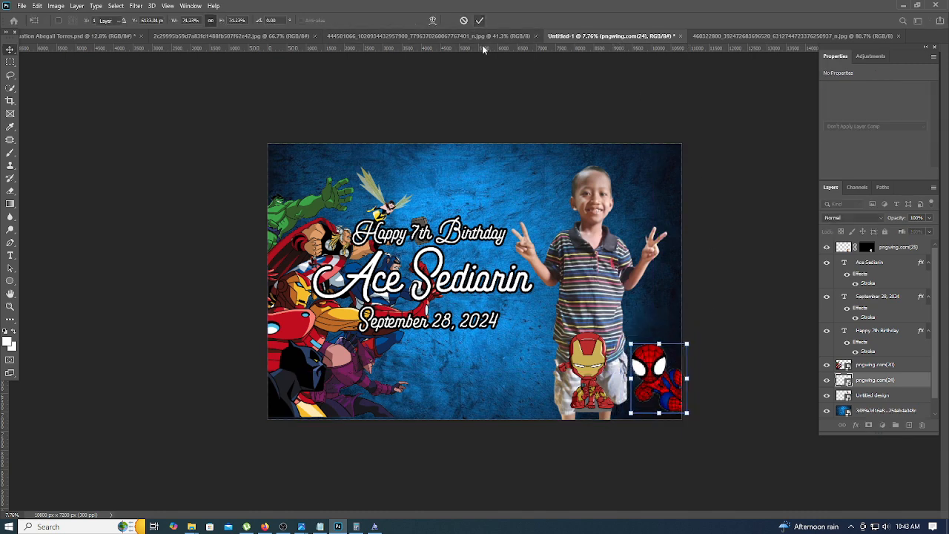
{"action": "left_click_drag", "start_coordinate": [579, 387], "coordinate": [598, 391]}
{"action": "left_click", "coordinate": [697, 364]}
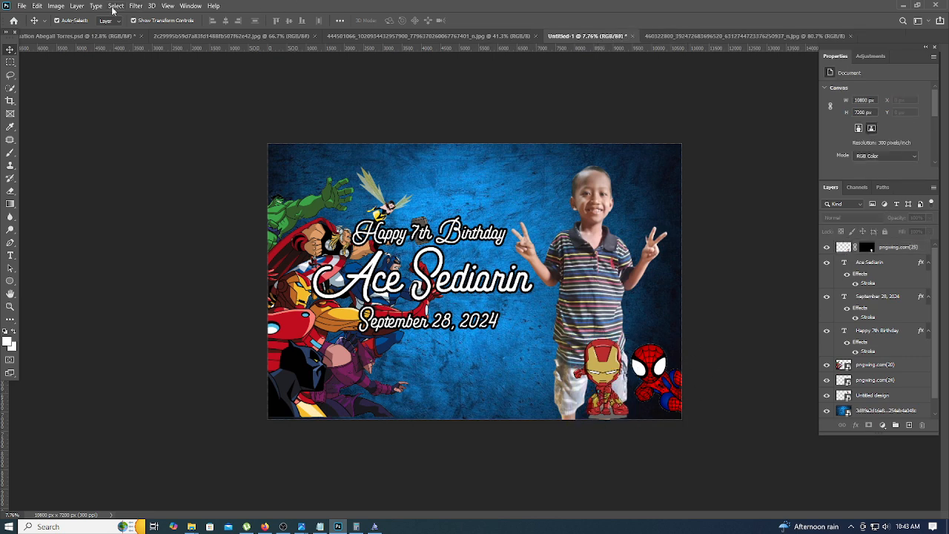
- Place the Captain America image pngwing.com(23) as an embedded object and enlarge it to about 1964 px high to the left of Iron Man
{"action": "left_click", "coordinate": [22, 5]}
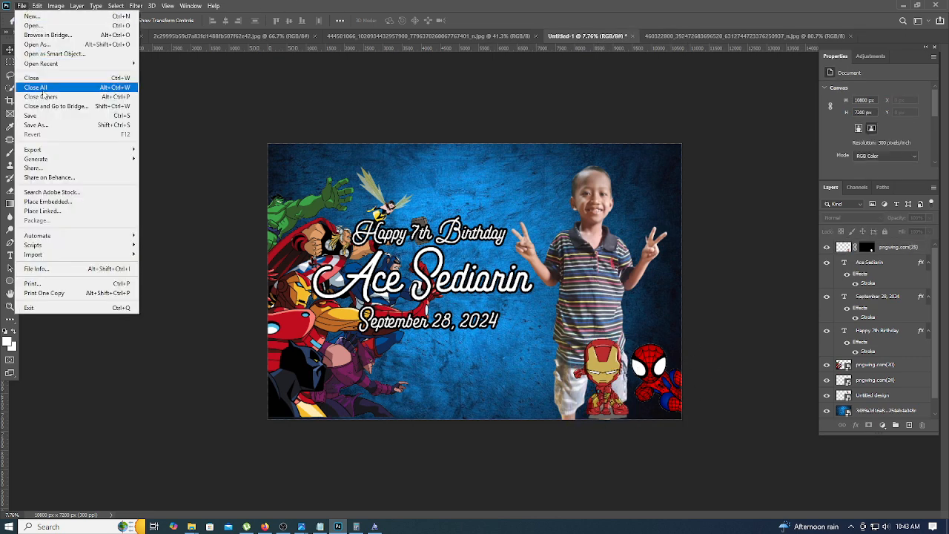
{"action": "left_click", "coordinate": [48, 201]}
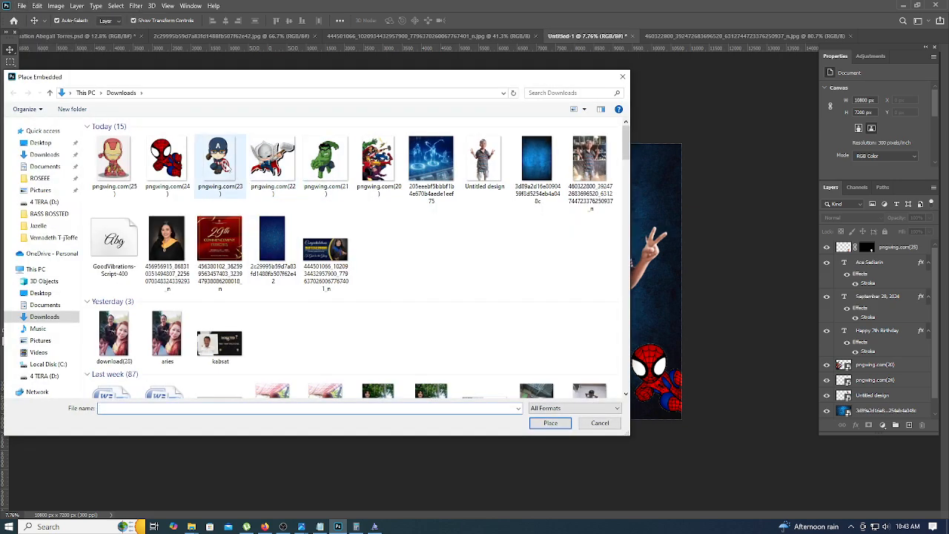
{"action": "double_click", "coordinate": [222, 165]}
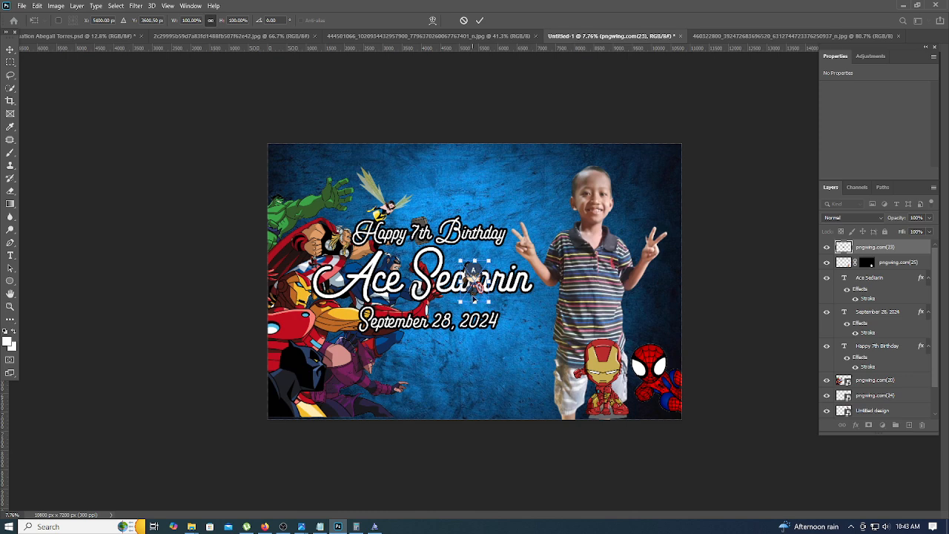
{"action": "left_click_drag", "start_coordinate": [475, 302], "coordinate": [565, 410]}
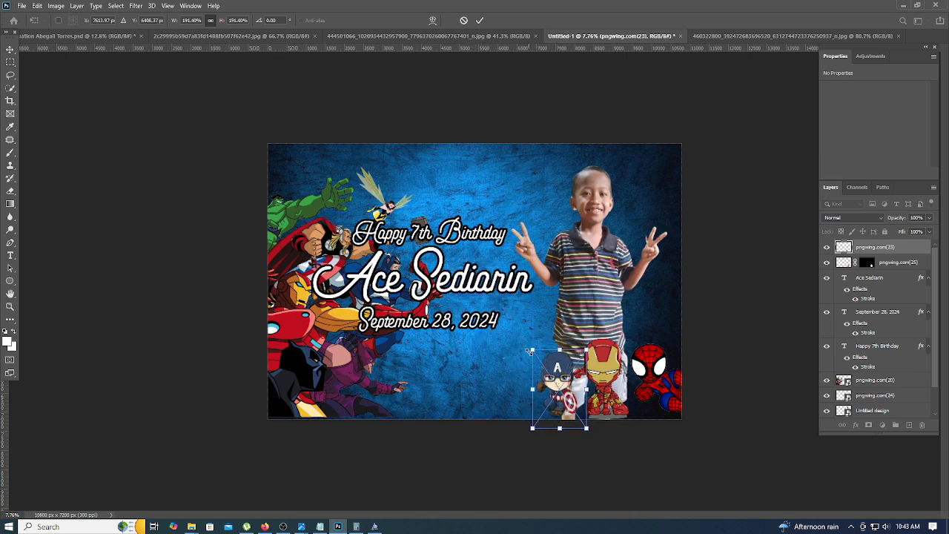
{"action": "left_click_drag", "start_coordinate": [528, 352], "coordinate": [514, 344]}
{"action": "left_click_drag", "start_coordinate": [562, 376], "coordinate": [561, 380]}
{"action": "key", "text": "Return"}
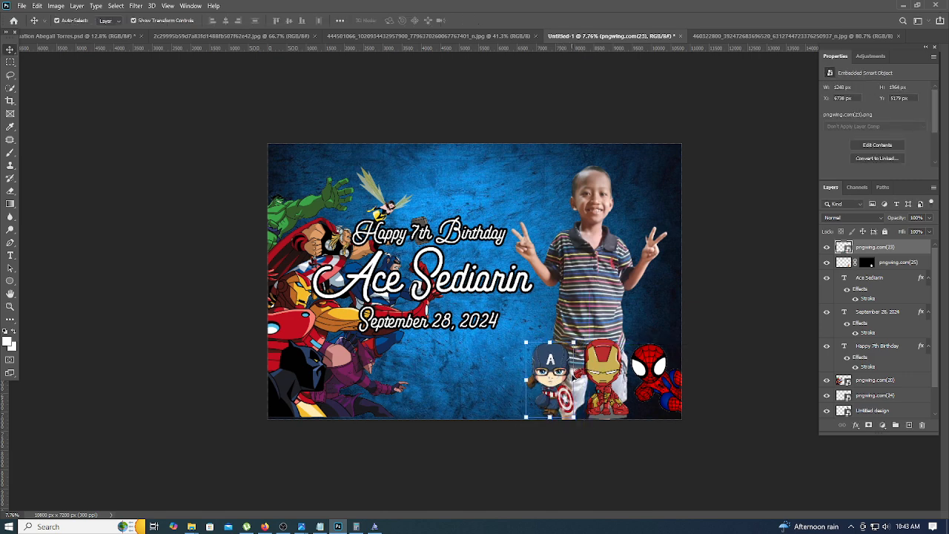
{"action": "left_click", "coordinate": [713, 323]}
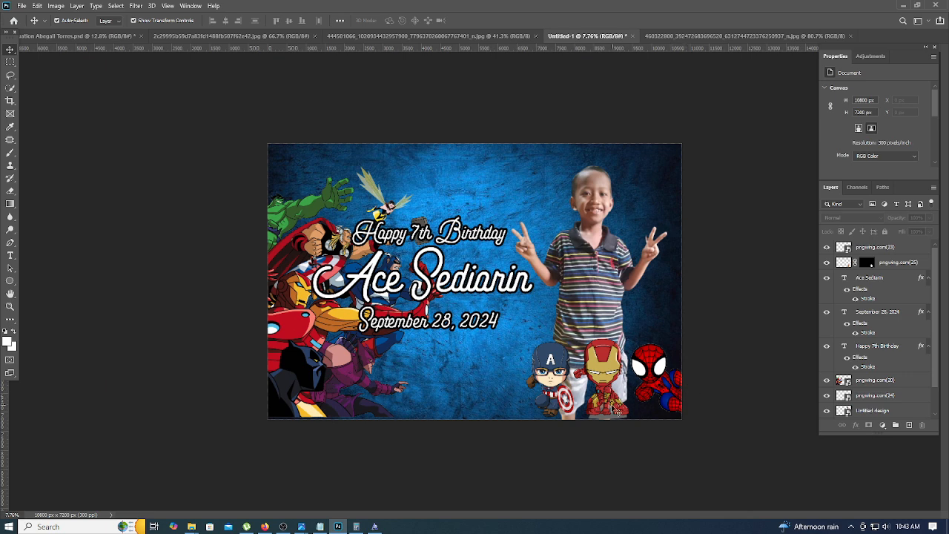
- Nudge Captain America slightly down toward the banner's bottom edge
{"action": "left_click", "coordinate": [560, 406]}
{"action": "key", "text": "Down"}
{"action": "key", "text": "Down"}
{"action": "key", "text": "Down"}
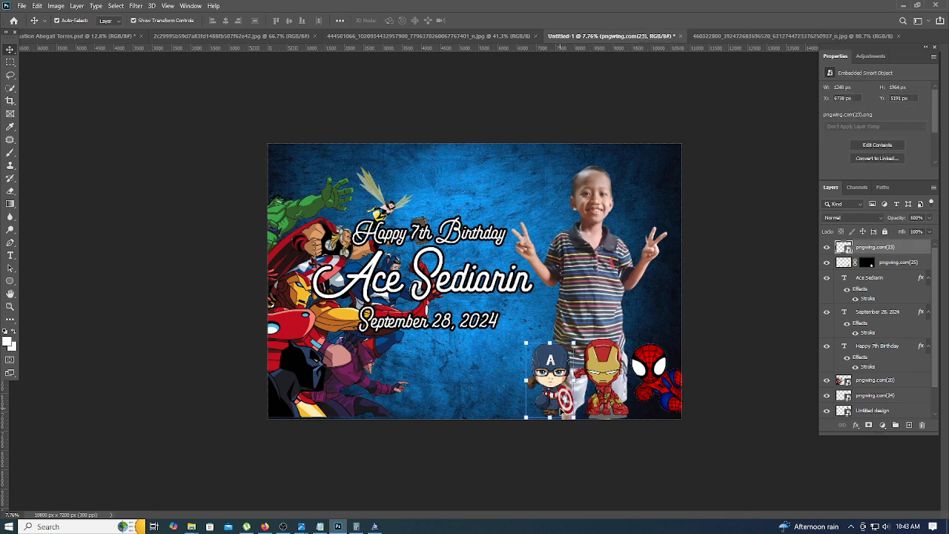
{"action": "left_click", "coordinate": [726, 298]}
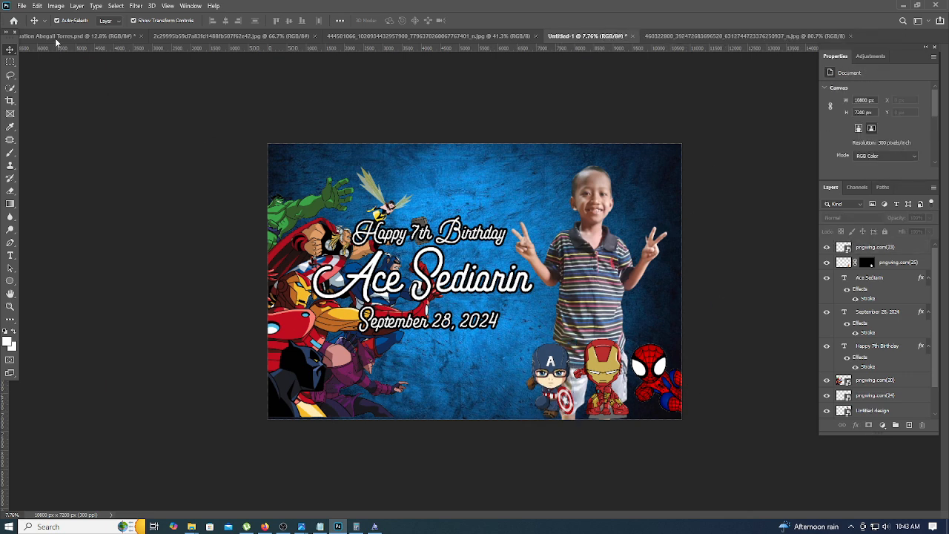
- Place the Thor image pngwing.com(22) as an embedded object and move it to the left of Captain America
{"action": "left_click", "coordinate": [22, 8]}
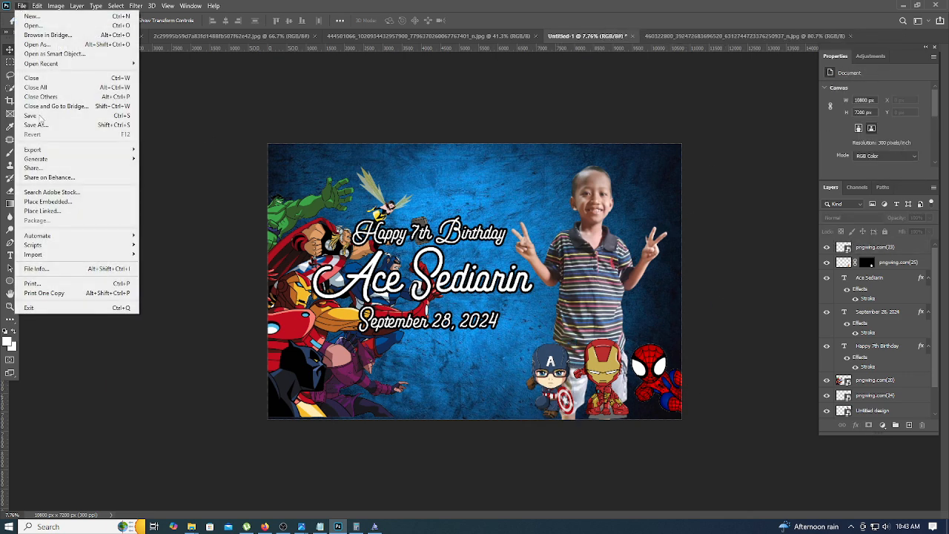
{"action": "left_click", "coordinate": [48, 201]}
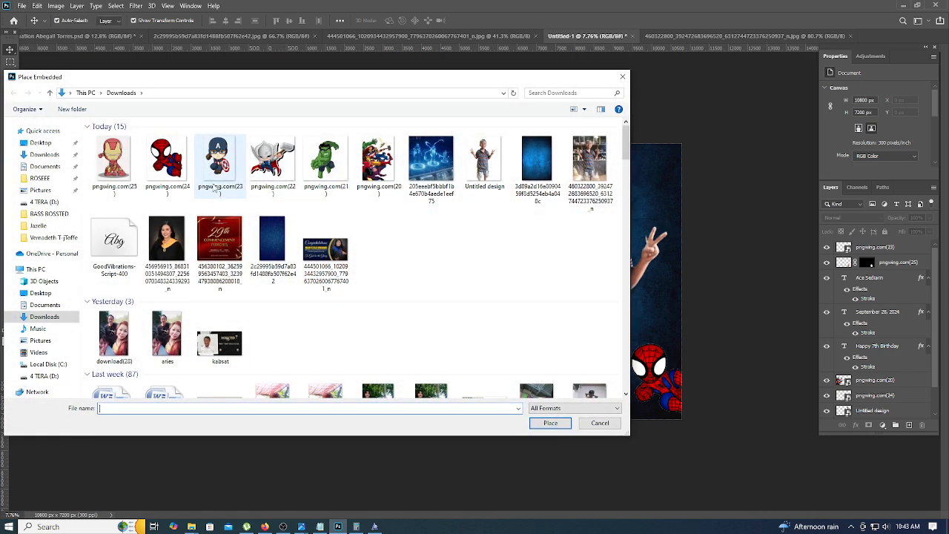
{"action": "double_click", "coordinate": [272, 159]}
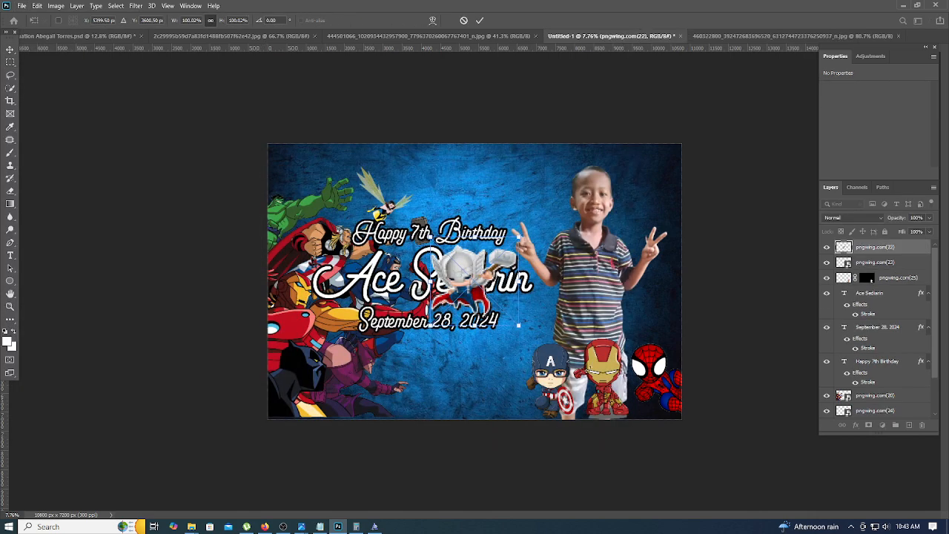
{"action": "left_click_drag", "start_coordinate": [463, 295], "coordinate": [479, 398]}
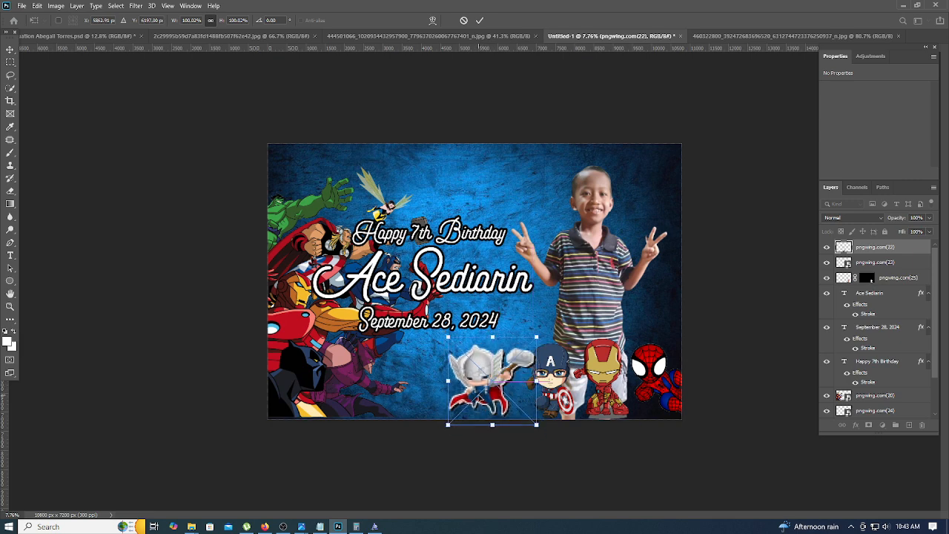
- Nudge Thor down and right, and move its layer below Captain America's layer pngwing.com(23)
{"action": "key", "text": "Down"}
{"action": "key", "text": "Down"}
{"action": "key", "text": "Down"}
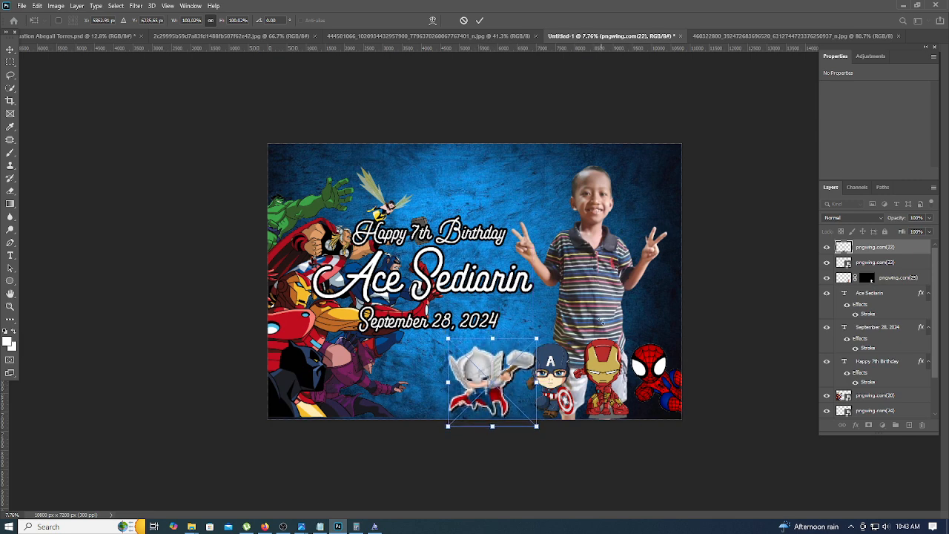
{"action": "key", "text": "Right"}
{"action": "key", "text": "Right"}
{"action": "key", "text": "Right"}
{"action": "left_click_drag", "start_coordinate": [894, 252], "coordinate": [895, 269]}
{"action": "left_click", "coordinate": [708, 403]}
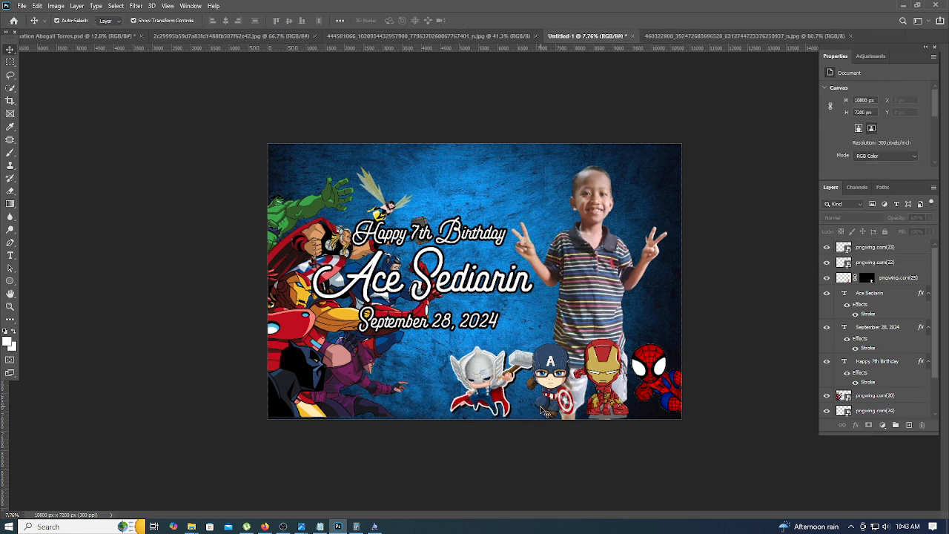
- Shift Thor slightly right toward Captain America and scale it up to about 105.3%, lowering it toward the bottom edge
{"action": "left_click", "coordinate": [502, 400]}
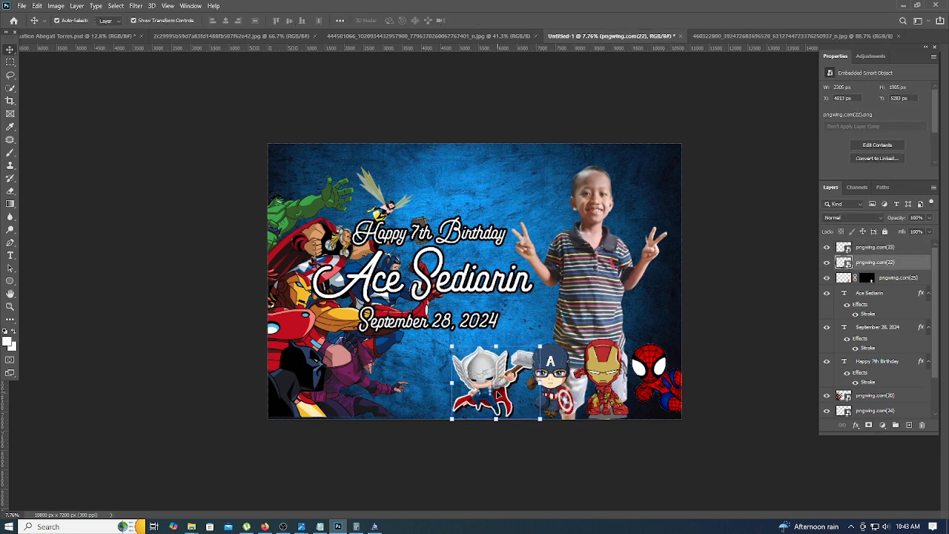
{"action": "key", "text": "Right"}
{"action": "key", "text": "Right"}
{"action": "key", "text": "Right"}
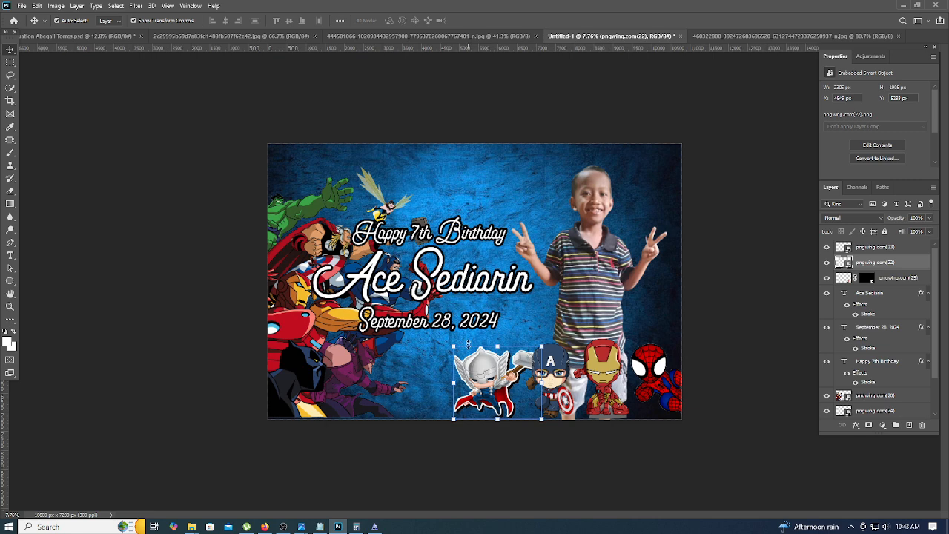
{"action": "key", "text": "ctrl+t"}
{"action": "left_click_drag", "start_coordinate": [455, 339], "coordinate": [450, 334]}
{"action": "key", "text": "Right"}
{"action": "key", "text": "Down"}
{"action": "key", "text": "Down"}
{"action": "key", "text": "Down"}
{"action": "key", "text": "Down"}
{"action": "key", "text": "Down"}
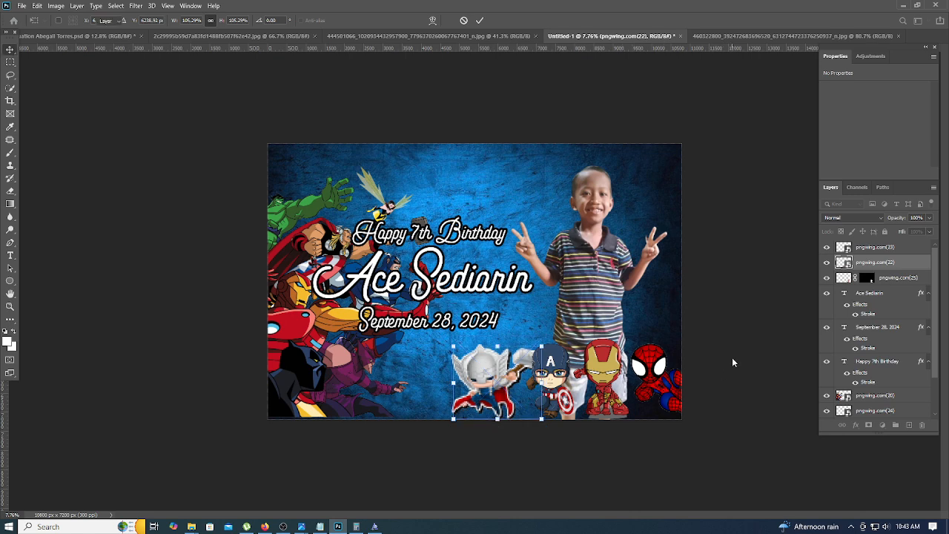
{"action": "key", "text": "Return"}
- Lower Iron Man so that its feet meet the banner's bottom edge
{"action": "left_click", "coordinate": [612, 387]}
{"action": "key", "text": "shift+Down"}
{"action": "key", "text": "shift+Down"}
{"action": "key", "text": "shift+Down"}
{"action": "key", "text": "shift+Down"}
{"action": "key", "text": "shift+Down"}
{"action": "key", "text": "shift+Down"}
{"action": "key", "text": "shift+Down"}
{"action": "key", "text": "shift+Down"}
{"action": "key", "text": "shift+Down"}
{"action": "key", "text": "shift+Down"}
{"action": "key", "text": "shift+Down"}
{"action": "key", "text": "shift+Down"}
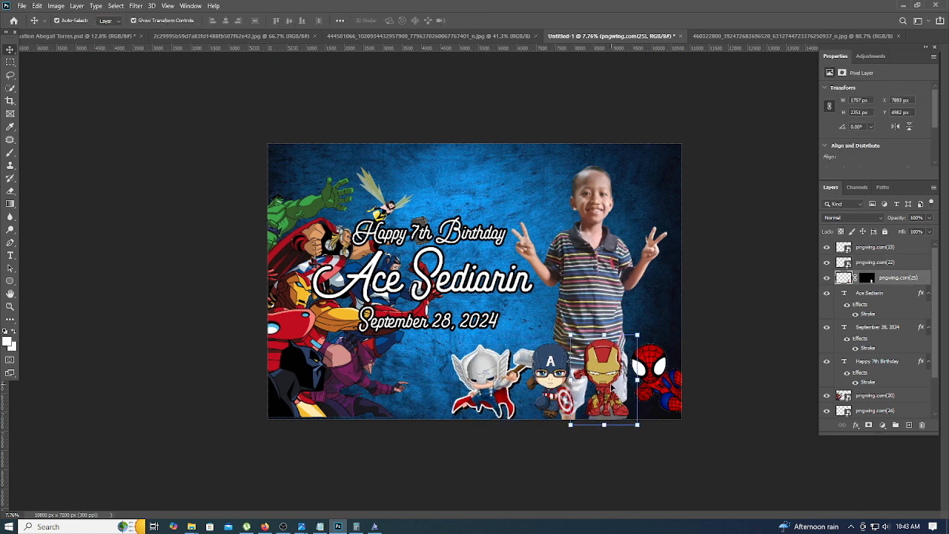
- Lower Captain America to line up with Iron Man at the bottom edge, at a Y position of about 5263 px
{"action": "left_click", "coordinate": [551, 361]}
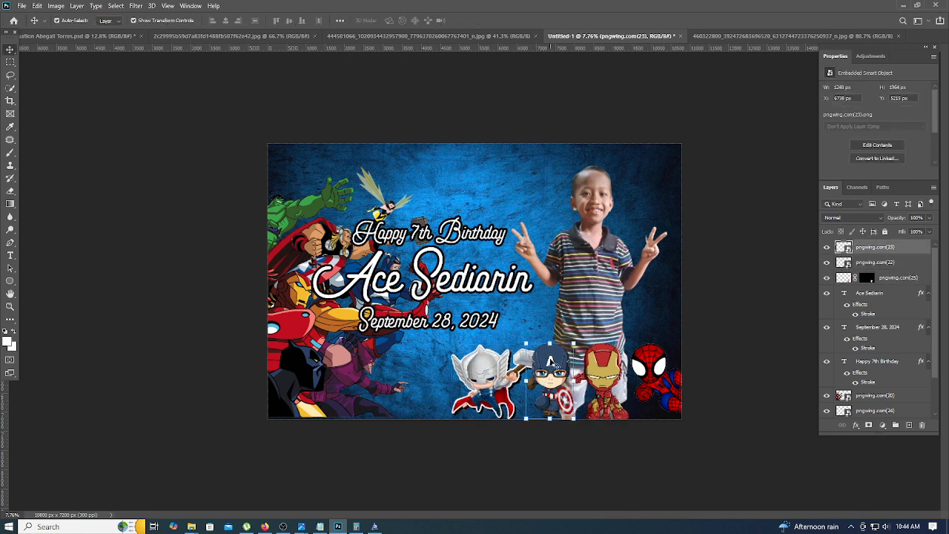
{"action": "key", "text": "shift+Down"}
{"action": "key", "text": "shift+Down"}
{"action": "key", "text": "shift+Down"}
{"action": "key", "text": "shift+Down"}
{"action": "key", "text": "shift+Down"}
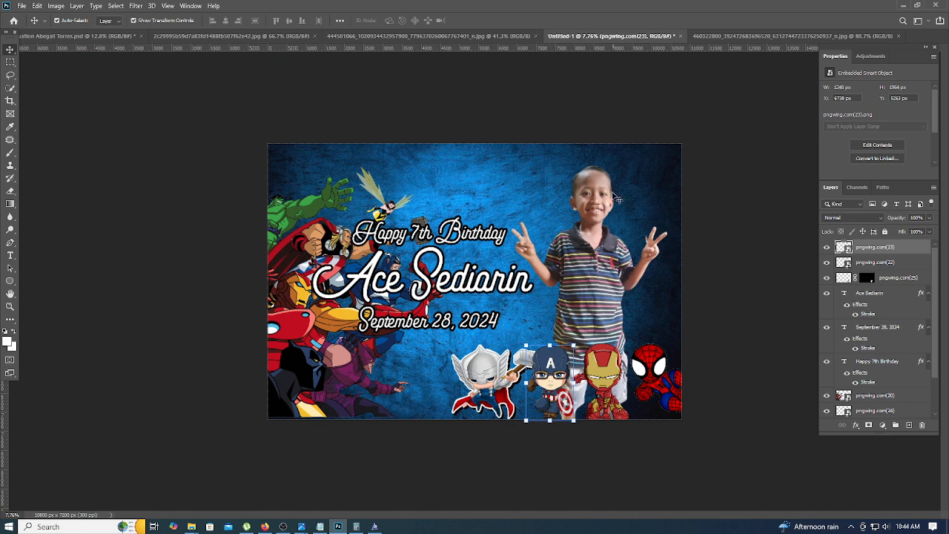
- Nudge Thor down and right to about X 4816 px and Y 5248 px, closer to Captain America
{"action": "left_click", "coordinate": [487, 391]}
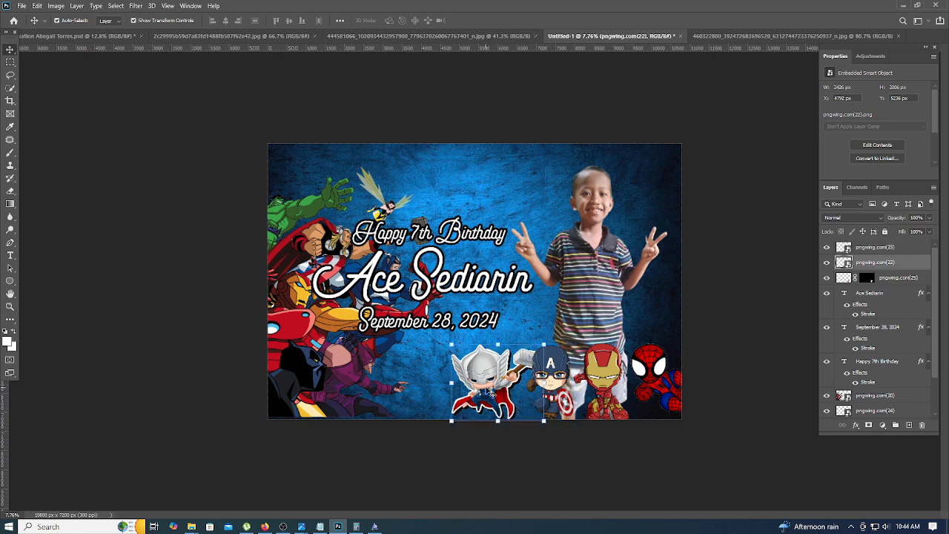
{"action": "key", "text": "Down"}
{"action": "left_click", "coordinate": [737, 405]}
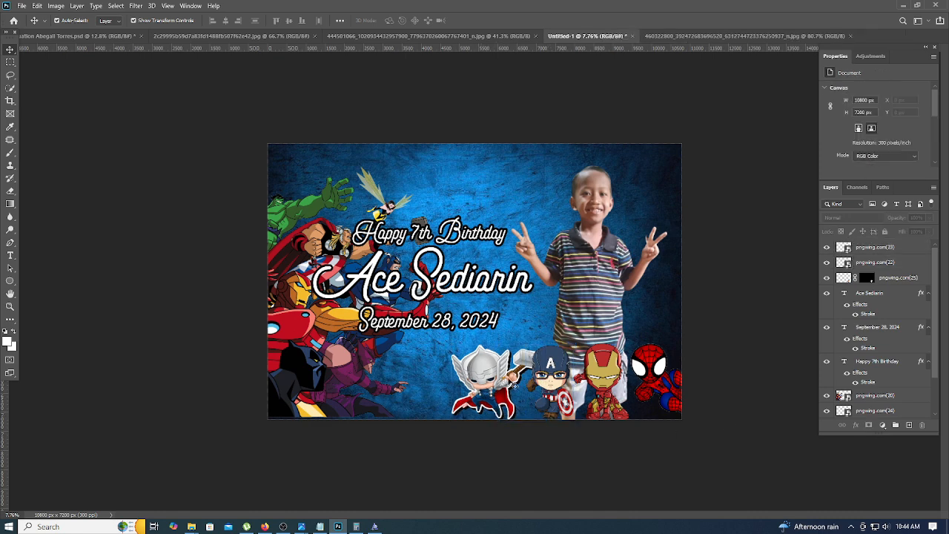
{"action": "left_click", "coordinate": [484, 377]}
{"action": "key", "text": "Right"}
{"action": "key", "text": "Right"}
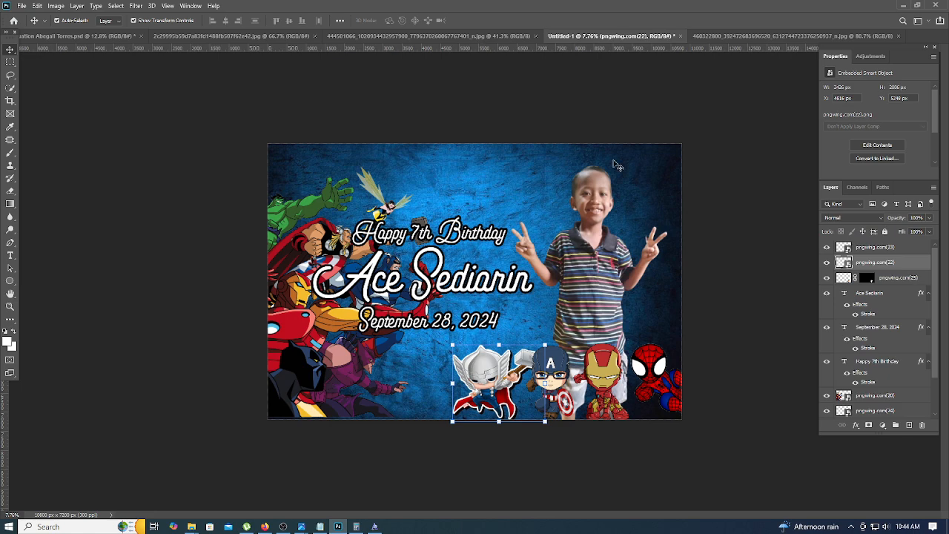
{"action": "left_click", "coordinate": [757, 169]}
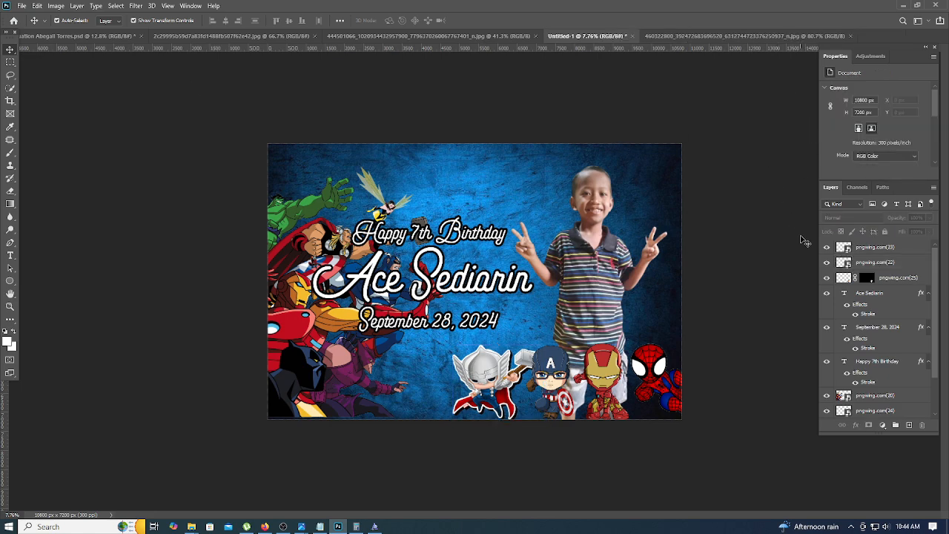
- Place the Hulk image pngwing.com(21) as an embedded object
{"action": "left_click", "coordinate": [22, 7]}
{"action": "left_click", "coordinate": [52, 201]}
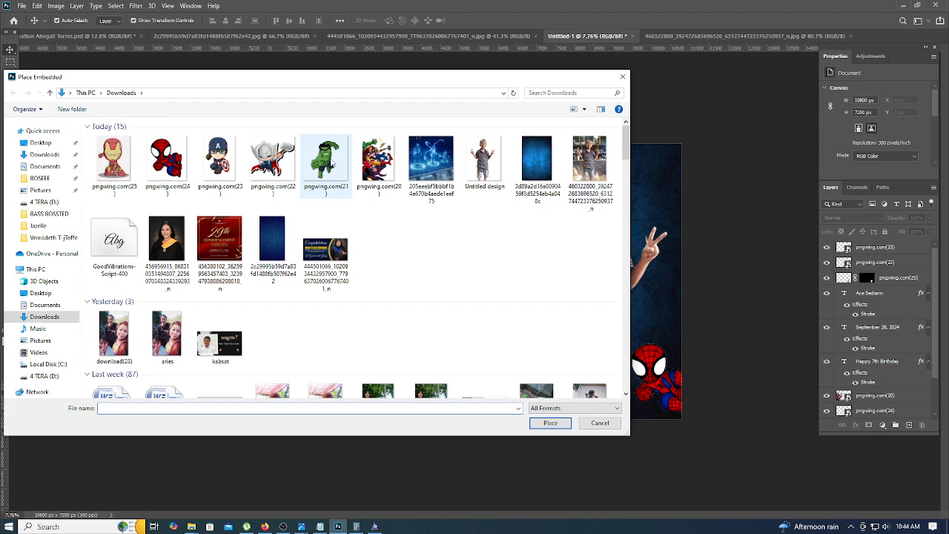
{"action": "double_click", "coordinate": [332, 164]}
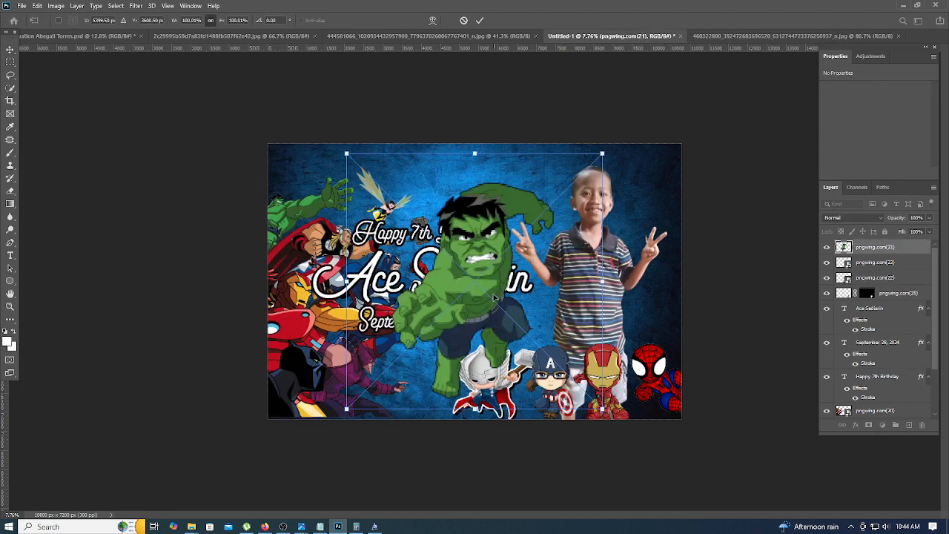
- Shrink Hulk to about 2466 × 3273 px to the left of Thor and move its layer below the Happy 7th Birthday text
{"action": "left_click_drag", "start_coordinate": [493, 296], "coordinate": [472, 338]}
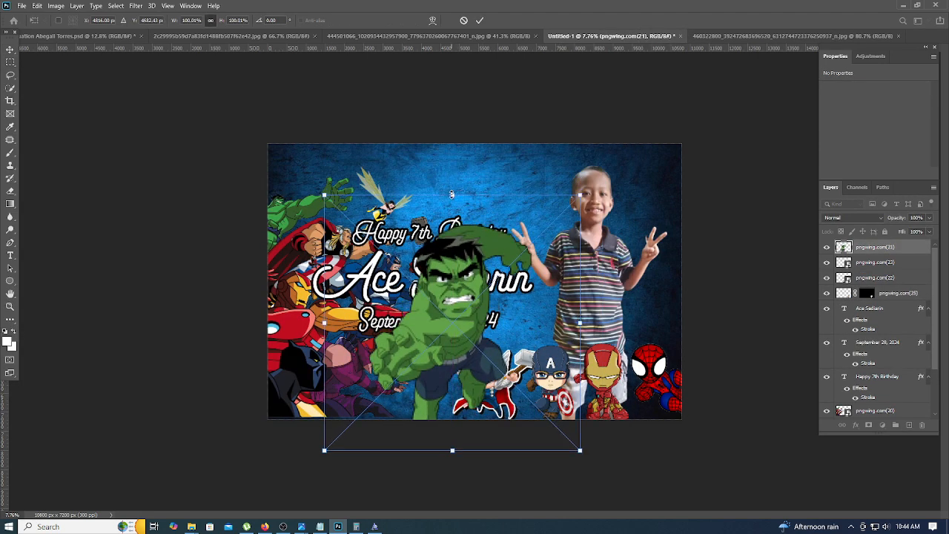
{"action": "left_click_drag", "start_coordinate": [451, 194], "coordinate": [452, 302]}
{"action": "left_click_drag", "start_coordinate": [469, 368], "coordinate": [452, 364]}
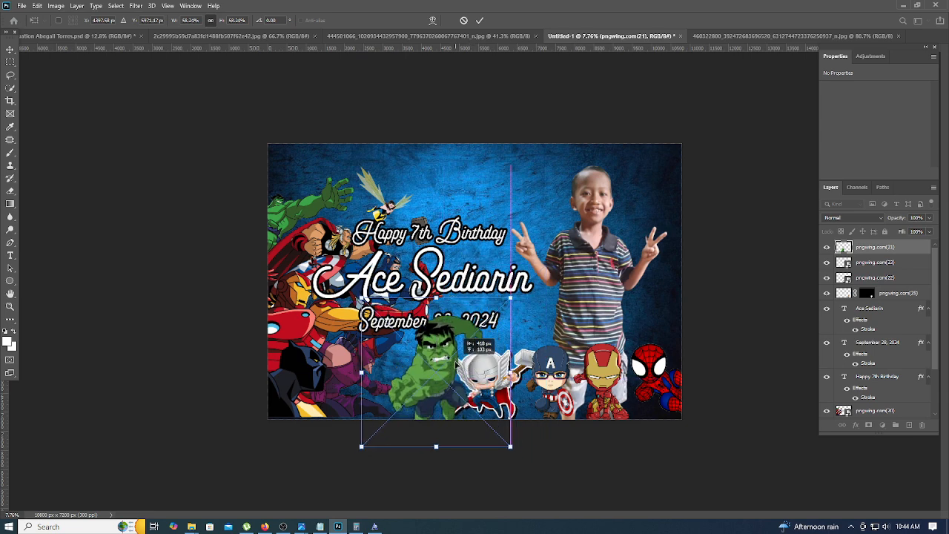
{"action": "left_click_drag", "start_coordinate": [903, 252], "coordinate": [839, 375]}
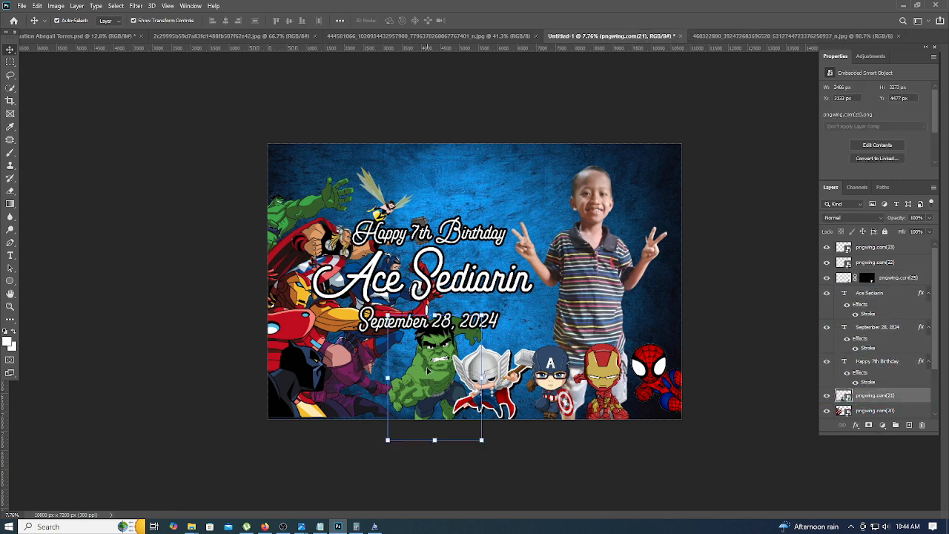
- Nudge Hulk left to an X position of about 3016 px, widening the gap to Thor
{"action": "left_click_drag", "start_coordinate": [428, 371], "coordinate": [423, 372]}
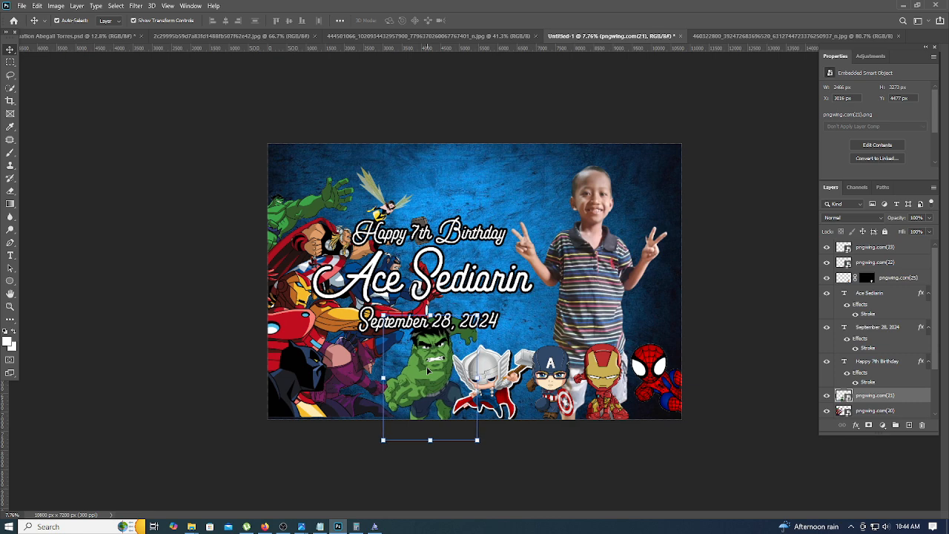
{"action": "left_click", "coordinate": [718, 321]}
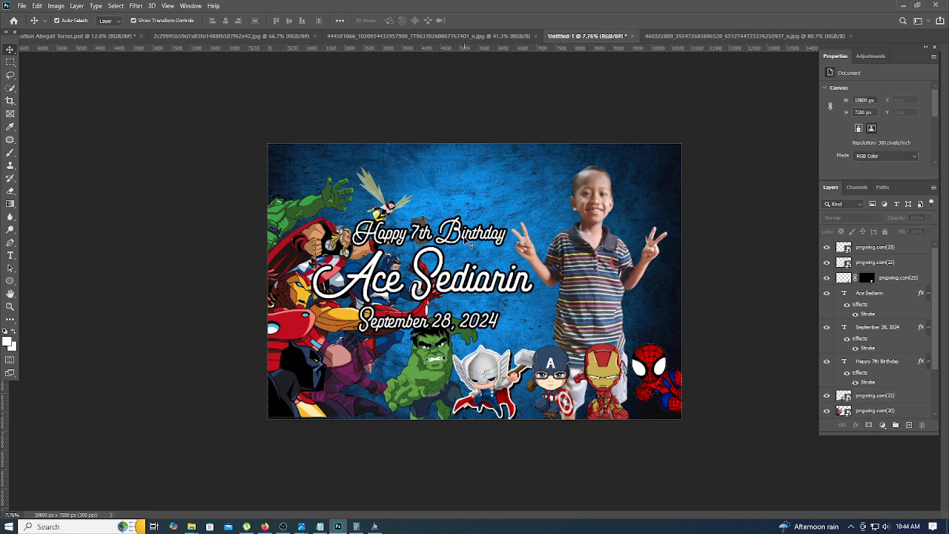
- Move the celebrant's name to about X 1281 px, Y 2342 px and the Happy 7th Birthday line to about X 2393 px, Y 1477 px
{"action": "left_click_drag", "start_coordinate": [468, 241], "coordinate": [466, 180]}
{"action": "double_click", "coordinate": [443, 289]}
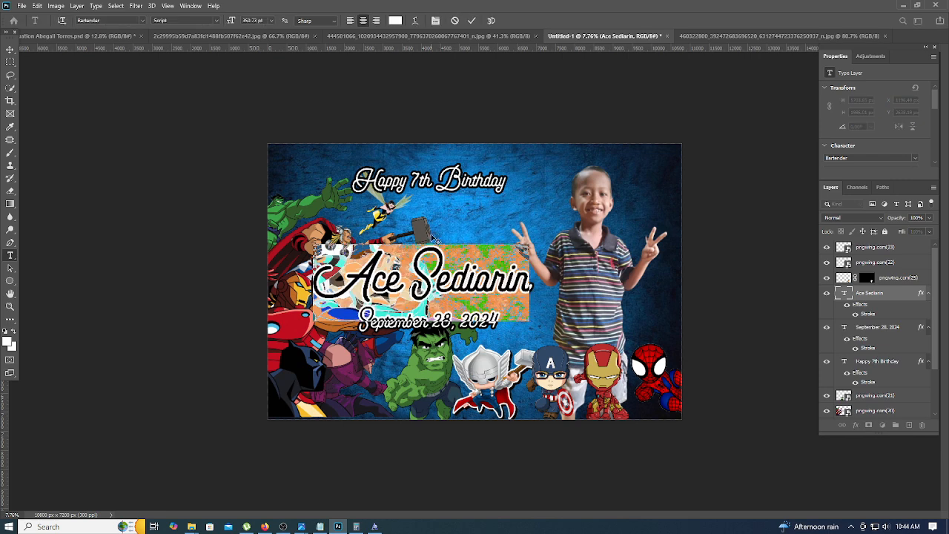
{"action": "left_click", "coordinate": [751, 235]}
{"action": "mouse_move", "coordinate": [466, 264]}
{"action": "left_mouse_down"}
{"action": "mouse_move", "coordinate": [475, 211]}
{"action": "mouse_move", "coordinate": [478, 259]}
{"action": "mouse_move", "coordinate": [468, 273]}
{"action": "left_mouse_up"}
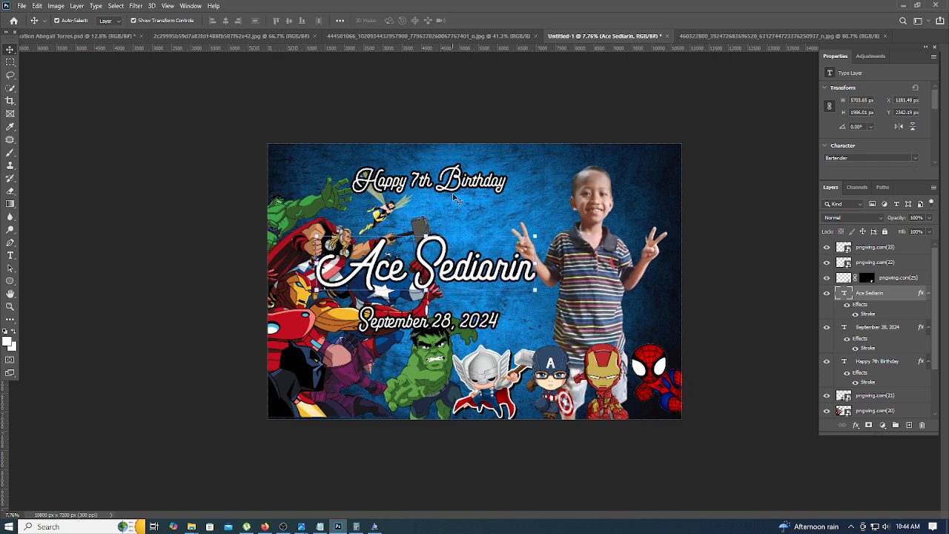
{"action": "left_click_drag", "start_coordinate": [458, 198], "coordinate": [466, 221]}
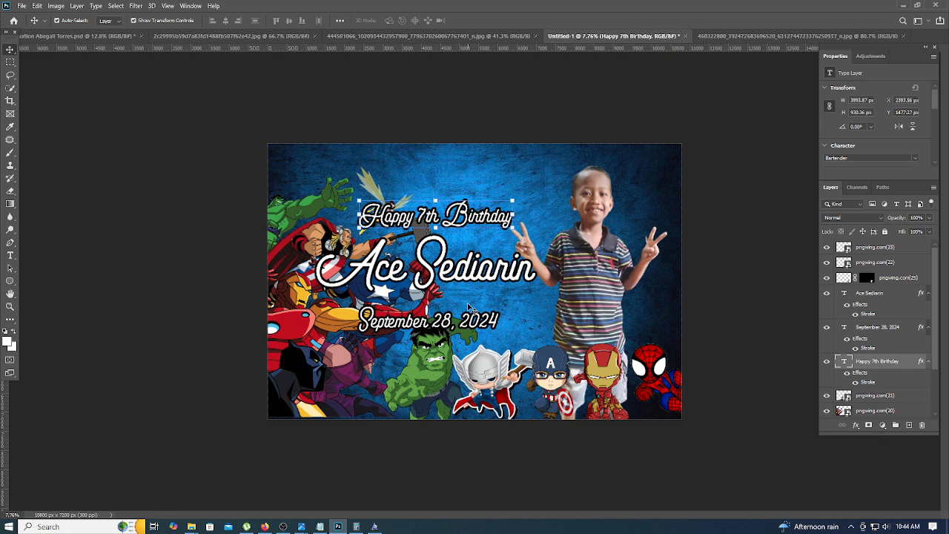
- Shift the date line slightly right and up so it sits centred under the celebrant's name
{"action": "left_click", "coordinate": [737, 278]}
{"action": "left_click_drag", "start_coordinate": [485, 327], "coordinate": [493, 320]}
{"action": "left_click", "coordinate": [724, 283]}
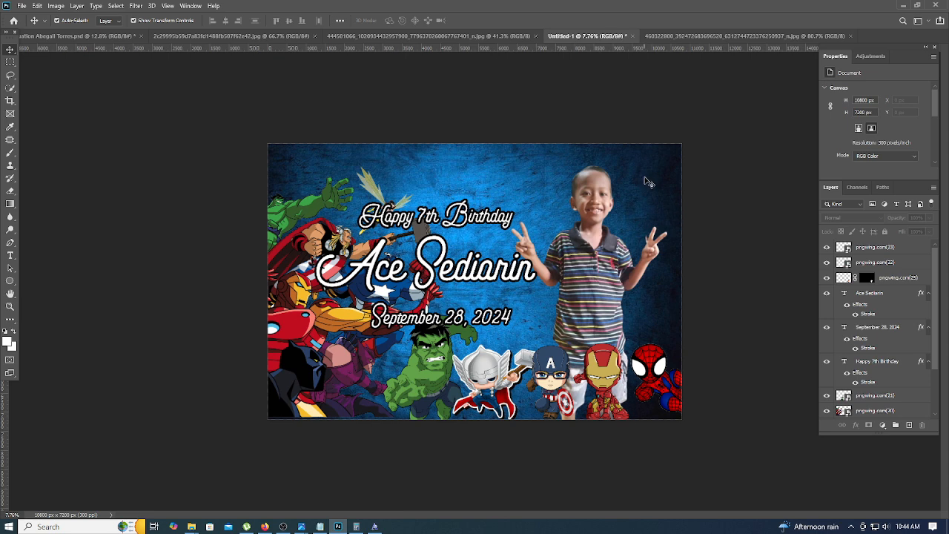
{"action": "left_click", "coordinate": [618, 255]}
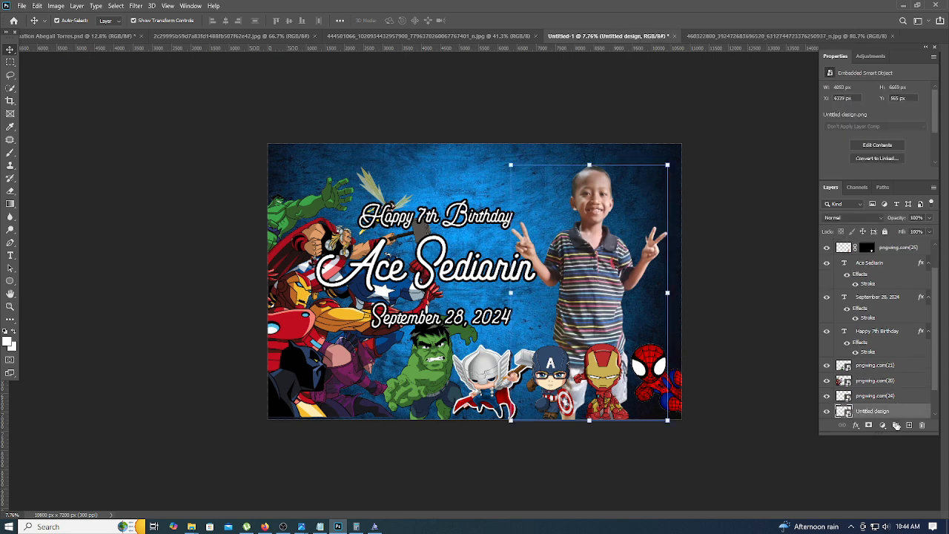
{"action": "double_click", "coordinate": [910, 415]}
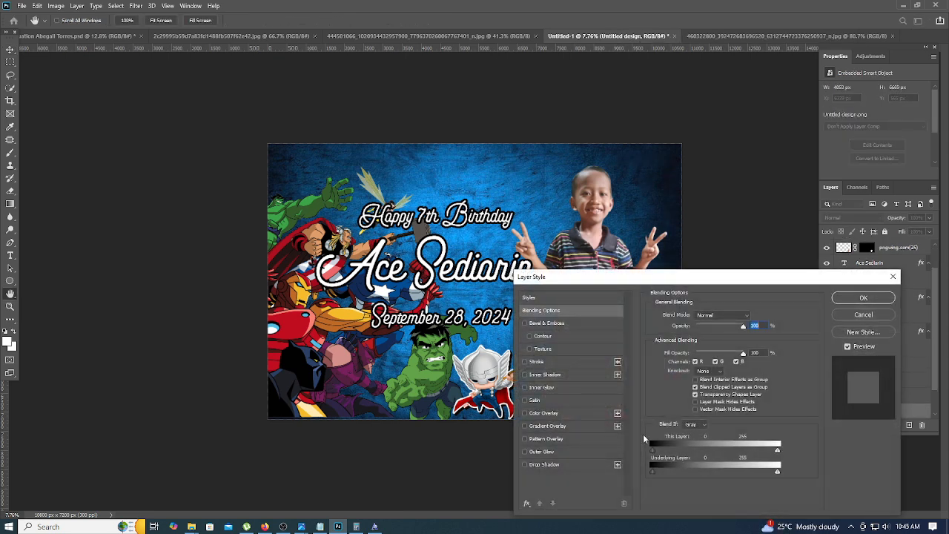
{"action": "left_click", "coordinate": [600, 454]}
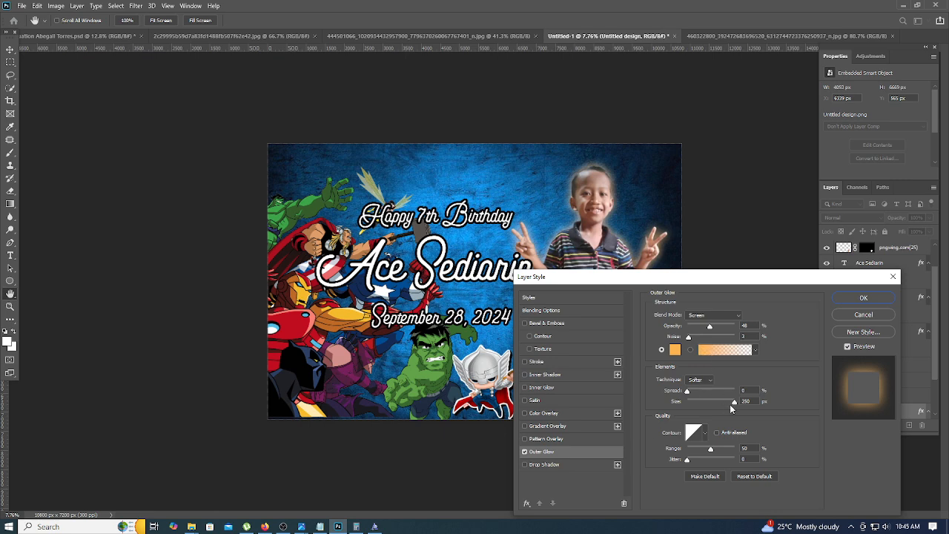
{"action": "left_click", "coordinate": [674, 350]}
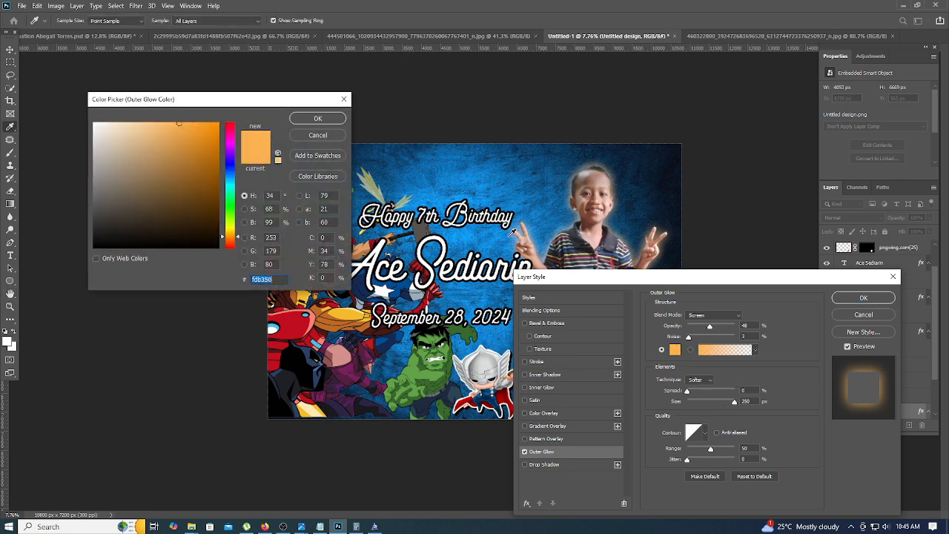
{"action": "type", "text": "ffffff"}
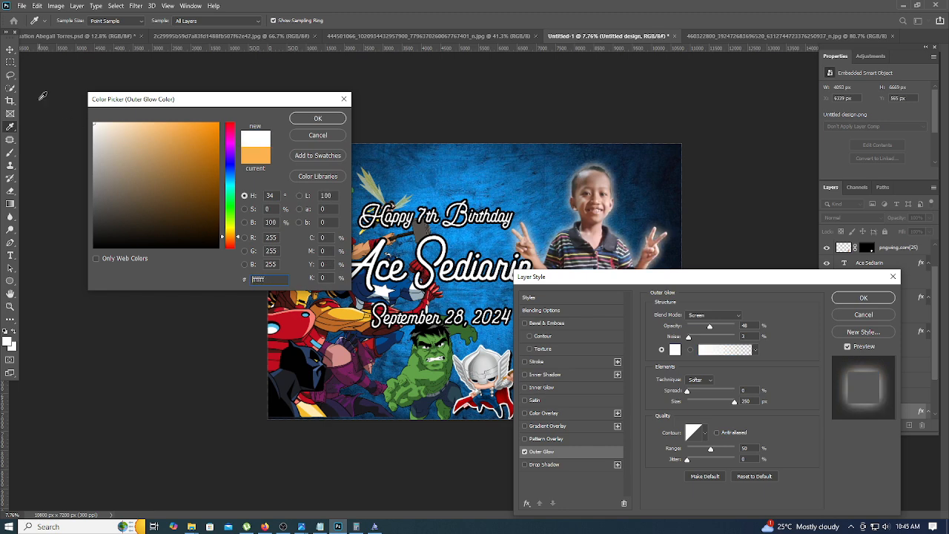
{"action": "left_click", "coordinate": [338, 118]}
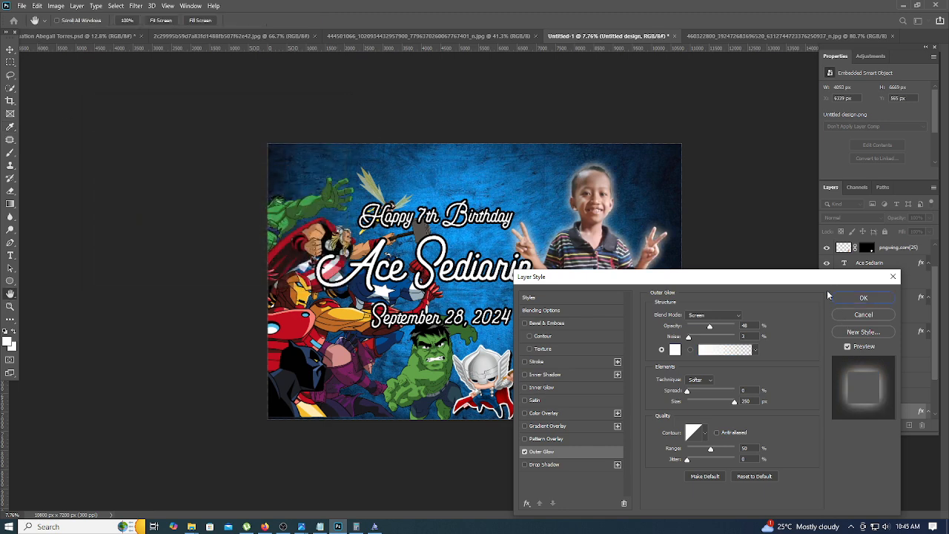
{"action": "left_click_drag", "start_coordinate": [825, 278], "coordinate": [307, 272]}
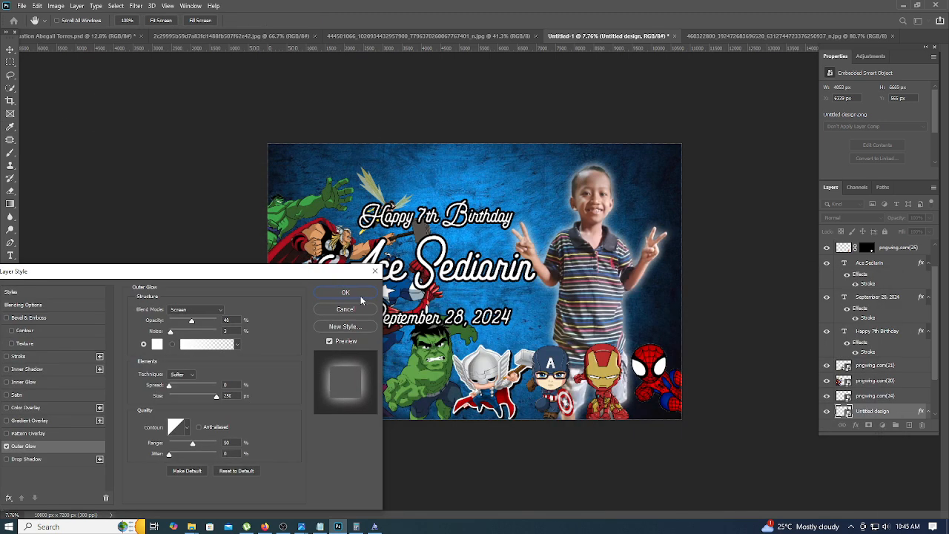
{"action": "left_click", "coordinate": [374, 271]}
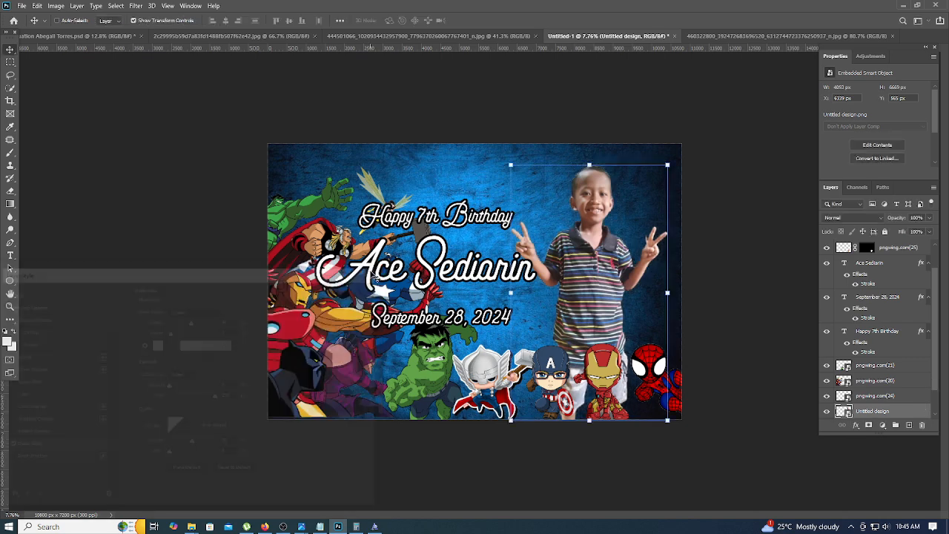
- Duplicate the boy's photo layer, Untitled design
{"action": "left_click", "coordinate": [595, 293]}
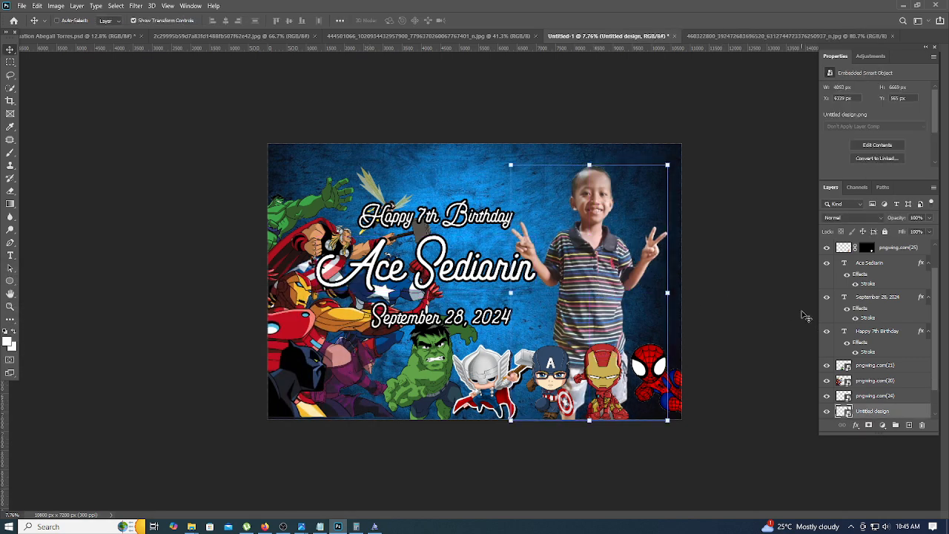
{"action": "key", "text": "ctrl+j"}
{"action": "scroll", "coordinate": [908, 372], "scroll_direction": "down", "scroll_amount": 1}
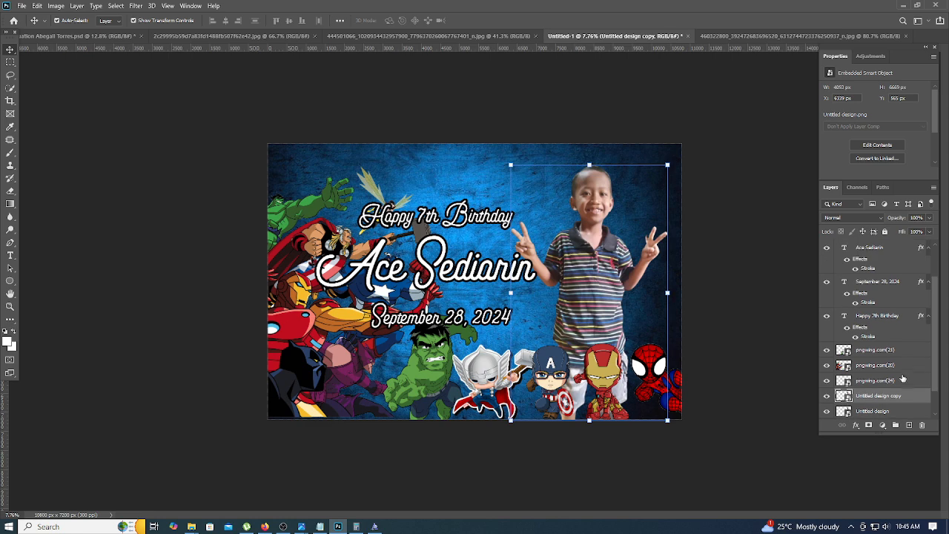
- Apply Hue/Saturation with Colorize to the original Untitled design layer, lowering Lightness to the minimum to make a black silhouette
{"action": "left_click", "coordinate": [885, 412]}
{"action": "key", "text": "ctrl+u"}
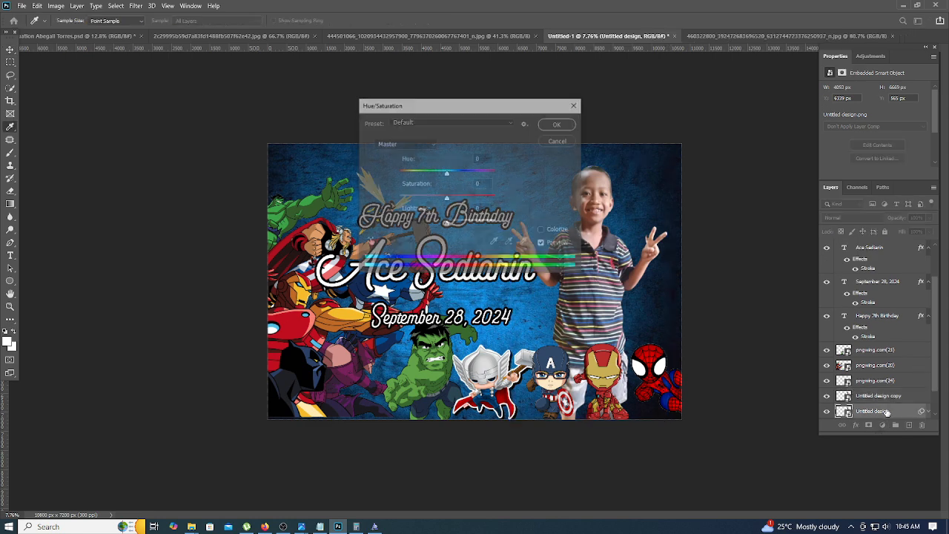
{"action": "left_click", "coordinate": [555, 231]}
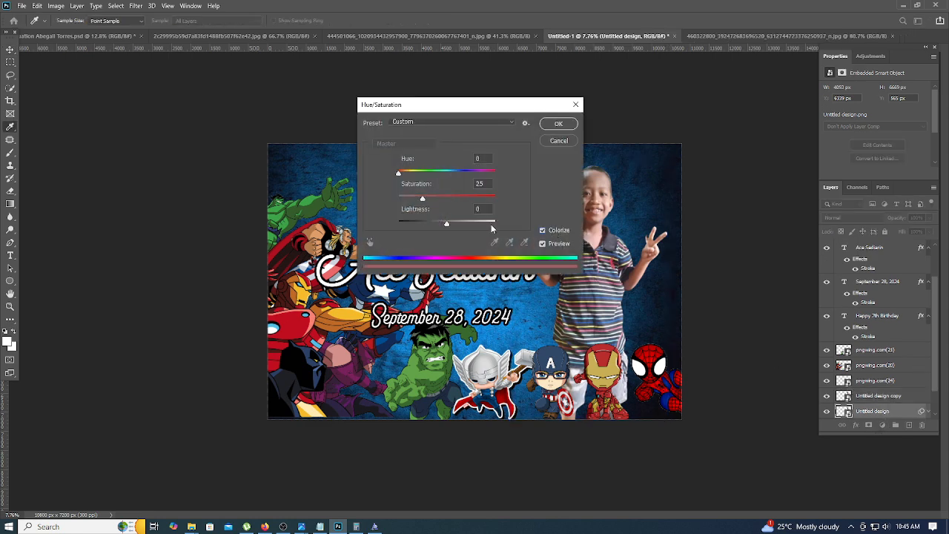
{"action": "left_click_drag", "start_coordinate": [445, 222], "coordinate": [364, 213]}
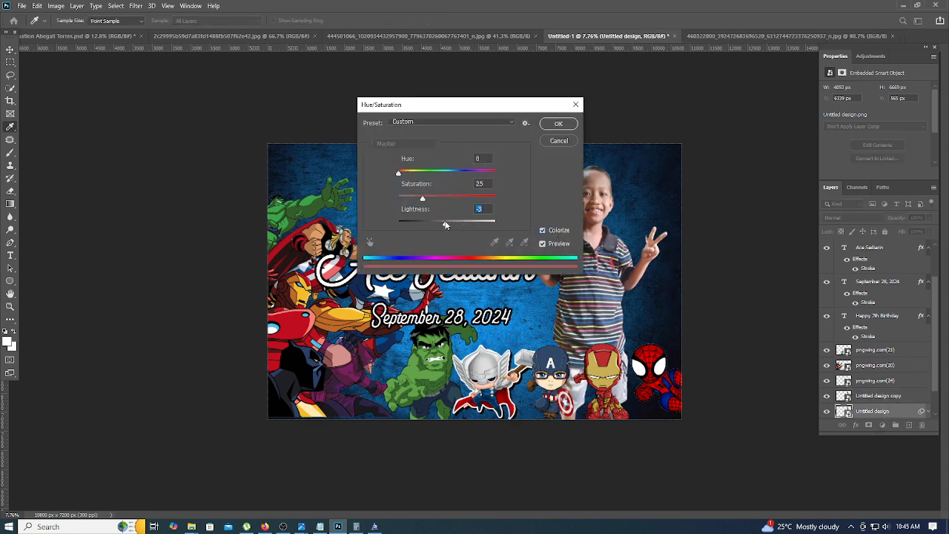
{"action": "left_click", "coordinate": [558, 124]}
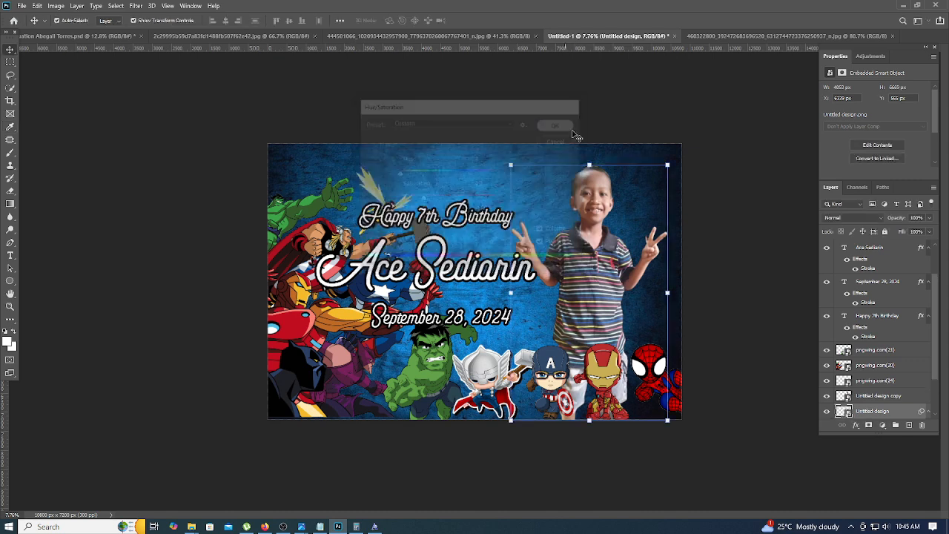
- Rasterize the black silhouette layer and enlarge it to about 5041 × 8214 px behind the boy's photo
{"action": "right_click", "coordinate": [906, 412]}
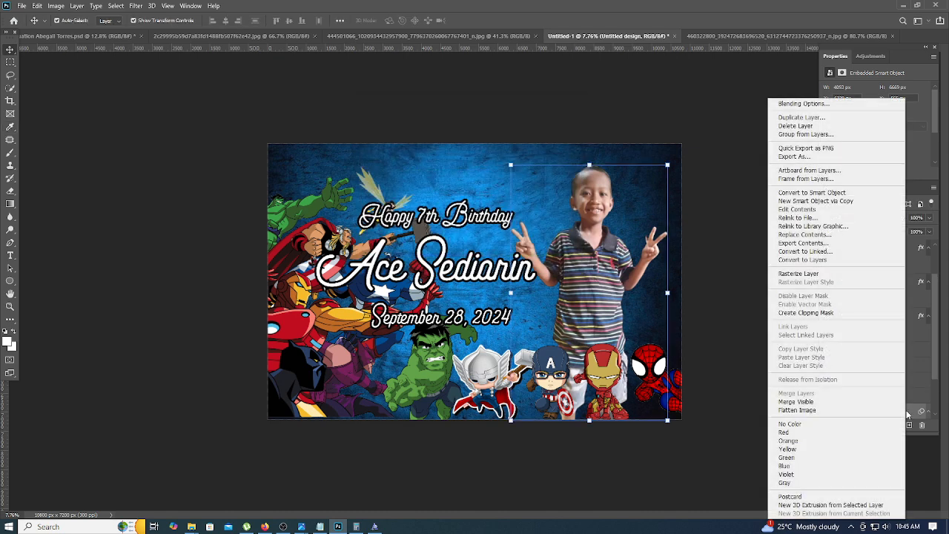
{"action": "left_click", "coordinate": [801, 273]}
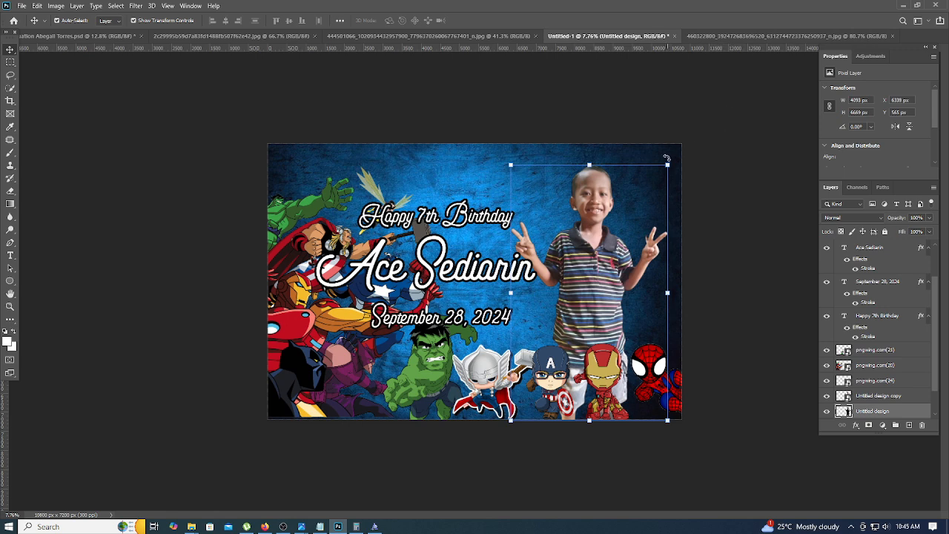
{"action": "left_click_drag", "start_coordinate": [667, 167], "coordinate": [705, 106]}
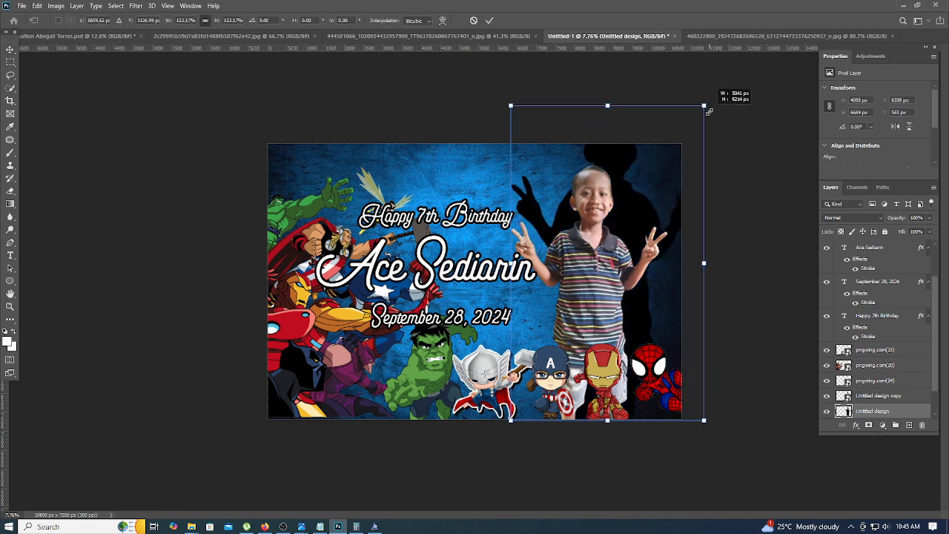
{"action": "left_click", "coordinate": [489, 20]}
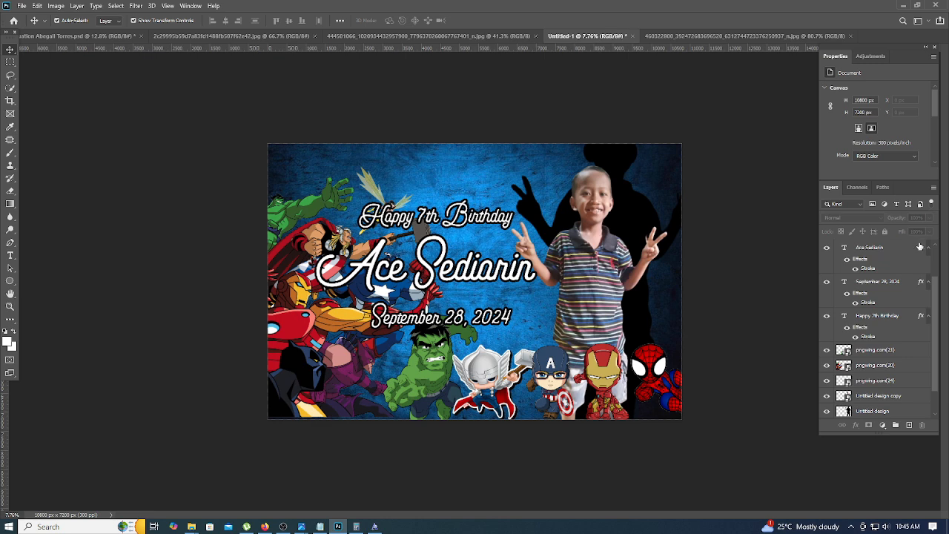
- Soften the black silhouette layer behind the boy with a Gaussian Blur of 170.5 px radius
{"action": "left_click", "coordinate": [904, 412]}
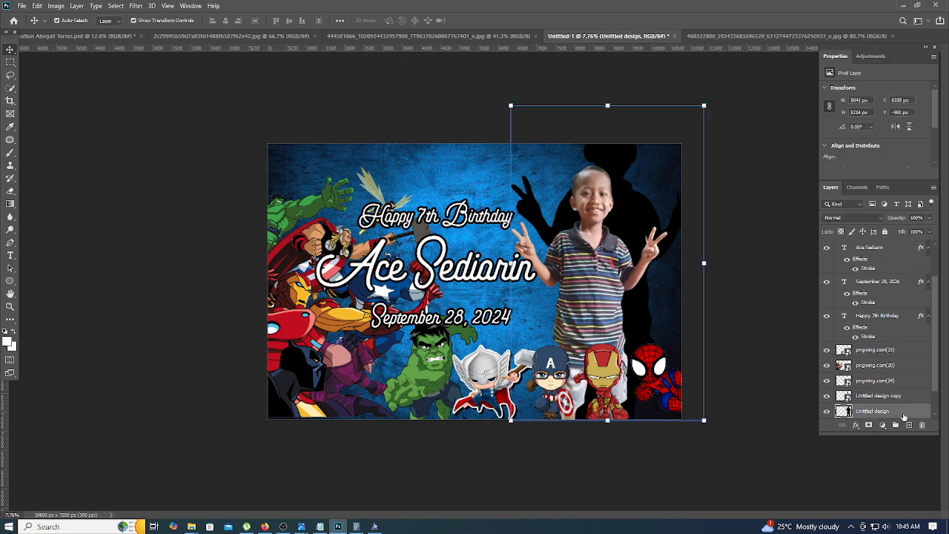
{"action": "left_click", "coordinate": [135, 7]}
{"action": "mouse_move", "coordinate": [205, 120]}
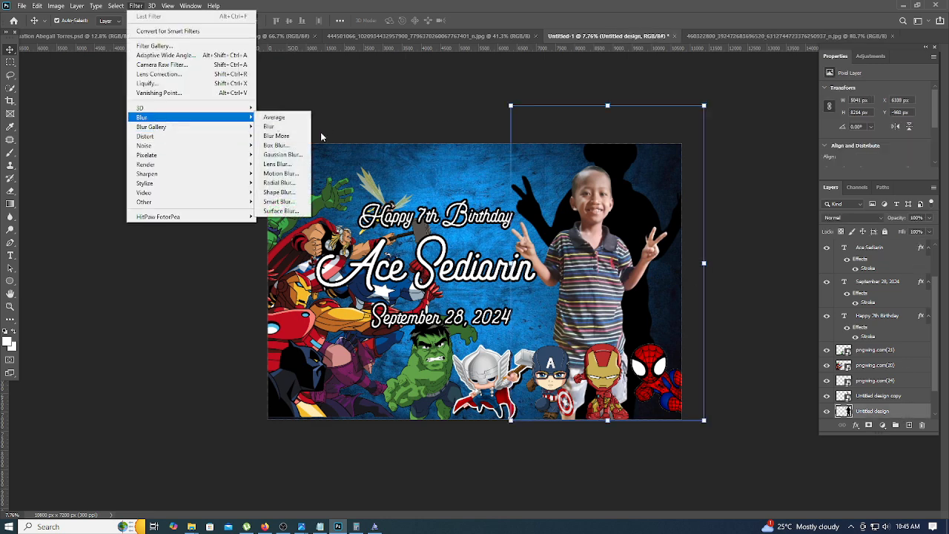
{"action": "left_click", "coordinate": [283, 154]}
{"action": "left_click_drag", "start_coordinate": [625, 117], "coordinate": [206, 118]}
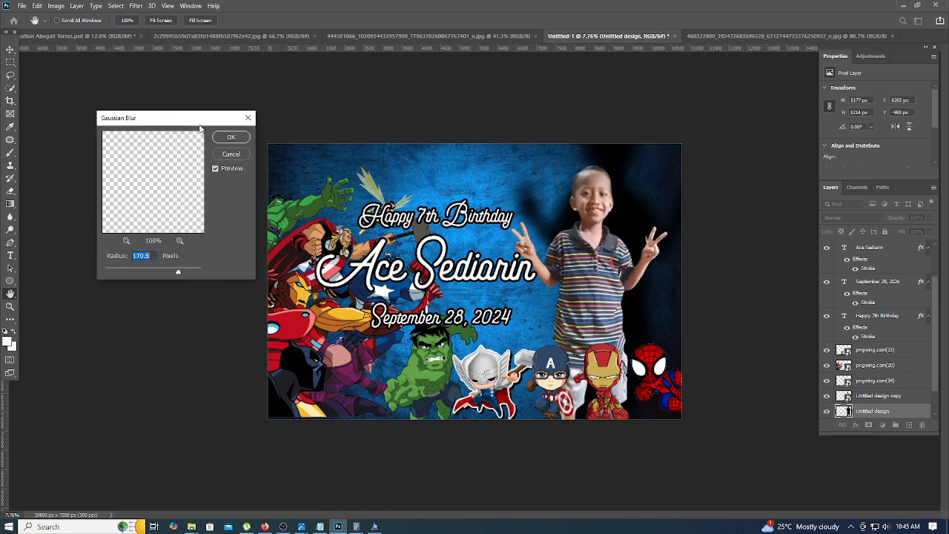
{"action": "left_click", "coordinate": [239, 138]}
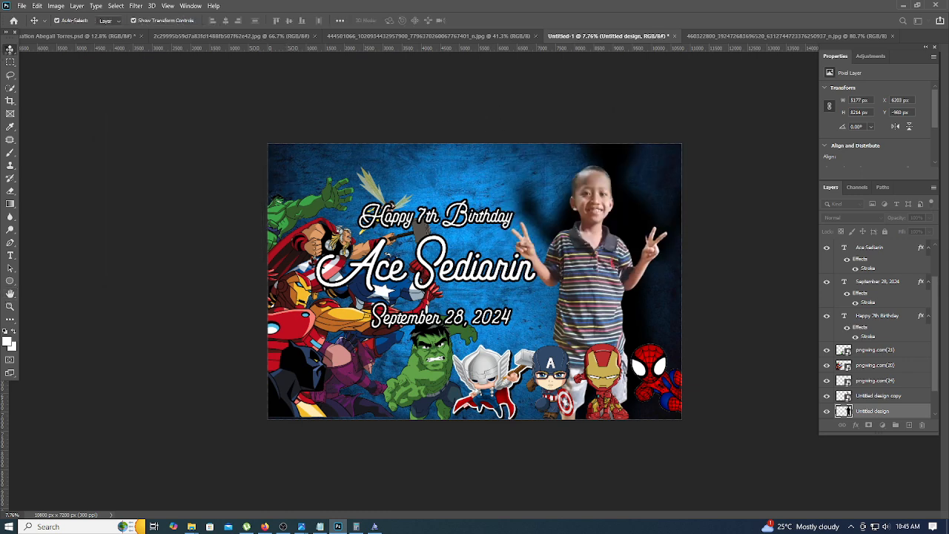
- Nudge the Avengers group image pngwing.com(20) left to about X -196 px and scale it down slightly toward the lower-left corner
{"action": "left_click", "coordinate": [324, 301]}
{"action": "mouse_move", "coordinate": [308, 315]}
{"action": "left_mouse_down"}
{"action": "mouse_move", "coordinate": [305, 305]}
{"action": "mouse_move", "coordinate": [304, 315]}
{"action": "left_mouse_up"}
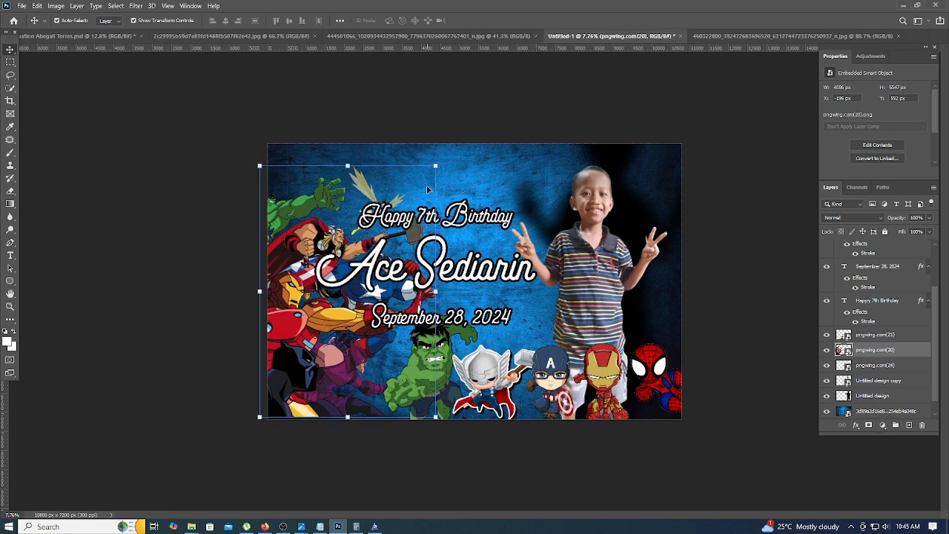
{"action": "mouse_move", "coordinate": [436, 166]}
{"action": "left_mouse_down"}
{"action": "mouse_move", "coordinate": [434, 174]}
{"action": "mouse_move", "coordinate": [437, 158]}
{"action": "mouse_move", "coordinate": [409, 175]}
{"action": "mouse_move", "coordinate": [404, 192]}
{"action": "mouse_move", "coordinate": [407, 177]}
{"action": "mouse_move", "coordinate": [422, 174]}
{"action": "left_mouse_up"}
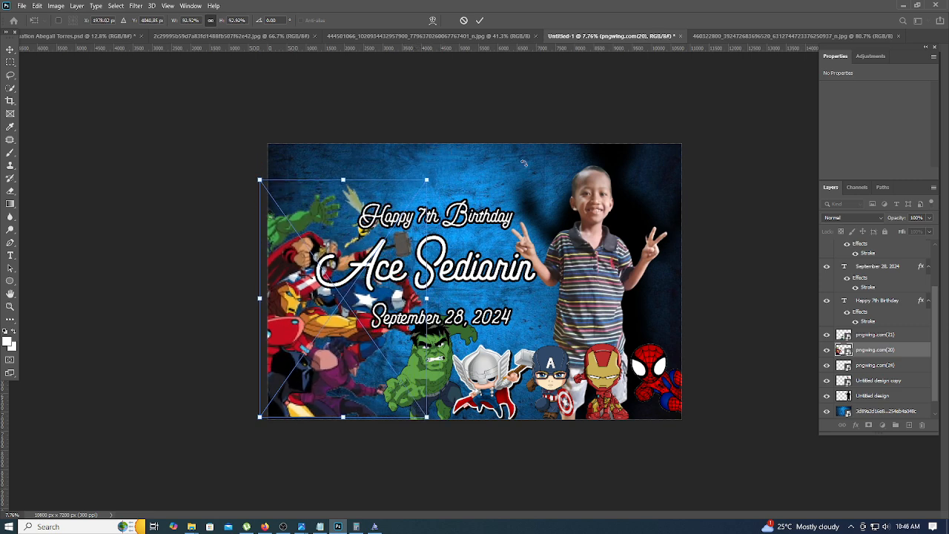
{"action": "left_click", "coordinate": [745, 159]}
{"action": "left_click", "coordinate": [483, 168]}
{"action": "left_click", "coordinate": [770, 175]}
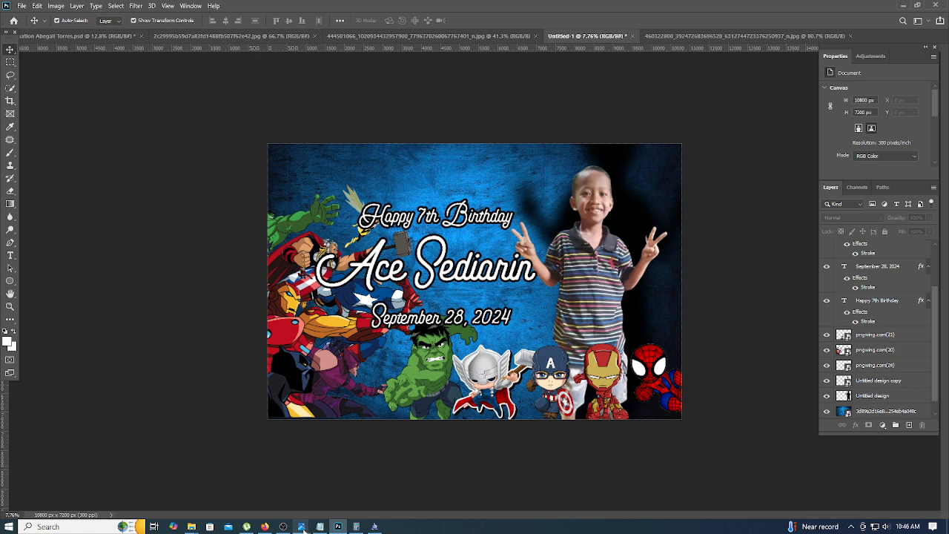
- Switch to the browser, search PNGWing for "avengers logo" and look through the results
{"action": "left_click", "coordinate": [264, 526]}
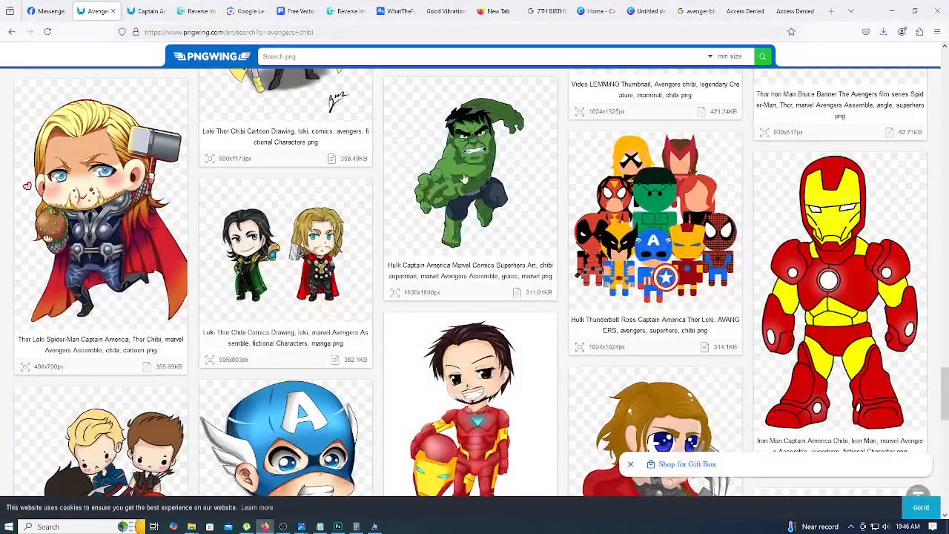
{"action": "left_click", "coordinate": [498, 60]}
{"action": "type", "text": "ave"}
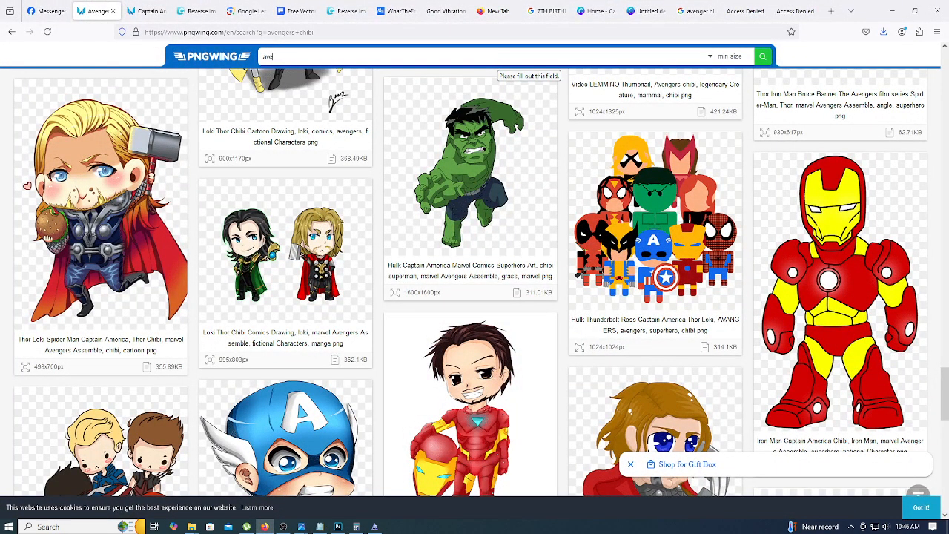
{"action": "type", "text": "ngers logo"}
{"action": "key", "text": "Return"}
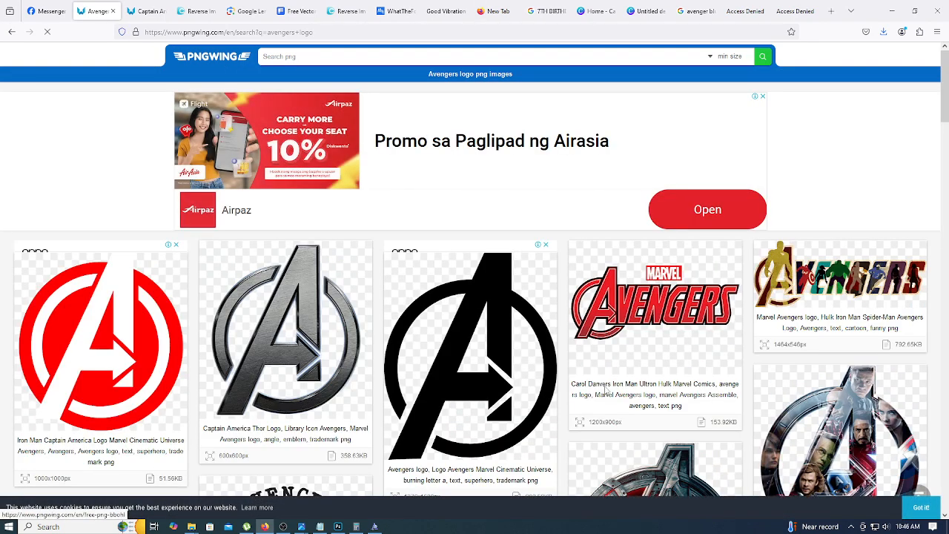
{"action": "scroll", "coordinate": [553, 362], "scroll_direction": "down", "scroll_amount": 2}
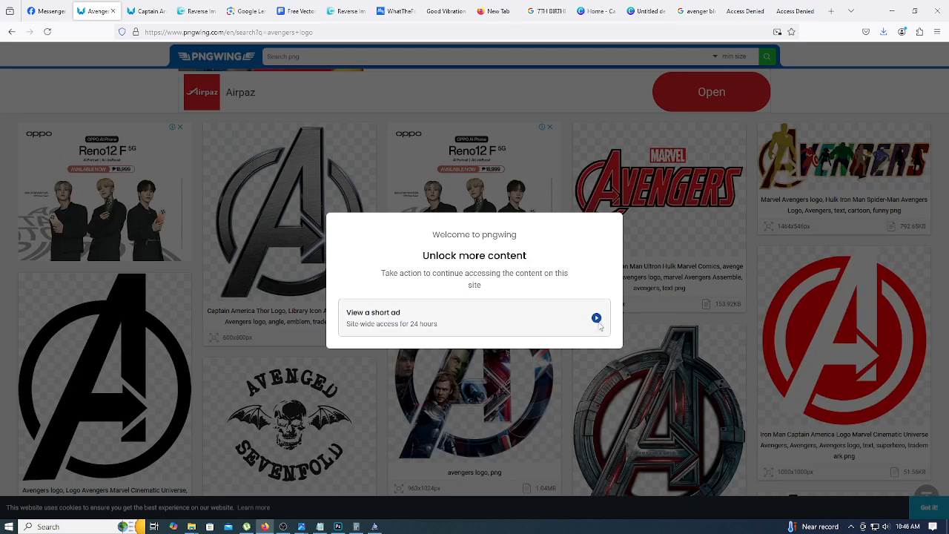
{"action": "left_click", "coordinate": [601, 319]}
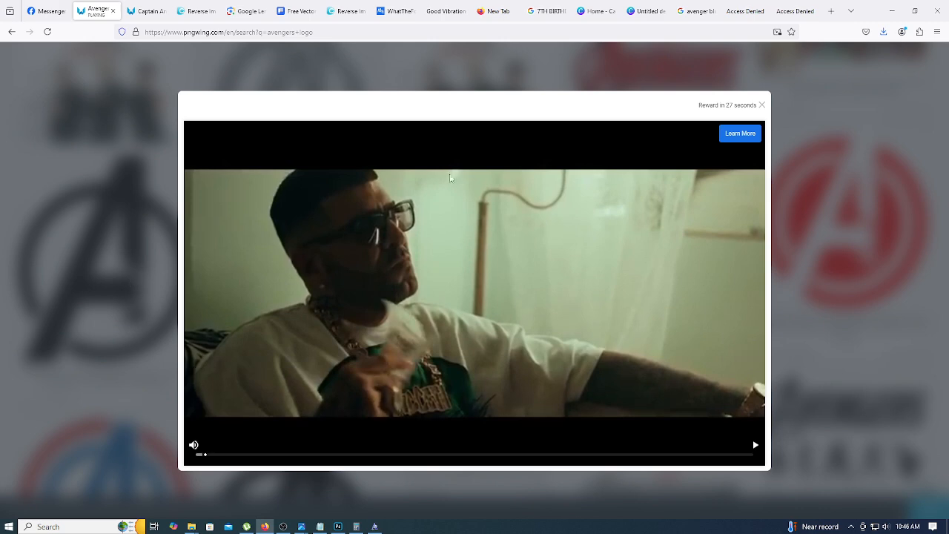
{"action": "left_click", "coordinate": [745, 135]}
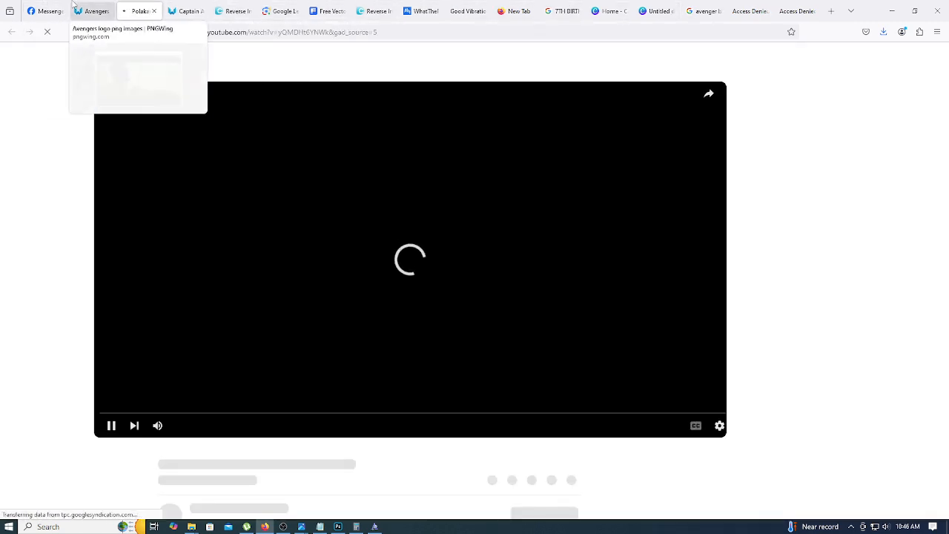
{"action": "left_click", "coordinate": [82, 9]}
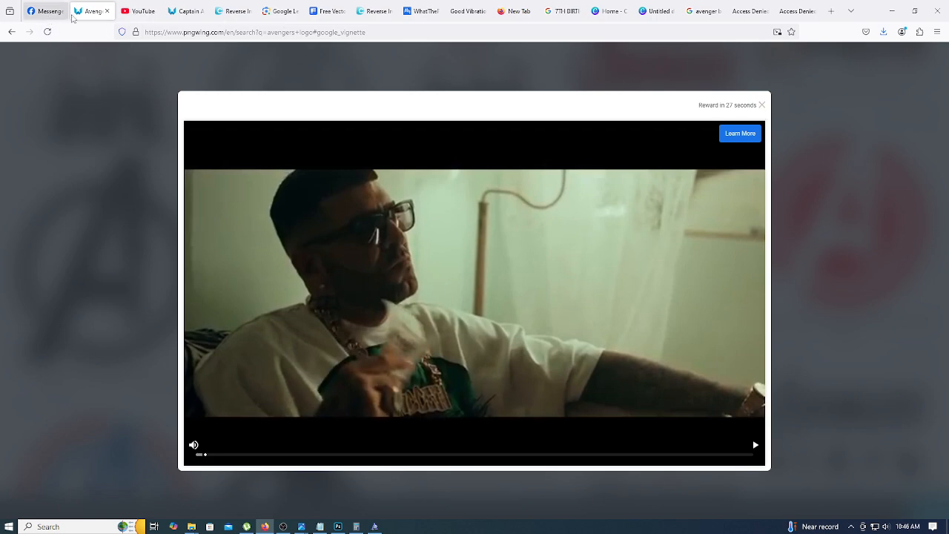
- Search PNGWing for "avengers logo" from the already open Captain America page and browse the results
{"action": "left_click", "coordinate": [189, 11]}
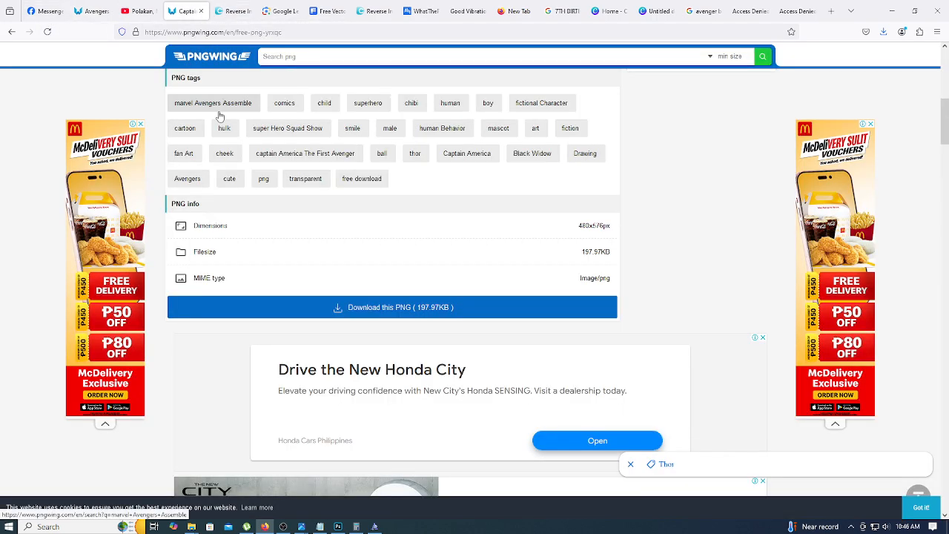
{"action": "scroll", "coordinate": [216, 119], "scroll_direction": "up", "scroll_amount": 8}
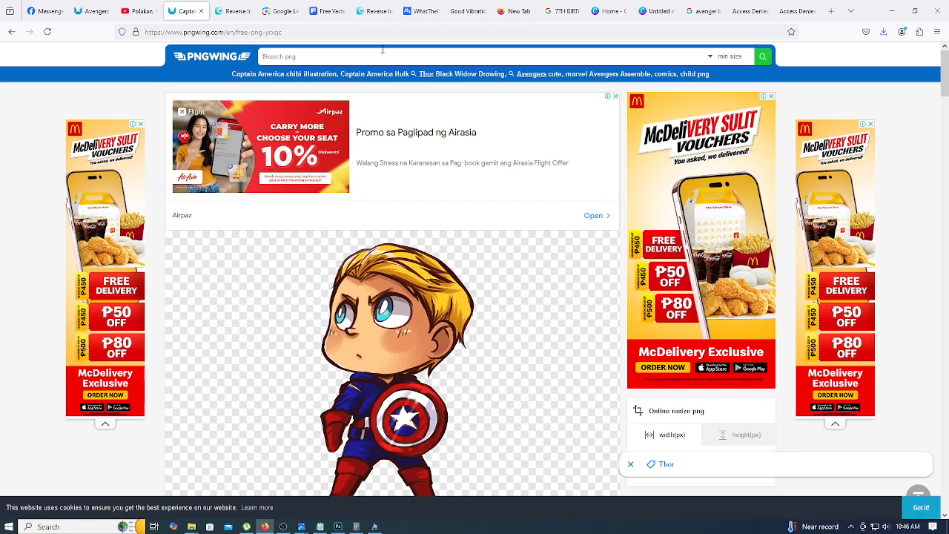
{"action": "left_click", "coordinate": [383, 49]}
{"action": "type", "text": "avengers"}
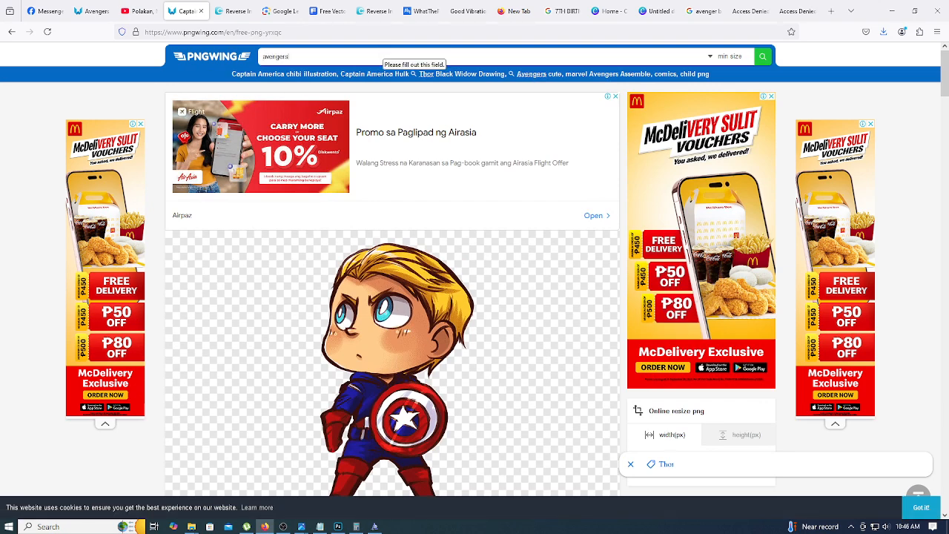
{"action": "type", "text": " logo"}
{"action": "key", "text": "Return"}
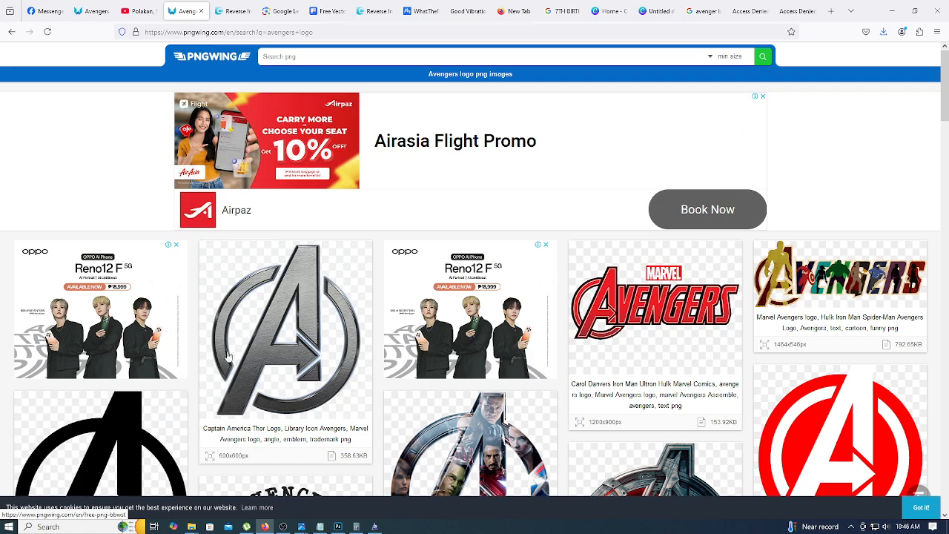
{"action": "scroll", "coordinate": [227, 357], "scroll_direction": "down", "scroll_amount": 2}
{"action": "scroll", "coordinate": [246, 379], "scroll_direction": "down", "scroll_amount": 2}
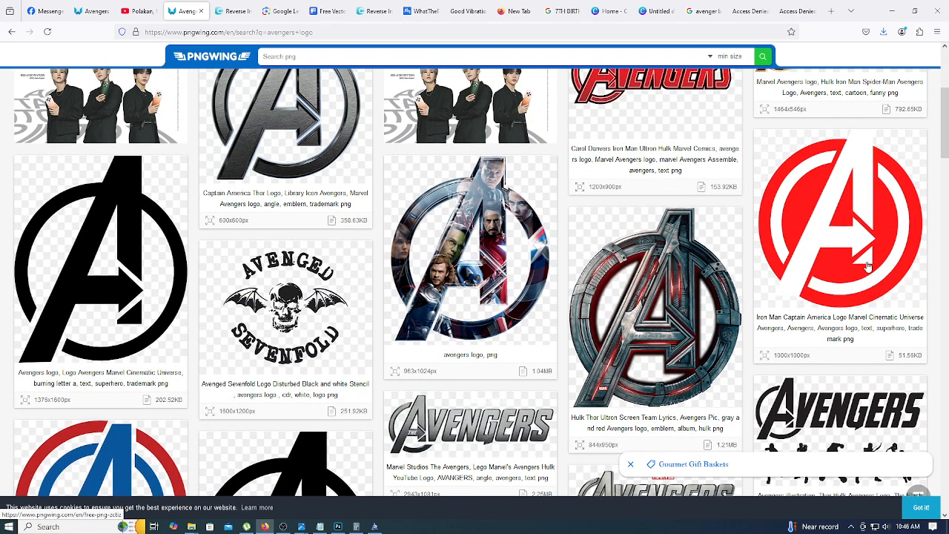
- Download the red and white circular Avengers logo PNG from its PNGWing page
{"action": "left_click", "coordinate": [868, 268]}
{"action": "scroll", "coordinate": [481, 319], "scroll_direction": "down", "scroll_amount": 8}
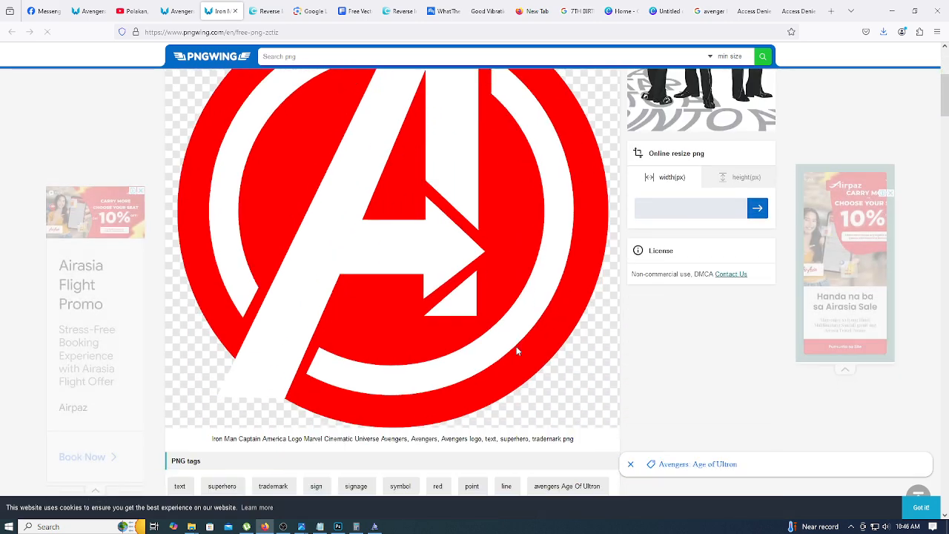
{"action": "left_click", "coordinate": [502, 334]}
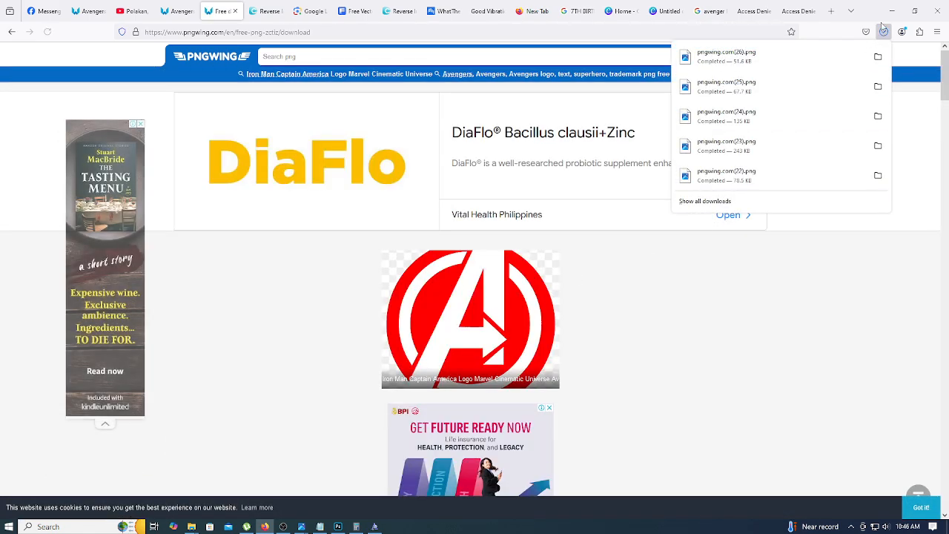
- Switch to Photoshop, place the downloaded pngwing.com(26).png embedded, scale it to about 350% and move it over the first letter of the boy's name
{"action": "left_click", "coordinate": [893, 11]}
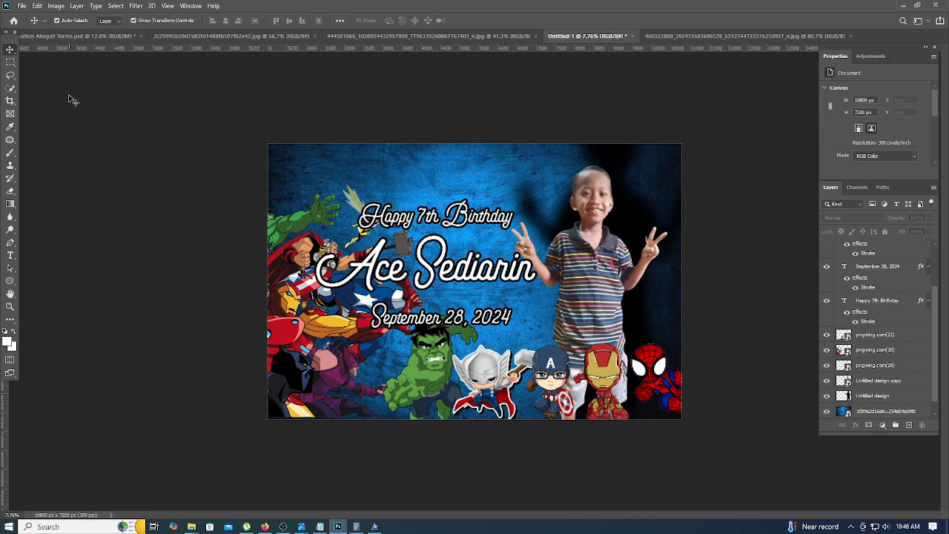
{"action": "left_click", "coordinate": [22, 6]}
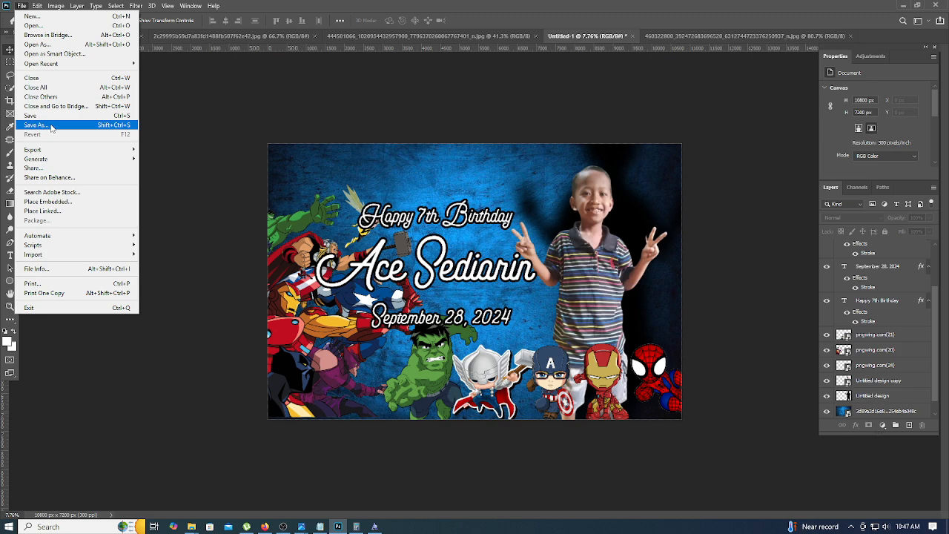
{"action": "left_click", "coordinate": [47, 202]}
{"action": "double_click", "coordinate": [111, 158]}
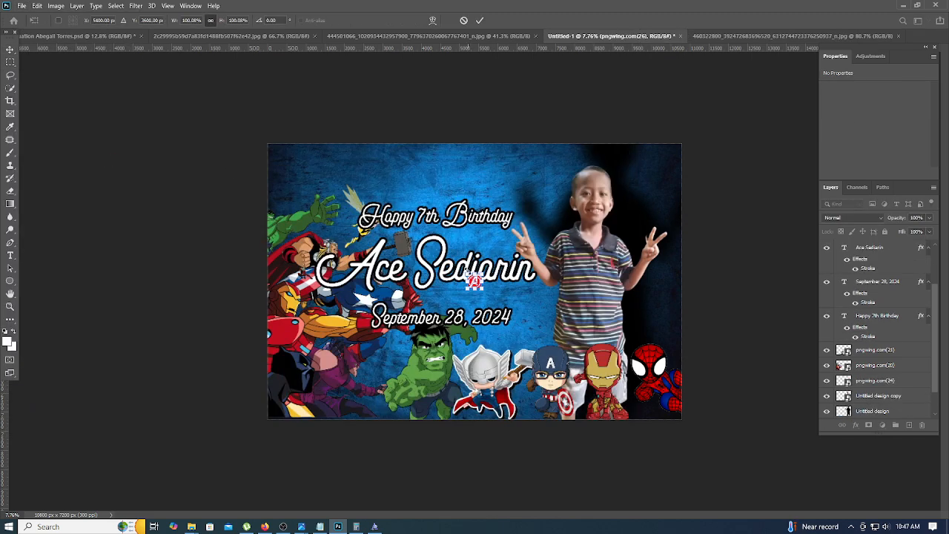
{"action": "left_click_drag", "start_coordinate": [466, 271], "coordinate": [428, 233]}
{"action": "left_click_drag", "start_coordinate": [459, 268], "coordinate": [358, 270]}
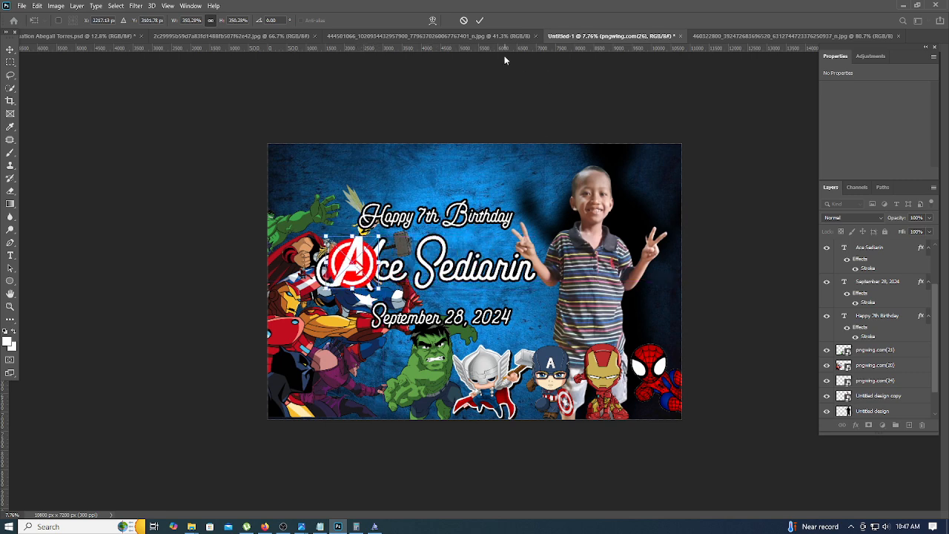
{"action": "left_click", "coordinate": [480, 21]}
- Delete the initial "A" from the boy's name text and move the remaining text right of the logo, to X about 3016 px
{"action": "left_click", "coordinate": [399, 267]}
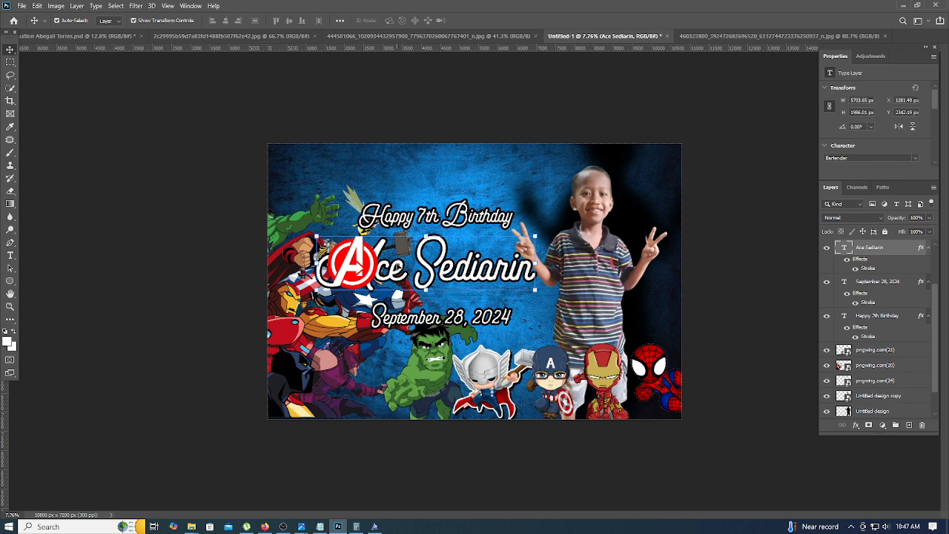
{"action": "key", "text": "t"}
{"action": "left_click", "coordinate": [387, 256]}
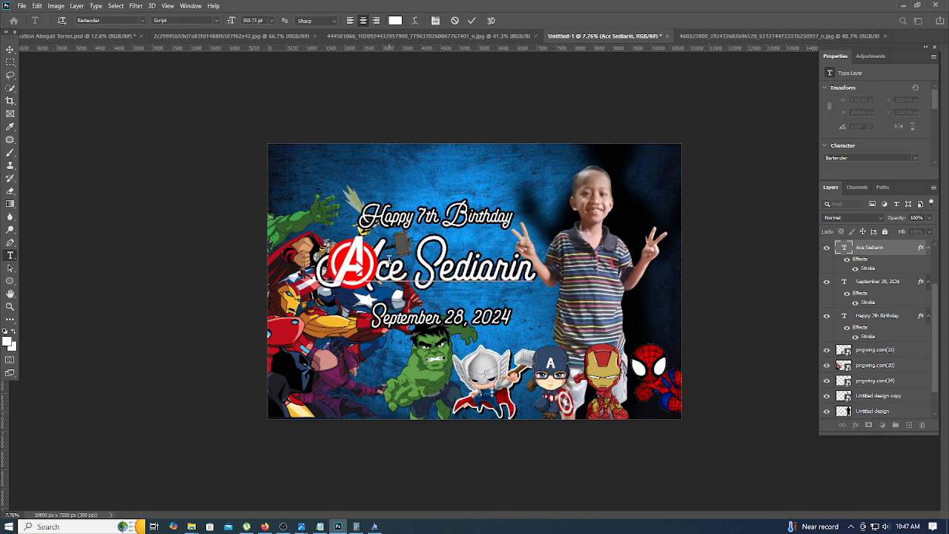
{"action": "key", "text": "BackSpace"}
{"action": "key", "text": "BackSpace"}
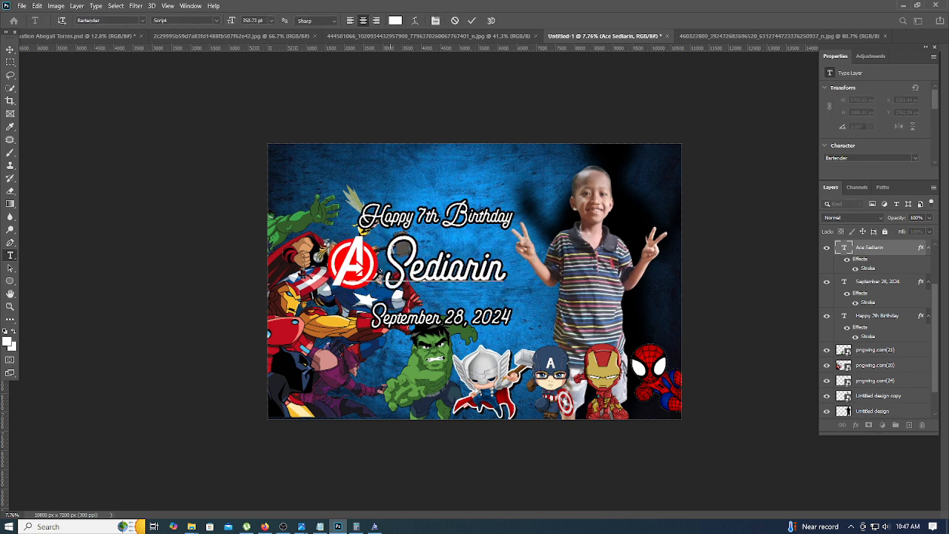
{"action": "left_click", "coordinate": [12, 49]}
{"action": "left_click_drag", "start_coordinate": [481, 263], "coordinate": [514, 274]}
- Change the name text's font to Bauhaus 93
{"action": "key", "text": "t"}
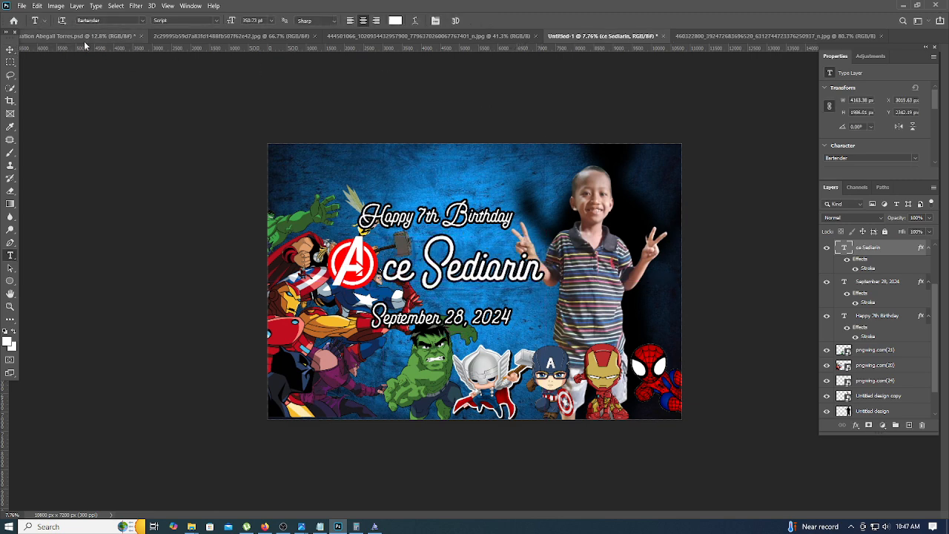
{"action": "left_click", "coordinate": [145, 22]}
{"action": "key", "text": "Down"}
{"action": "key", "text": "Down"}
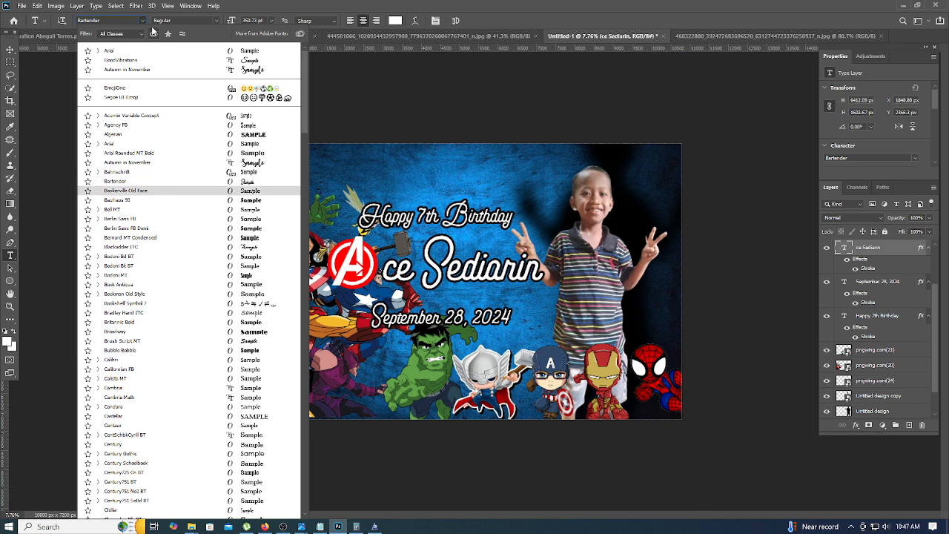
{"action": "key", "text": "Down"}
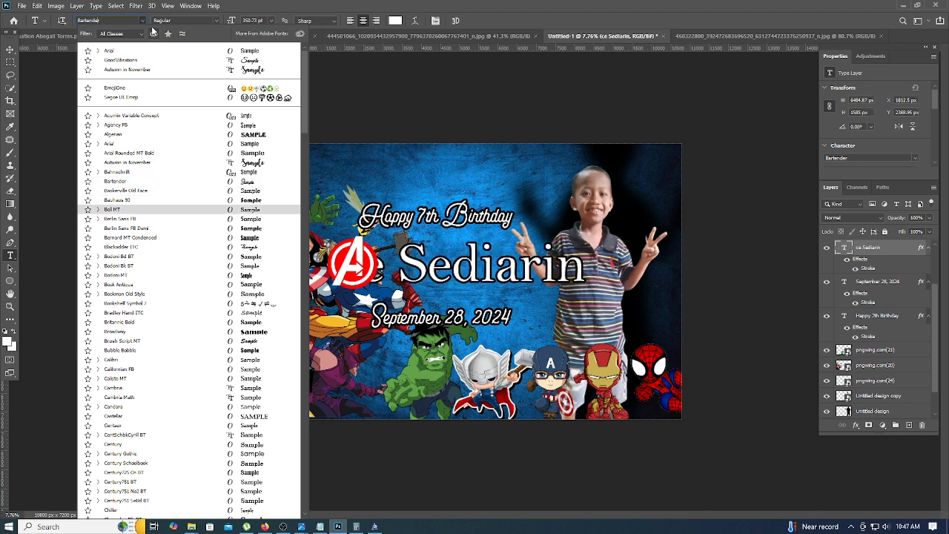
{"action": "key", "text": "Up"}
{"action": "key", "text": "Return"}
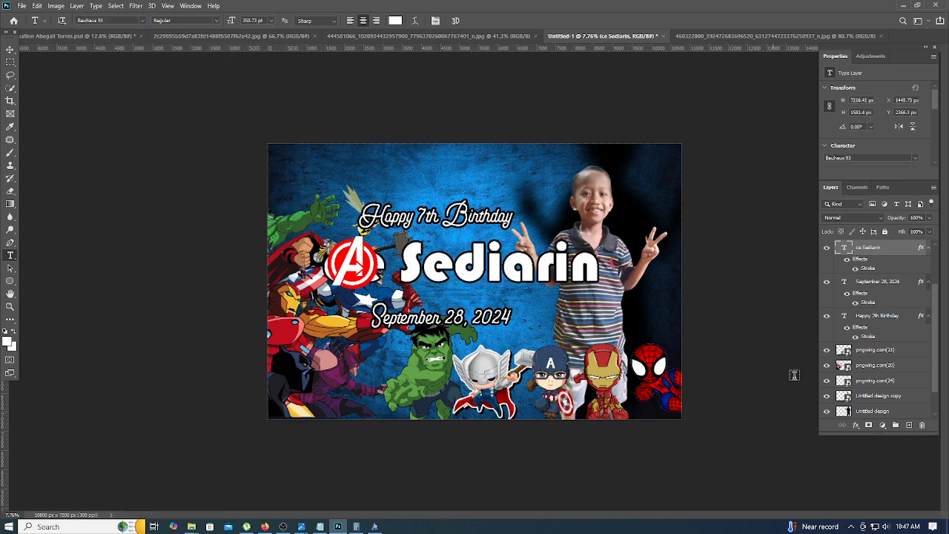
- Move the Avengers logo left to X about 1087 px and shrink the name text to about 4520 × 992 px beside it
{"action": "left_click", "coordinate": [10, 51]}
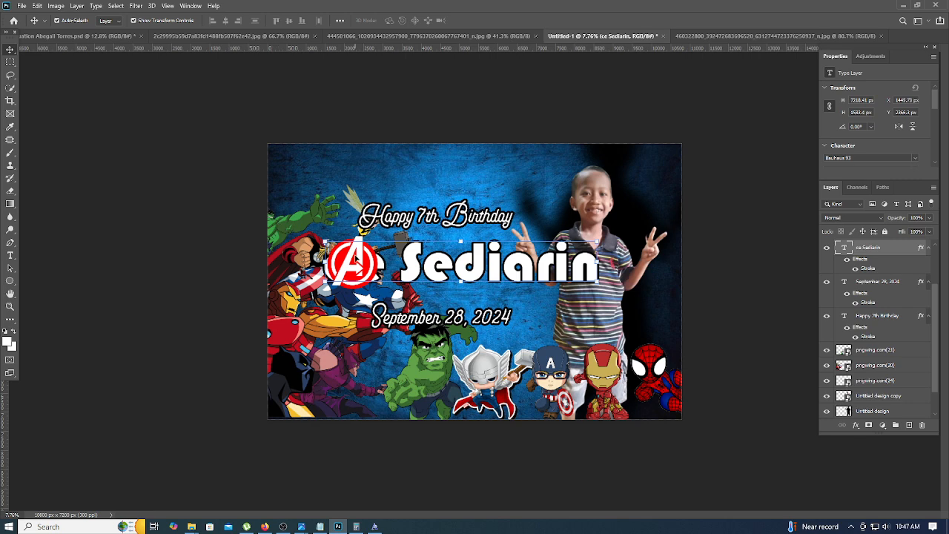
{"action": "left_click_drag", "start_coordinate": [357, 259], "coordinate": [338, 257]}
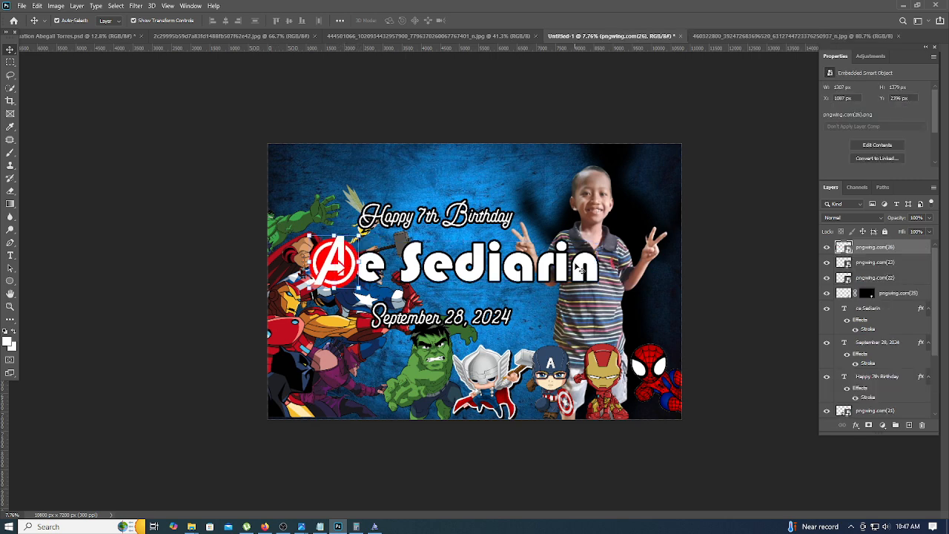
{"action": "left_click", "coordinate": [582, 270]}
{"action": "key", "text": "ctrl+t"}
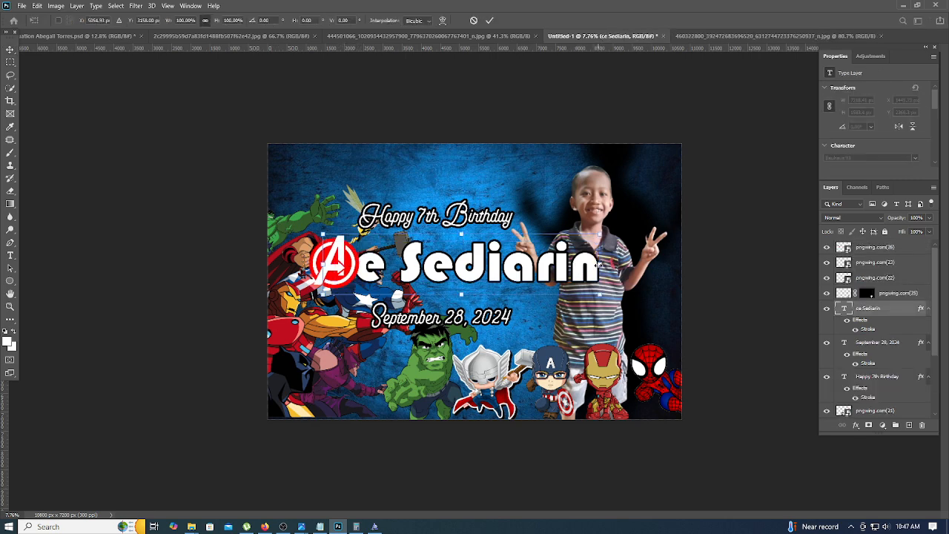
{"action": "left_click_drag", "start_coordinate": [597, 265], "coordinate": [490, 270]}
{"action": "left_click", "coordinate": [490, 21]}
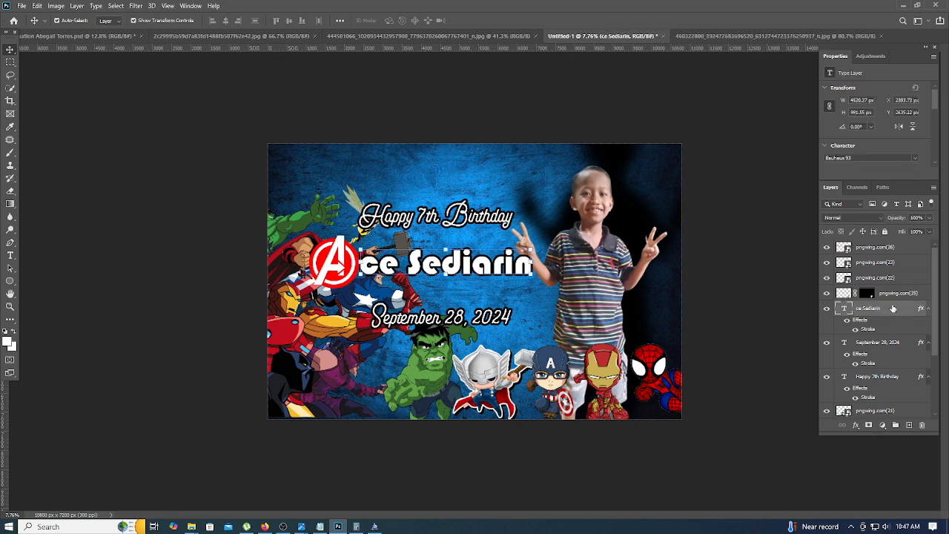
- Bring the name text layer to the top of the layer stack and nudge it left to X about 2315 px
{"action": "left_click_drag", "start_coordinate": [892, 308], "coordinate": [898, 244]}
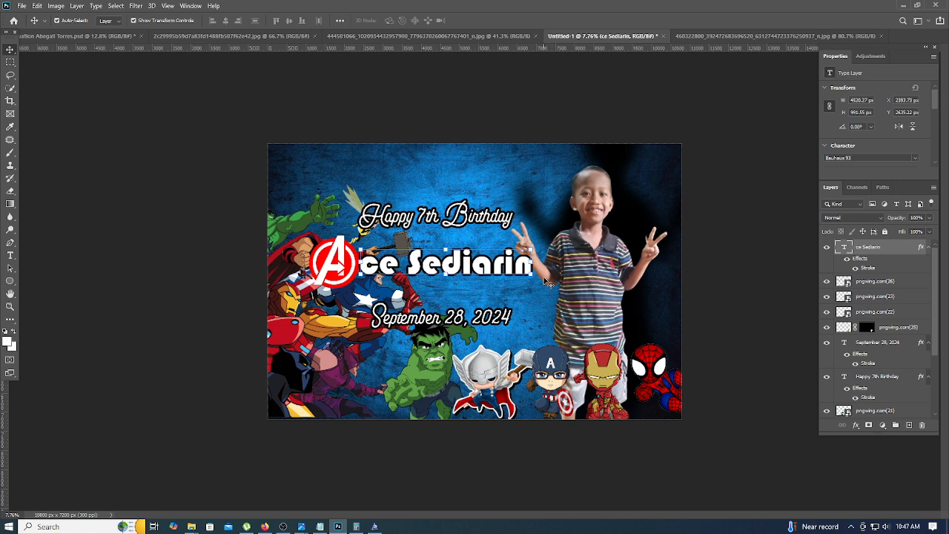
{"action": "key", "text": "shift+Left"}
{"action": "key", "text": "shift+Left"}
{"action": "key", "text": "shift+Left"}
{"action": "key", "text": "shift+Left"}
{"action": "key", "text": "shift+Left"}
{"action": "key", "text": "shift+Left"}
{"action": "key", "text": "shift+Left"}
{"action": "key", "text": "shift+Left"}
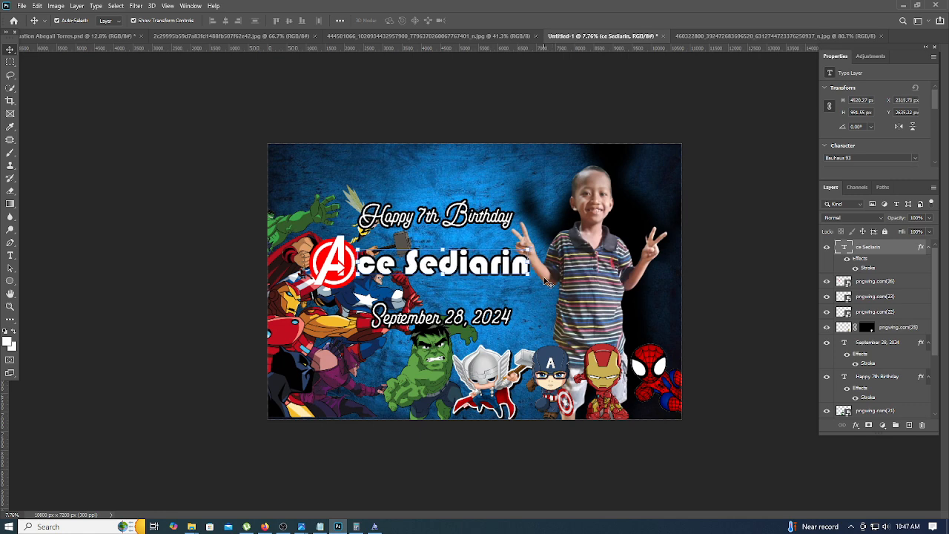
{"action": "left_click", "coordinate": [715, 235]}
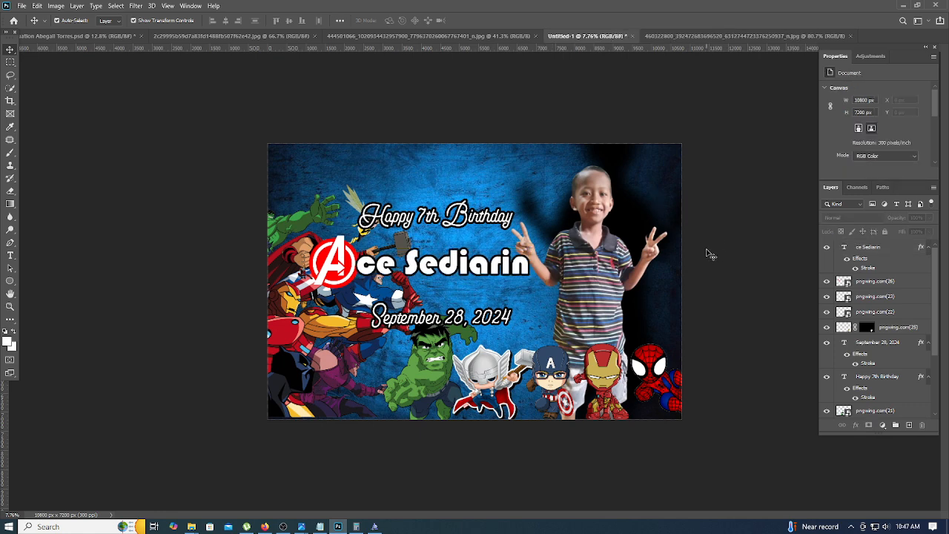
{"action": "left_click", "coordinate": [497, 174]}
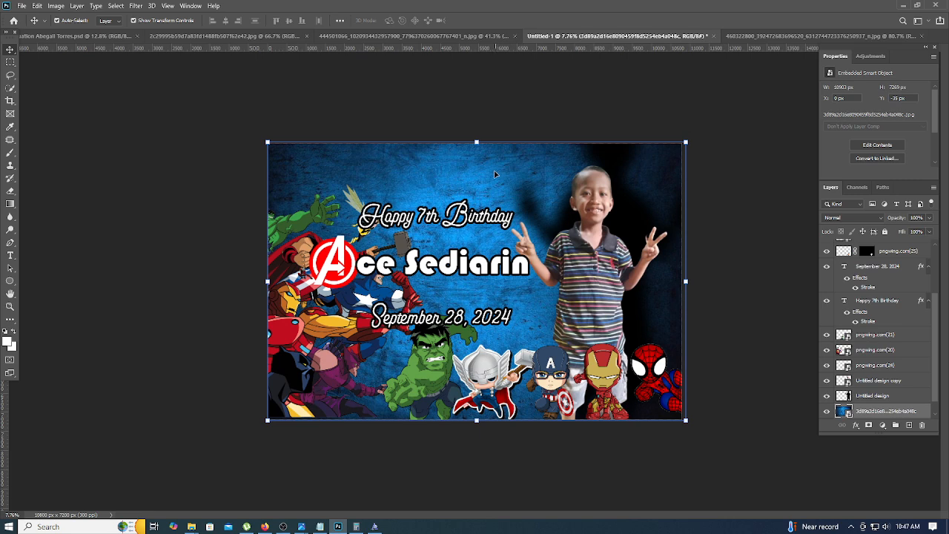
{"action": "left_click", "coordinate": [715, 300]}
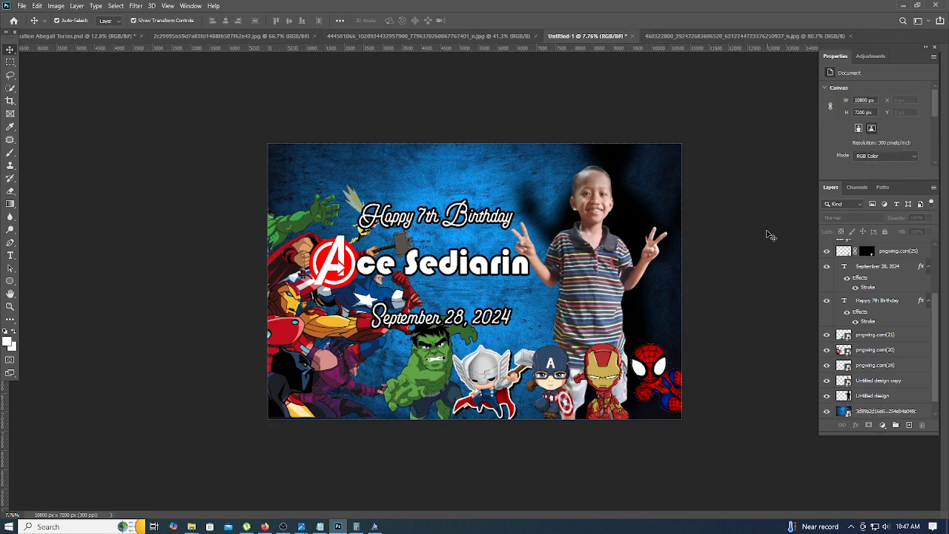
{"action": "scroll", "coordinate": [392, 326], "scroll_direction": "down", "scroll_amount": 3}
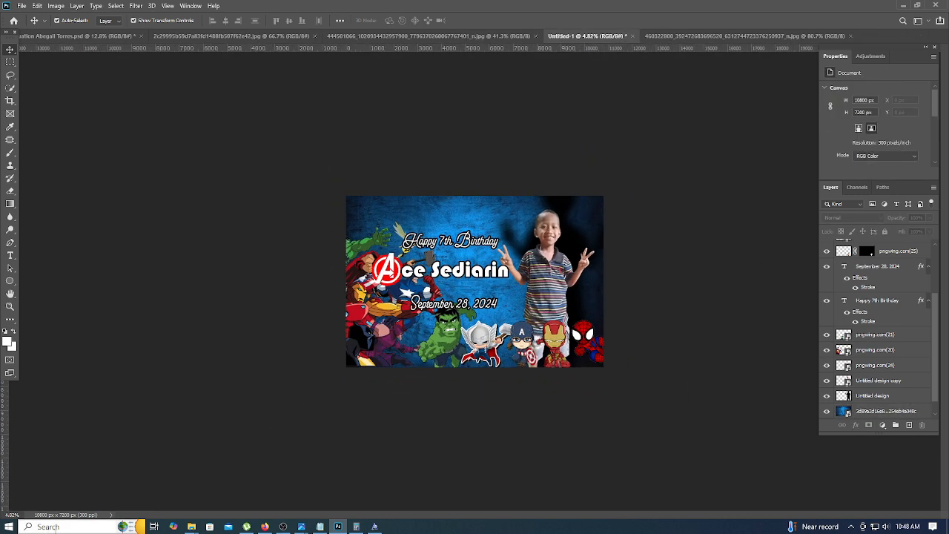
- Switch to the browser, read the printing shop's latest chat messages in Messenger and return to Photoshop
{"action": "left_click", "coordinate": [265, 526]}
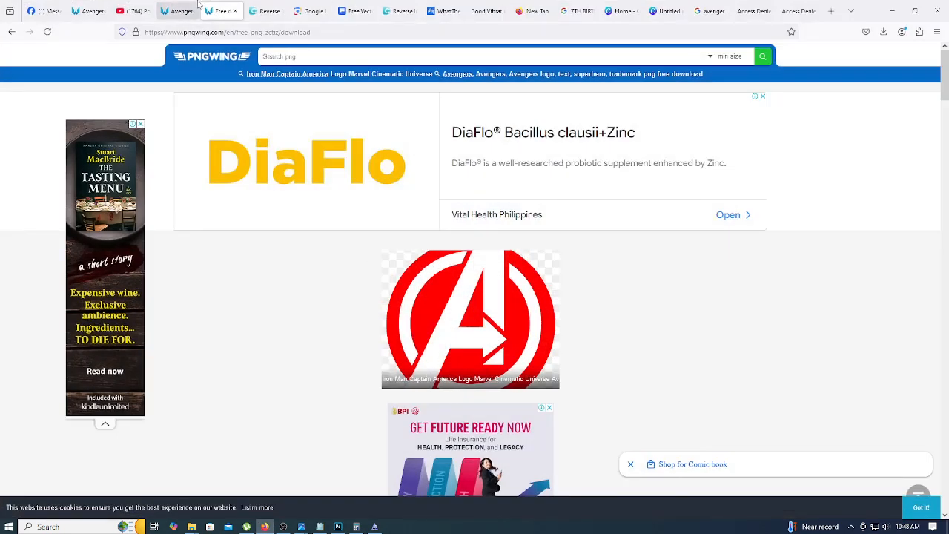
{"action": "left_click", "coordinate": [58, 9]}
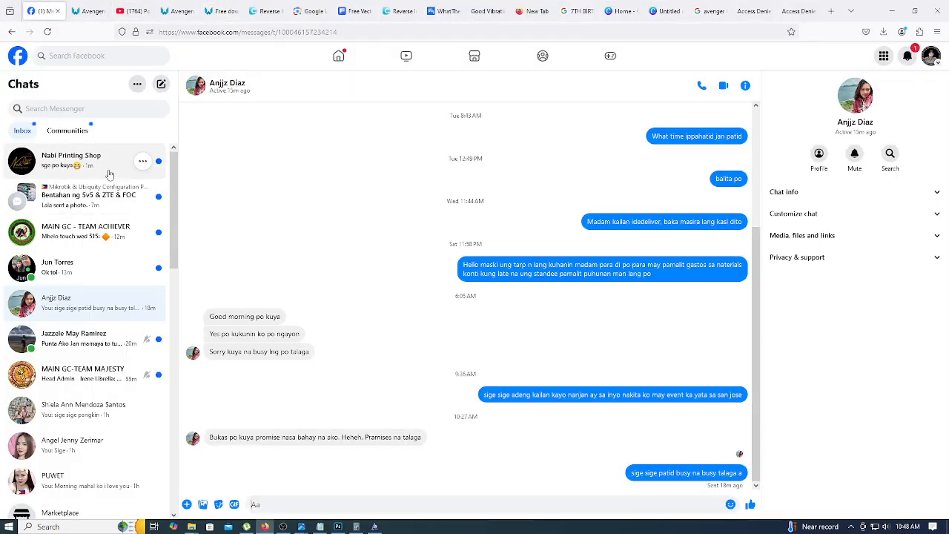
{"action": "left_click", "coordinate": [81, 172]}
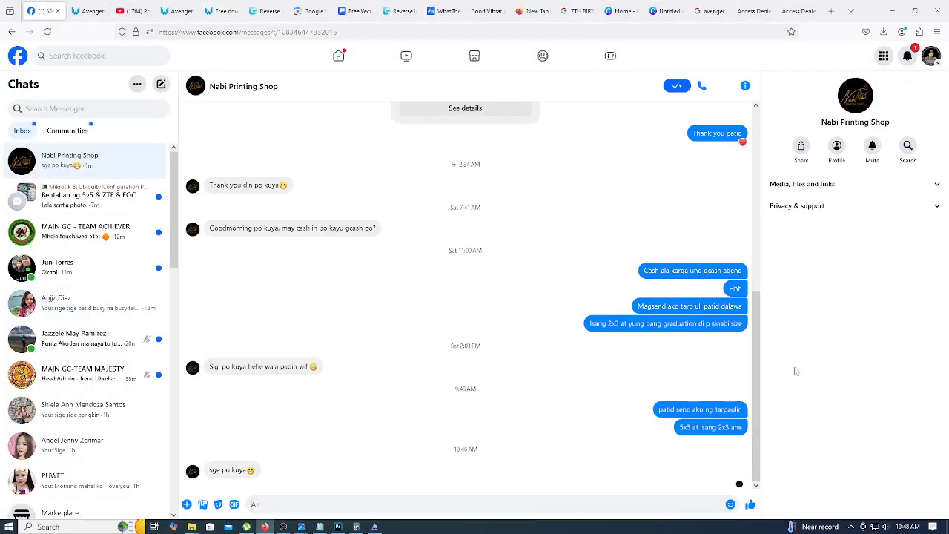
{"action": "left_click", "coordinate": [892, 10]}
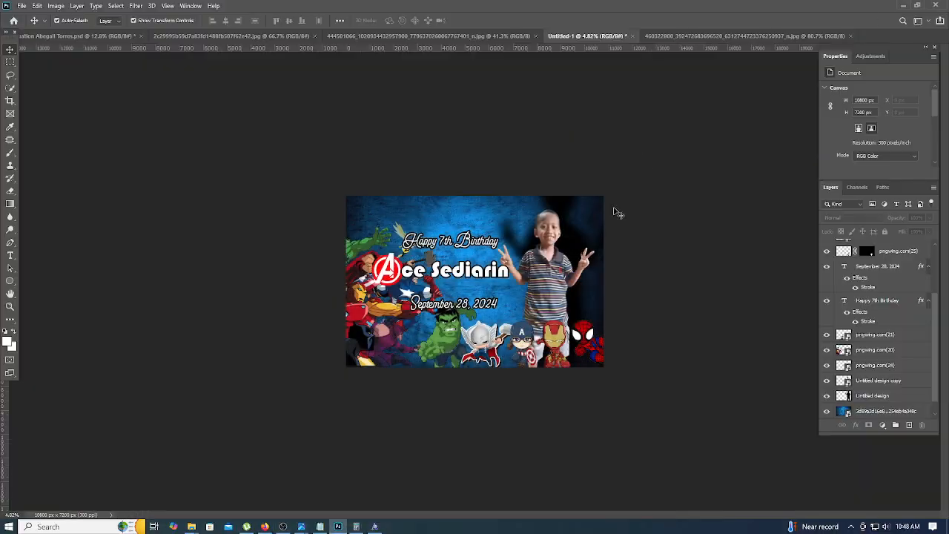
- Move the September 28, 2024 text up beneath the name and shrink it to about 2962 × 761 px
{"action": "scroll", "coordinate": [528, 271], "scroll_direction": "up", "scroll_amount": 3}
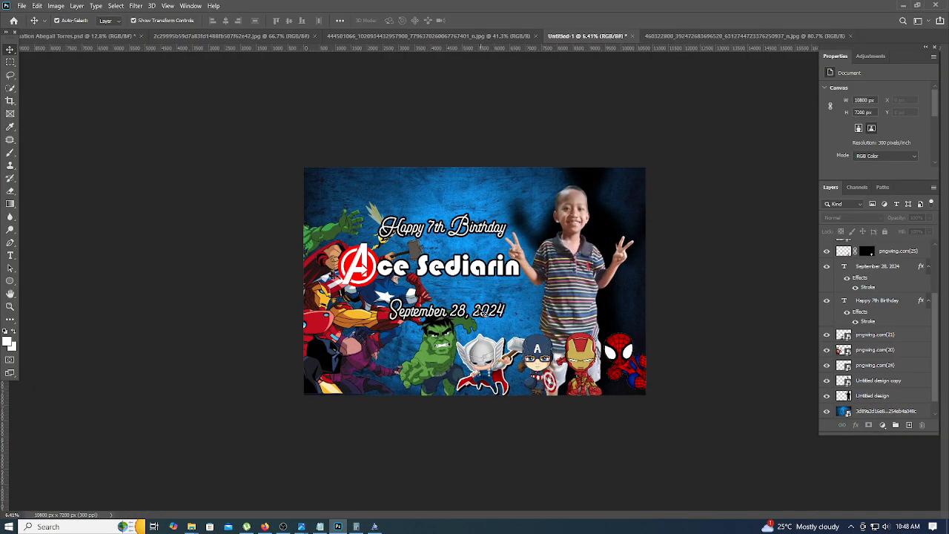
{"action": "mouse_move", "coordinate": [465, 315]}
{"action": "left_mouse_down"}
{"action": "mouse_move", "coordinate": [468, 306]}
{"action": "mouse_move", "coordinate": [453, 306]}
{"action": "left_mouse_up"}
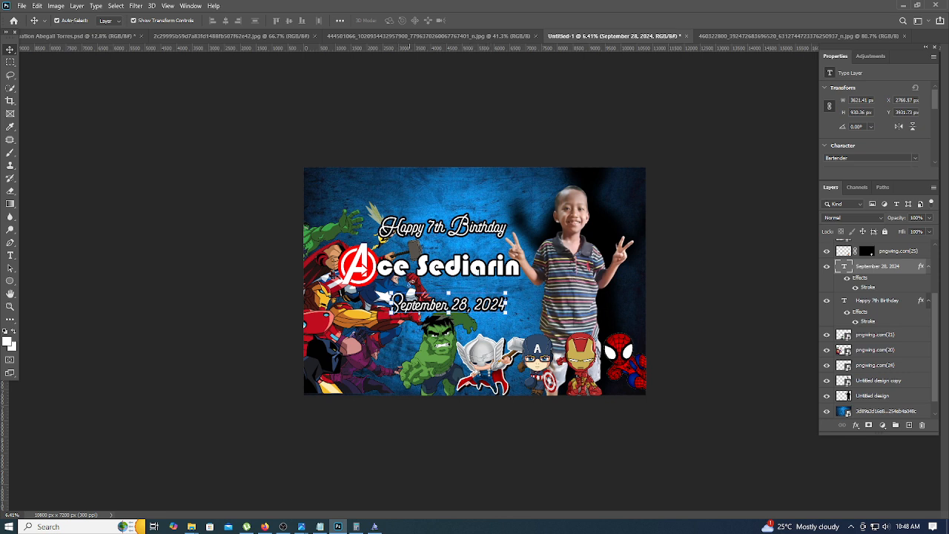
{"action": "left_click", "coordinate": [506, 315]}
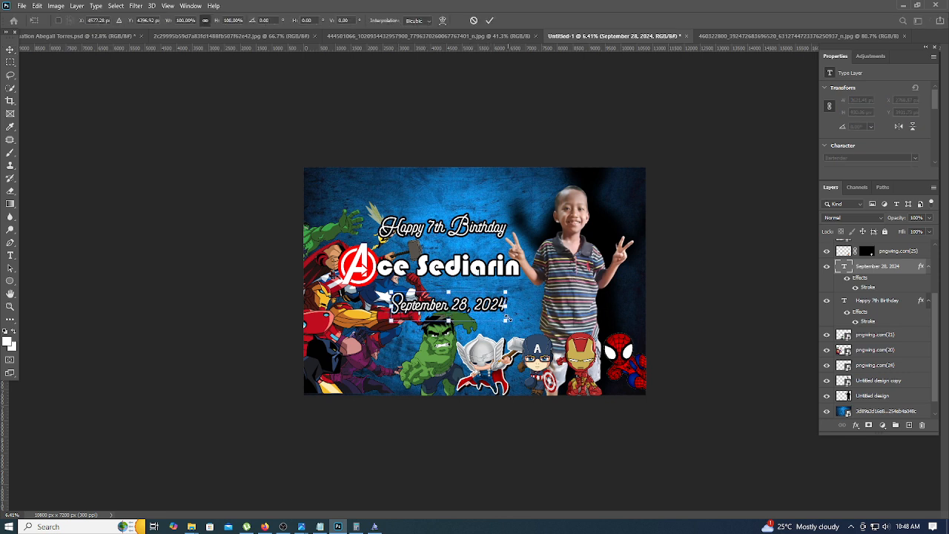
{"action": "left_click_drag", "start_coordinate": [506, 315], "coordinate": [474, 296]}
{"action": "key", "text": "Return"}
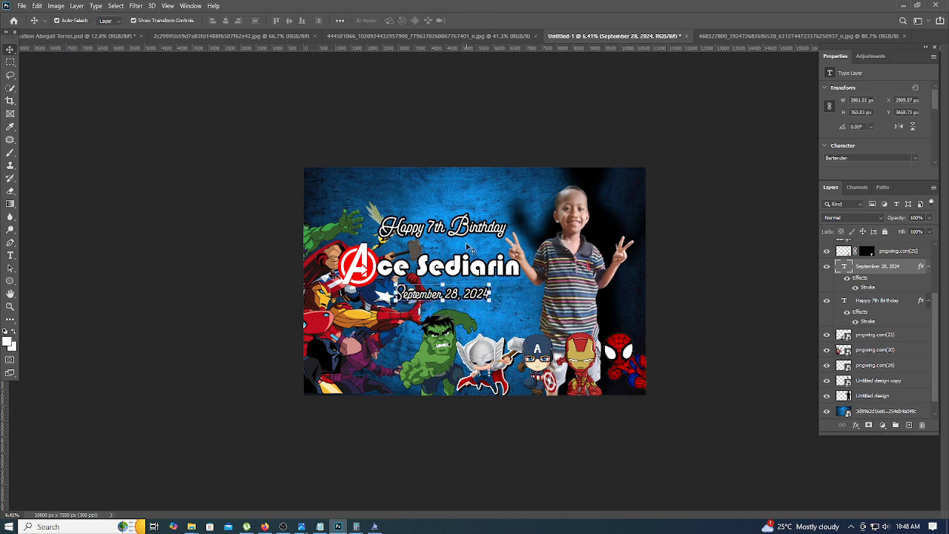
- Enlarge the Happy 7th Birthday text above the name to about 4820 × 1123 px
{"action": "left_click", "coordinate": [463, 226]}
{"action": "key", "text": "ctrl+t"}
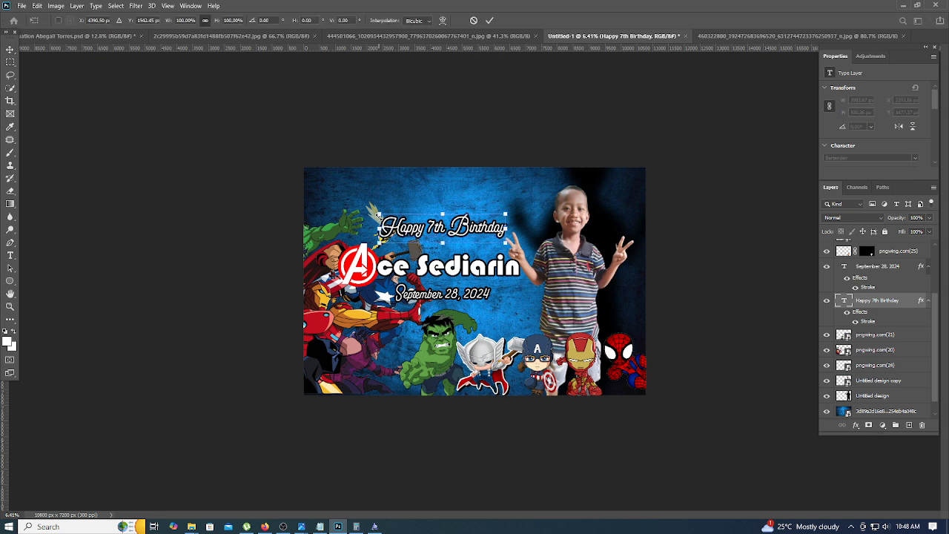
{"action": "left_click_drag", "start_coordinate": [377, 213], "coordinate": [354, 208]}
{"action": "left_click_drag", "start_coordinate": [508, 205], "coordinate": [510, 205]}
{"action": "left_click", "coordinate": [492, 23]}
{"action": "left_click", "coordinate": [517, 108]}
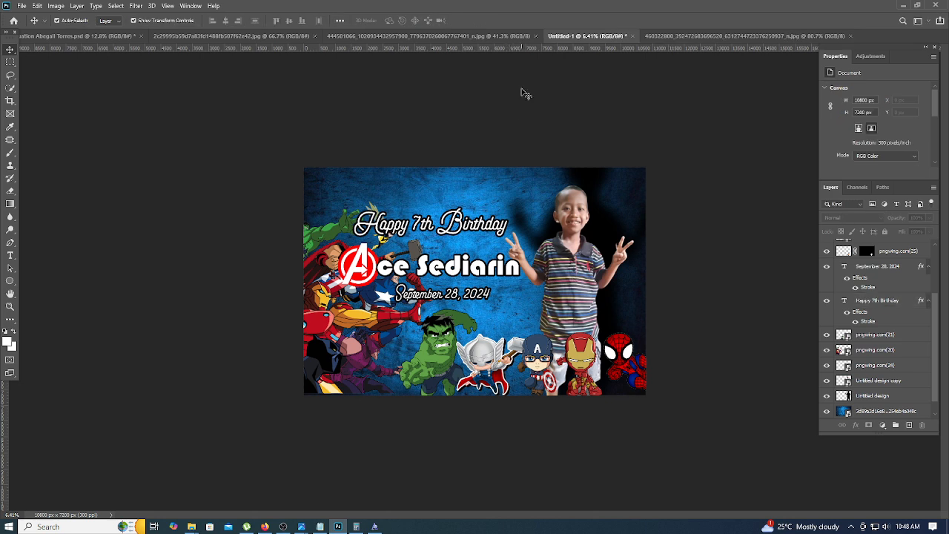
- Move the date text closer under the name, to X about 2638 px and Y about 3507 px
{"action": "left_click", "coordinate": [464, 297]}
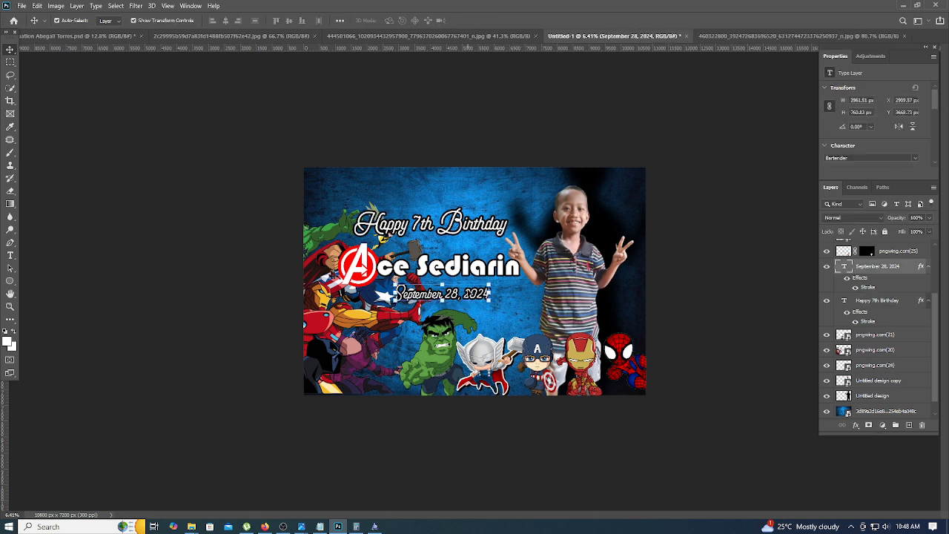
{"action": "mouse_move", "coordinate": [468, 294]}
{"action": "left_mouse_down"}
{"action": "mouse_move", "coordinate": [458, 293]}
{"action": "mouse_move", "coordinate": [468, 290]}
{"action": "left_mouse_up"}
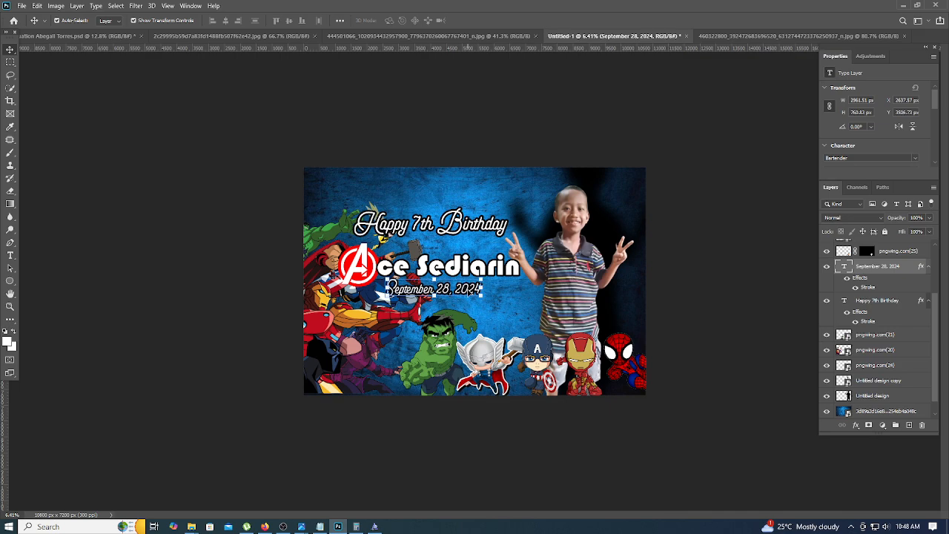
{"action": "left_click", "coordinate": [733, 177]}
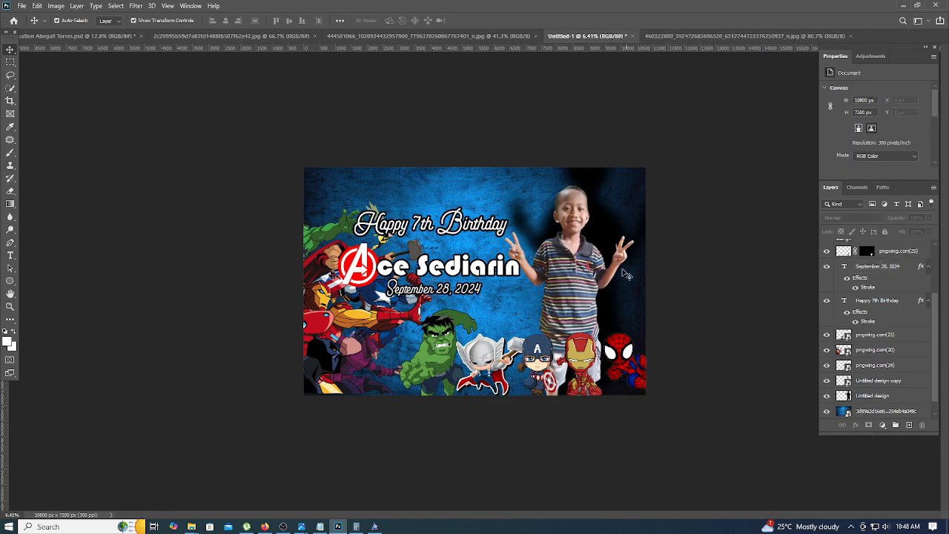
{"action": "scroll", "coordinate": [635, 217], "scroll_direction": "up", "scroll_amount": 3}
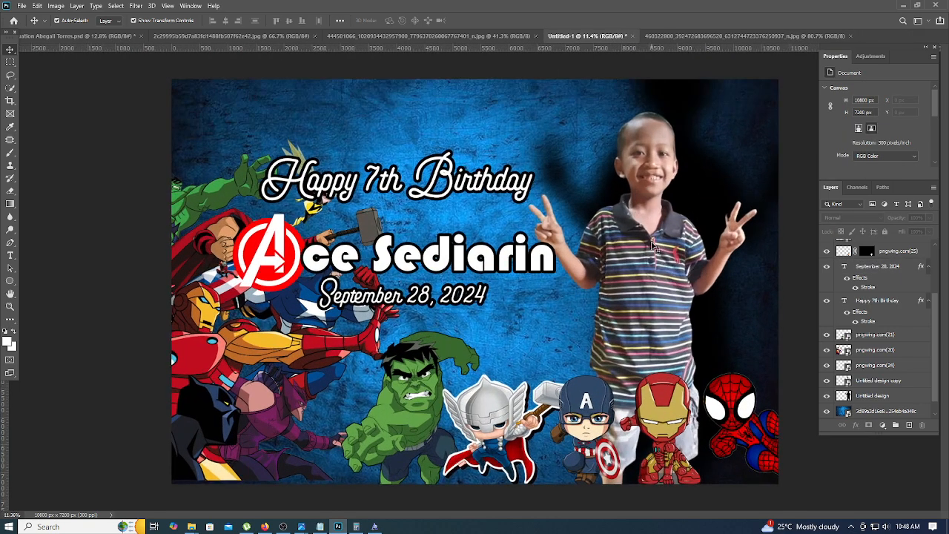
{"action": "left_click", "coordinate": [649, 241]}
{"action": "scroll", "coordinate": [645, 220], "scroll_direction": "up", "scroll_amount": 3}
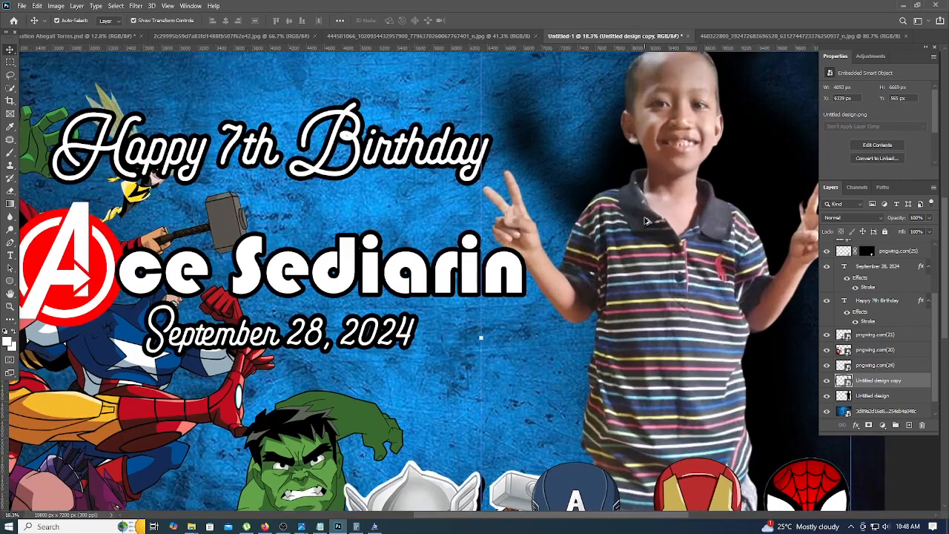
{"action": "scroll", "coordinate": [645, 222], "scroll_direction": "down", "scroll_amount": 2}
{"action": "scroll", "coordinate": [645, 226], "scroll_direction": "down", "scroll_amount": 1}
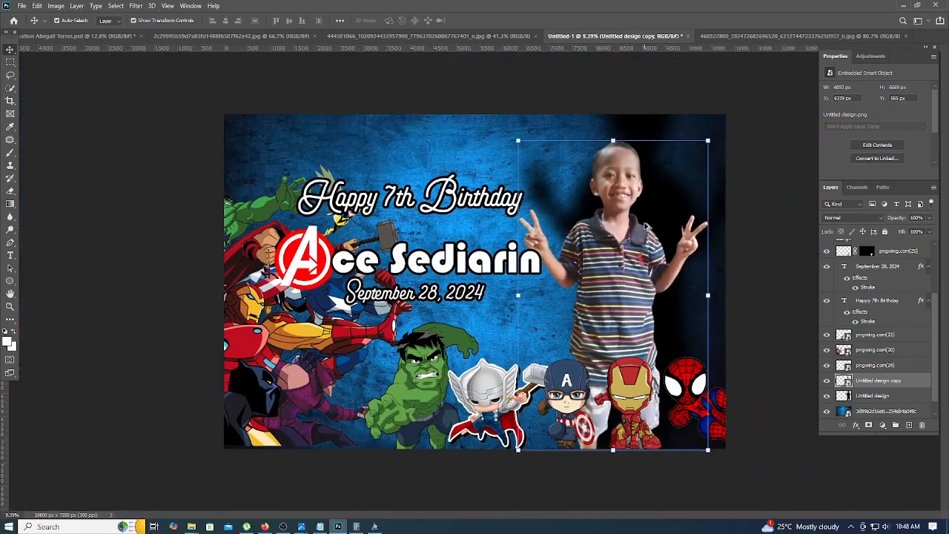
{"action": "left_click", "coordinate": [746, 335]}
- Nudge the chibi Thor figure 50 px down and 140 px right, to X 4956 px and Y 5308 px
{"action": "left_click", "coordinate": [504, 424]}
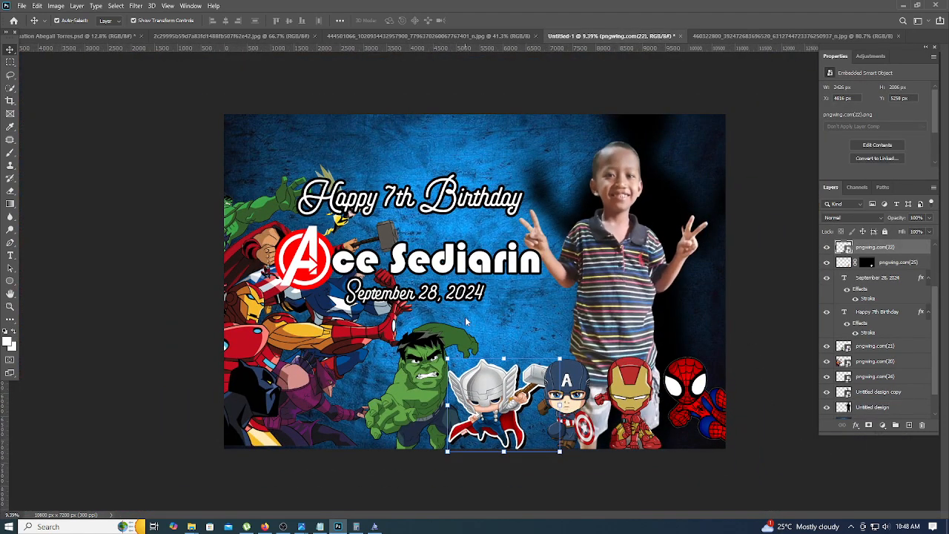
{"action": "key", "text": "shift+Down"}
{"action": "key", "text": "shift+Down"}
{"action": "key", "text": "shift+Down"}
{"action": "key", "text": "shift+Down"}
{"action": "key", "text": "shift+Down"}
{"action": "key", "text": "shift+Right"}
{"action": "key", "text": "shift+Right"}
{"action": "key", "text": "shift+Right"}
{"action": "key", "text": "shift+Right"}
{"action": "key", "text": "shift+Right"}
{"action": "key", "text": "shift+Right"}
{"action": "key", "text": "shift+Right"}
{"action": "key", "text": "shift+Right"}
{"action": "key", "text": "shift+Right"}
{"action": "key", "text": "shift+Right"}
{"action": "key", "text": "shift+Right"}
{"action": "key", "text": "shift+Right"}
{"action": "key", "text": "shift+Right"}
{"action": "key", "text": "shift+Right"}
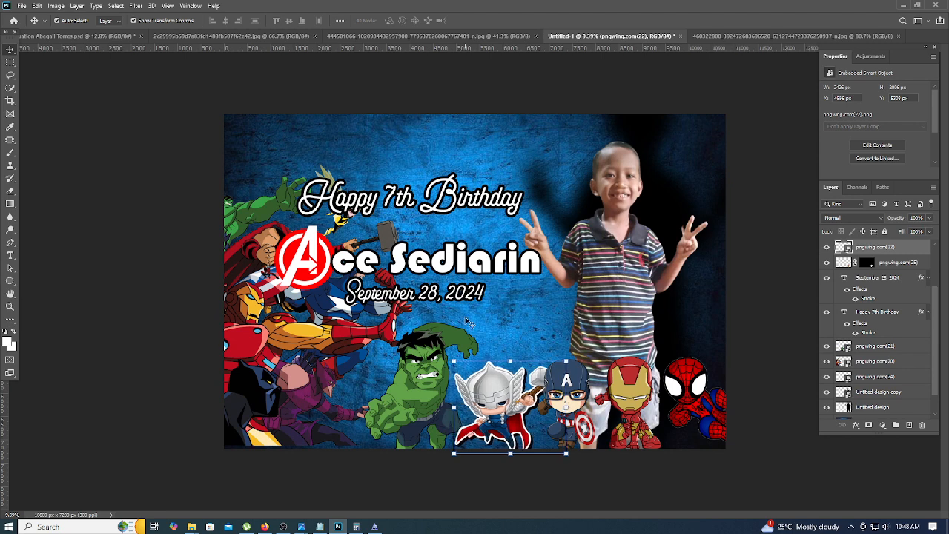
- Add a new empty layer directly above the blue textured background image and switch to the Brush tool
{"action": "left_click", "coordinate": [423, 421]}
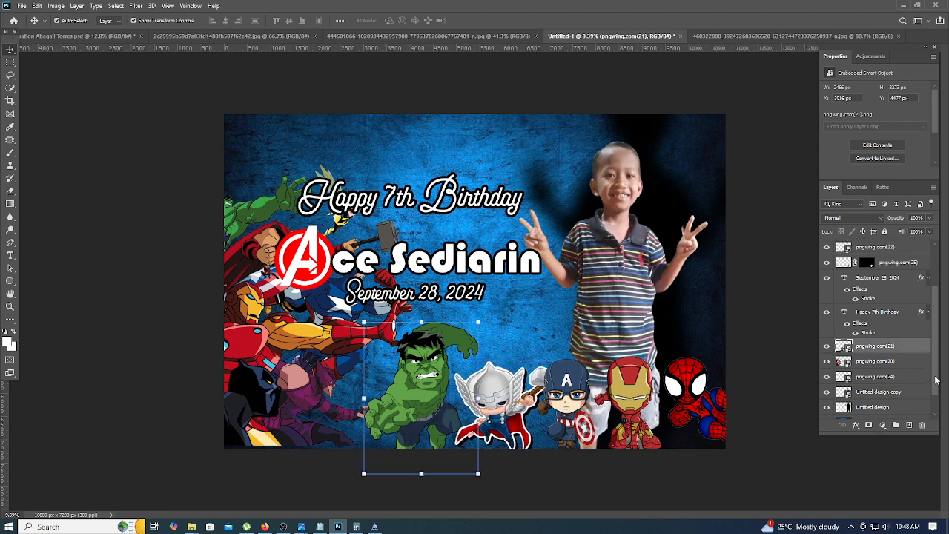
{"action": "left_click_drag", "start_coordinate": [935, 379], "coordinate": [933, 407]}
{"action": "left_click", "coordinate": [901, 397]}
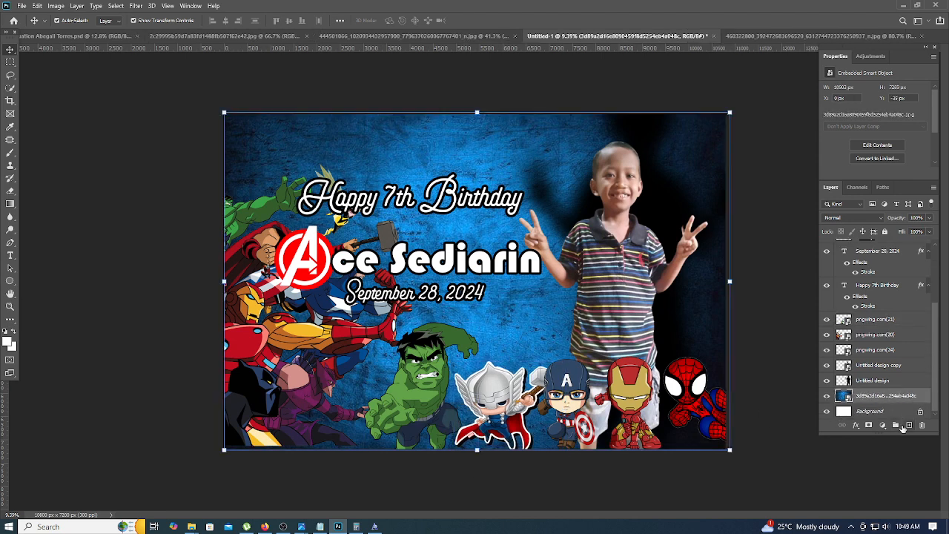
{"action": "left_click", "coordinate": [906, 428]}
{"action": "key", "text": "b"}
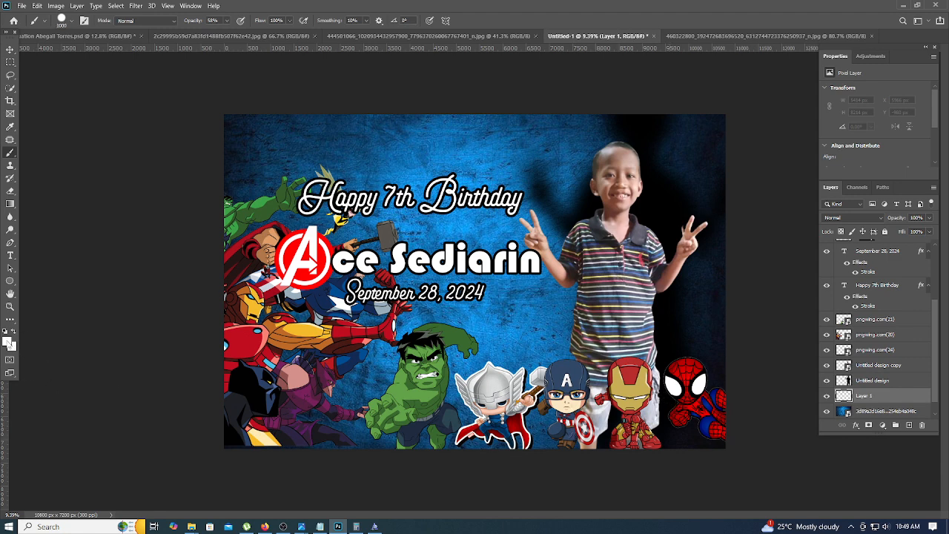
- Set the foreground color to black and choose the soft round brush tip with 0% hardness
{"action": "left_click", "coordinate": [9, 343]}
{"action": "left_click", "coordinate": [192, 202]}
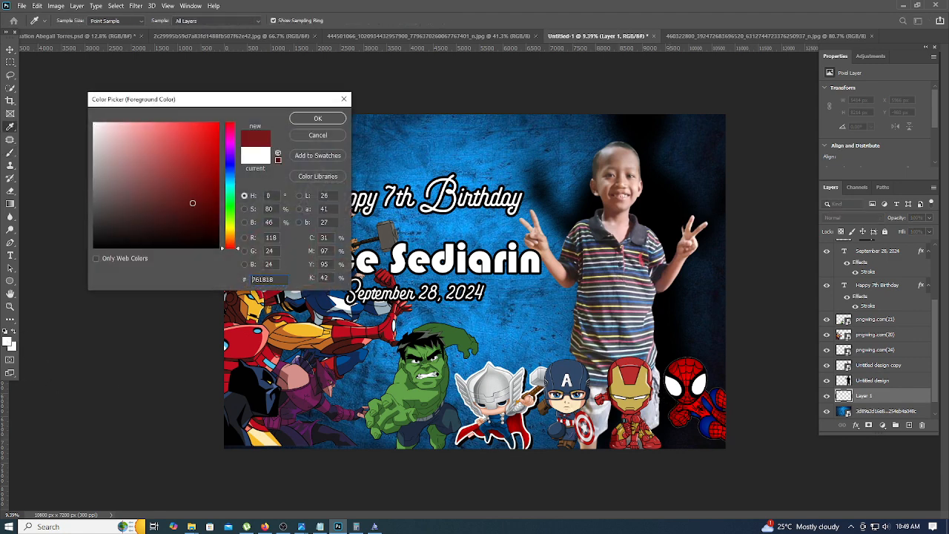
{"action": "left_click", "coordinate": [317, 119]}
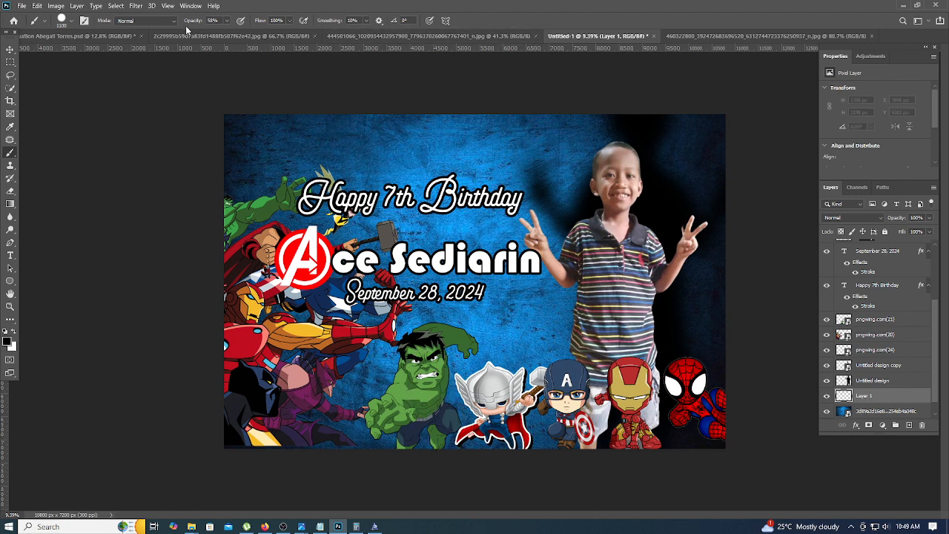
{"action": "left_click", "coordinate": [85, 21]}
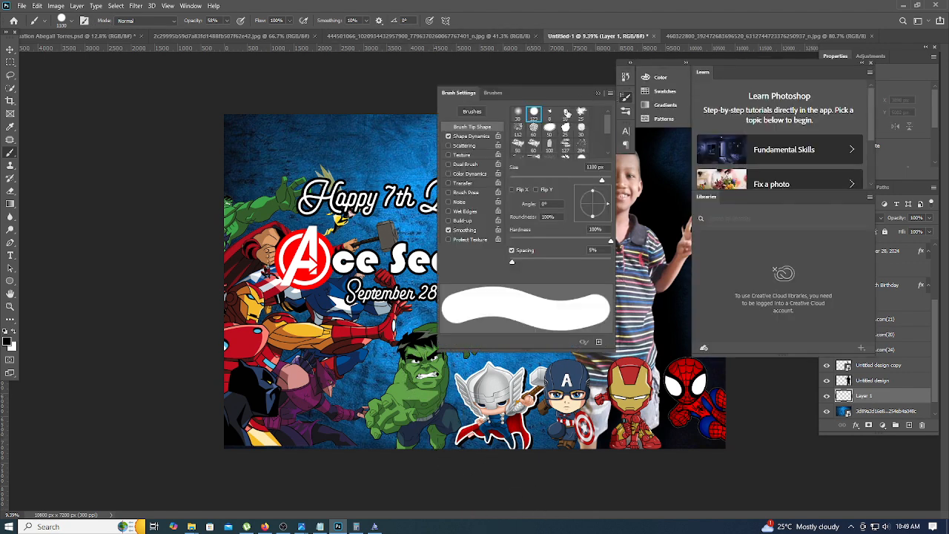
{"action": "left_click", "coordinate": [518, 113]}
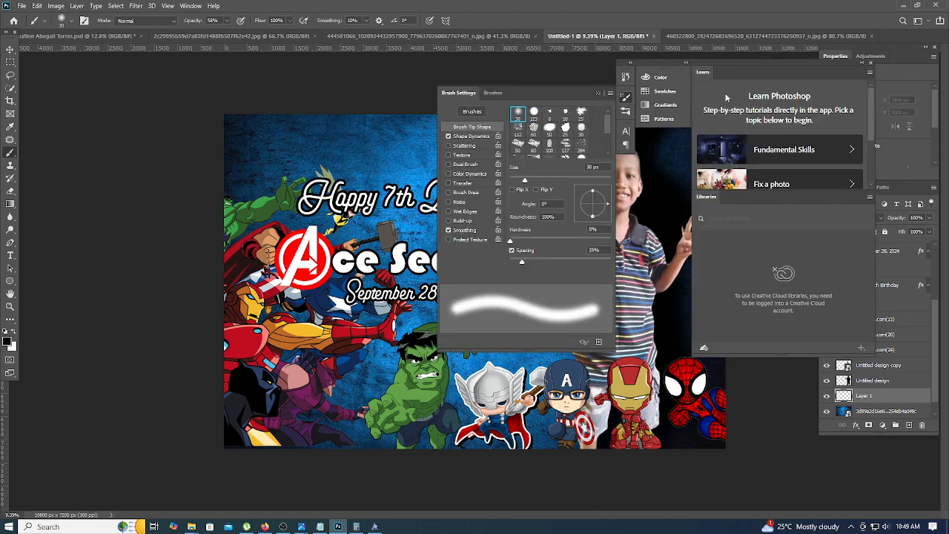
{"action": "left_click", "coordinate": [871, 63]}
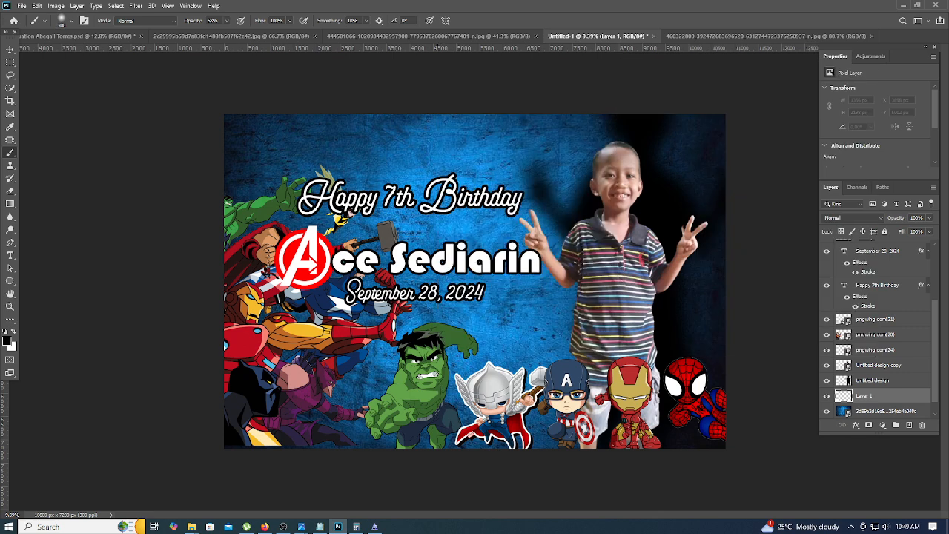
- Paint soft black shadows on the new layer behind the row of superheroes along the banner's lower edge
{"action": "mouse_move", "coordinate": [436, 373]}
{"action": "left_mouse_down"}
{"action": "mouse_move", "coordinate": [432, 358]}
{"action": "mouse_move", "coordinate": [450, 453]}
{"action": "left_mouse_up"}
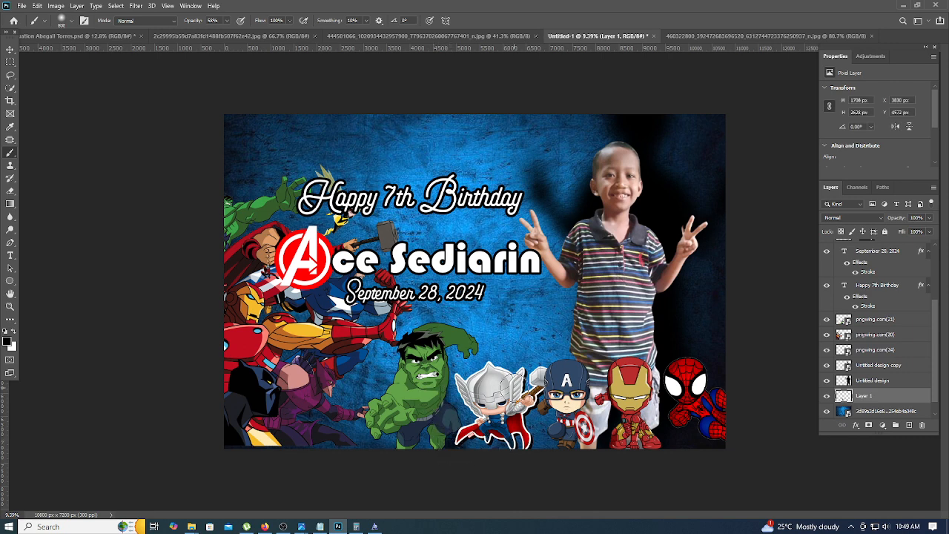
{"action": "left_click_drag", "start_coordinate": [509, 391], "coordinate": [537, 454]}
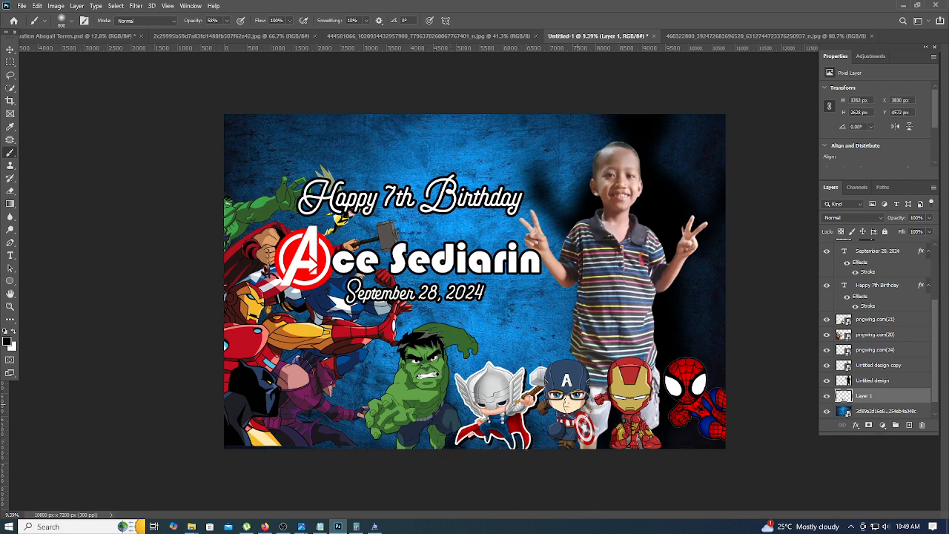
{"action": "mouse_move", "coordinate": [577, 404]}
{"action": "left_mouse_down"}
{"action": "mouse_move", "coordinate": [580, 428]}
{"action": "mouse_move", "coordinate": [626, 447]}
{"action": "left_mouse_up"}
{"action": "left_click", "coordinate": [11, 49]}
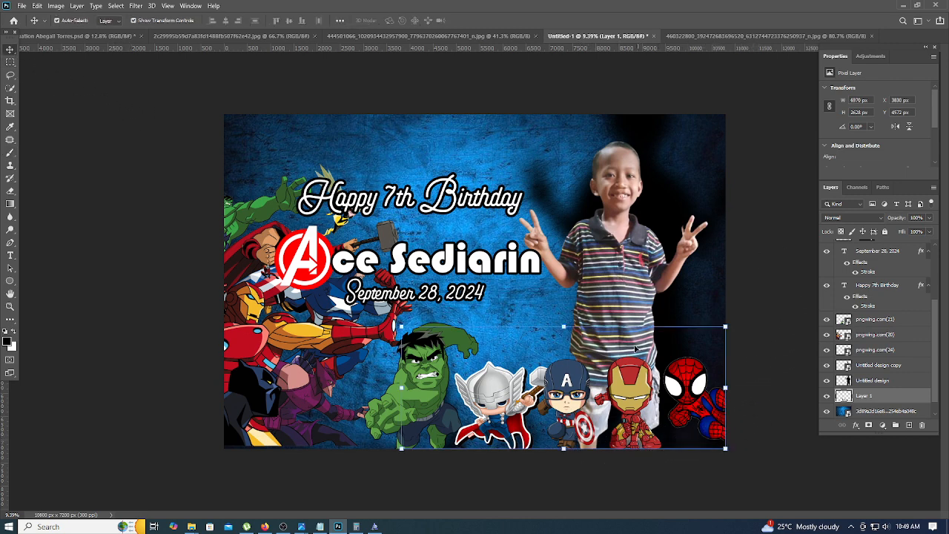
- Brighten the boy's photo with a Curves adjustment, raising the RGB curve from input 154 to output 167
{"action": "left_click", "coordinate": [619, 295]}
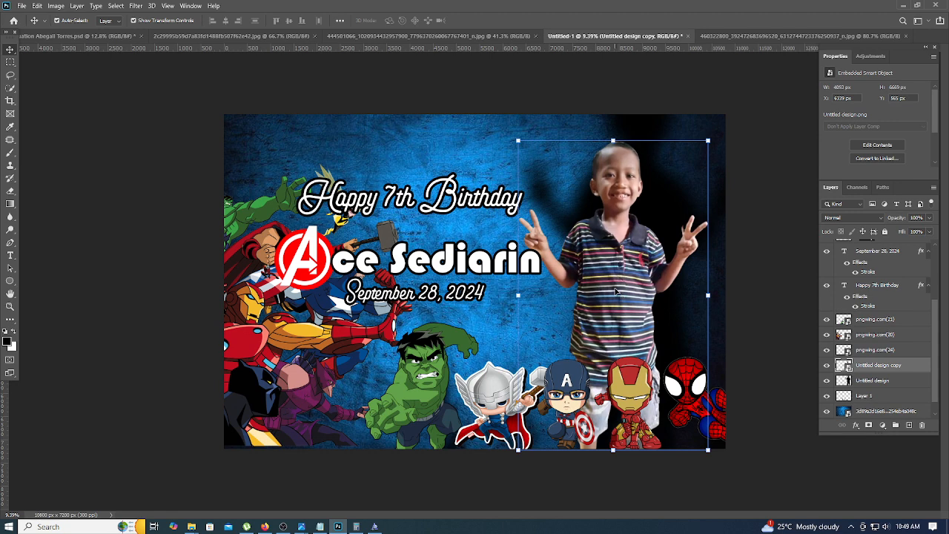
{"action": "scroll", "coordinate": [618, 295], "scroll_direction": "down", "scroll_amount": 1}
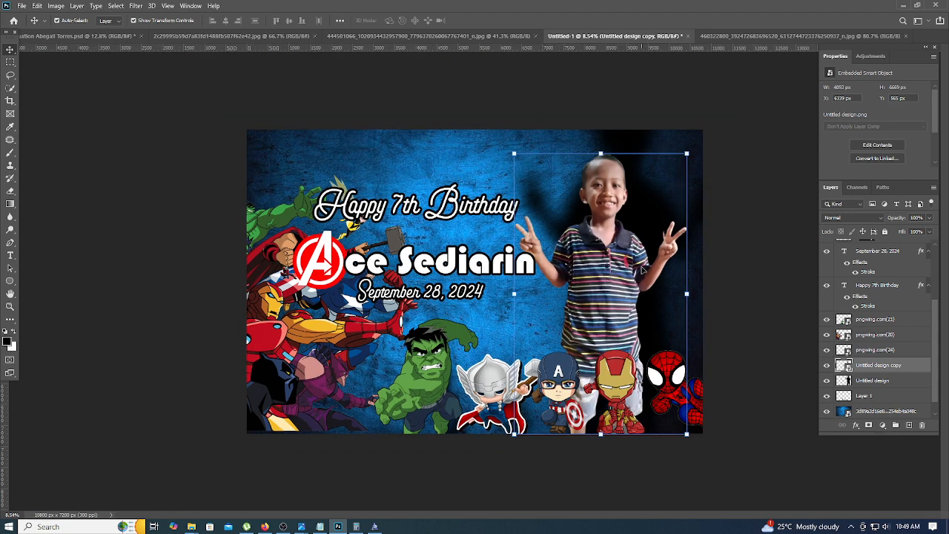
{"action": "key", "text": "ctrl+m"}
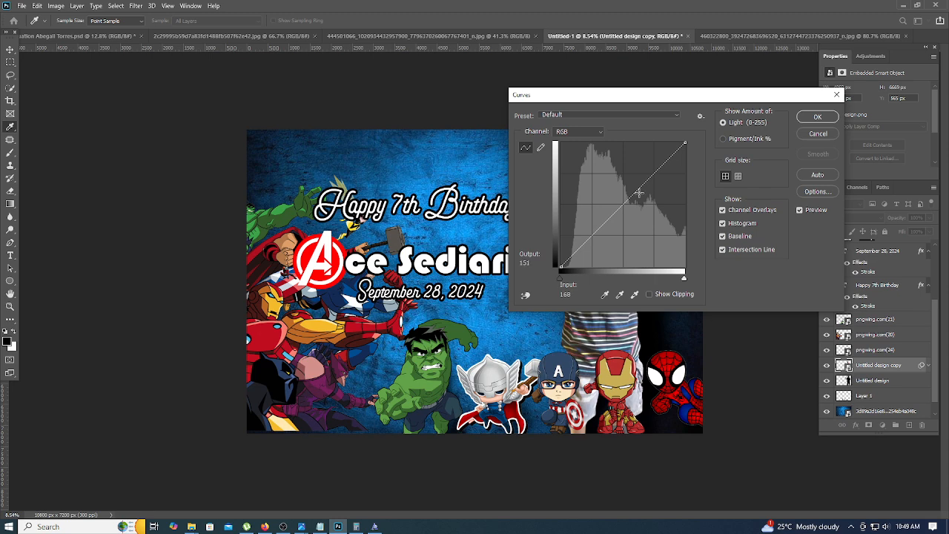
{"action": "left_click", "coordinate": [635, 192]}
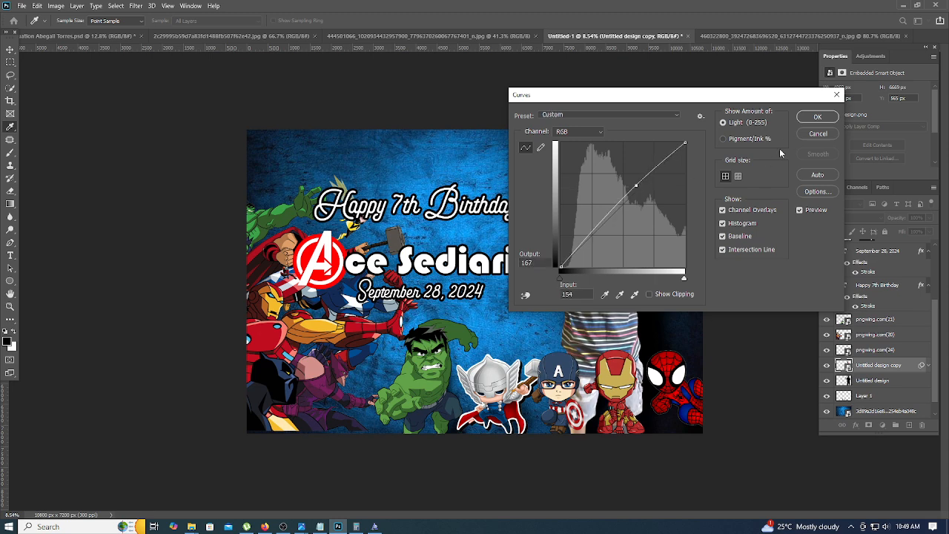
{"action": "left_click", "coordinate": [815, 116]}
- Reposition the large Avengers group image to X about -143 px, and shift the Avengers logo and name text down and right
{"action": "left_click_drag", "start_coordinate": [267, 352], "coordinate": [301, 337]}
{"action": "left_click", "coordinate": [319, 261]}
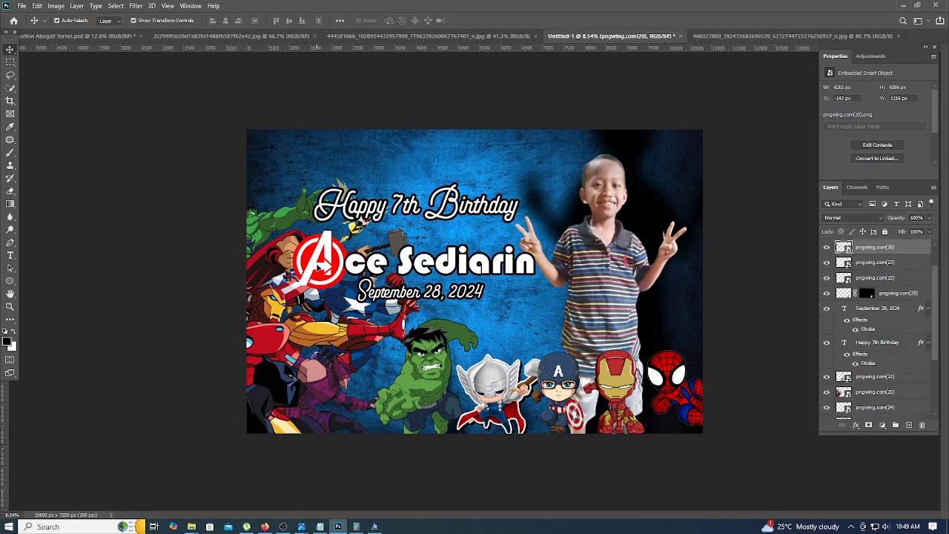
{"action": "left_click_drag", "start_coordinate": [319, 267], "coordinate": [329, 285]}
{"action": "left_click_drag", "start_coordinate": [406, 266], "coordinate": [444, 278]}
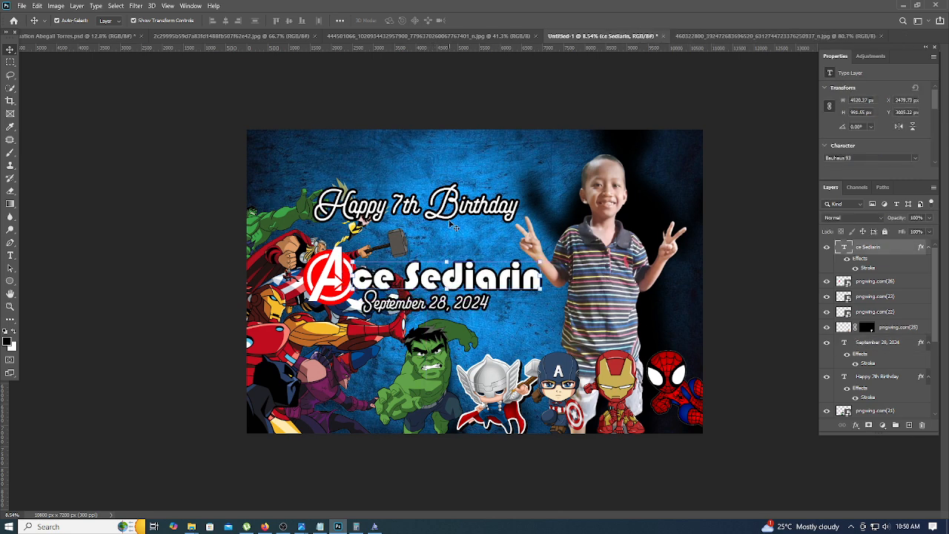
- Lower the Happy 7th Birthday text to Y about 1718 px and respace the date, name text and Avengers logo below it
{"action": "left_click_drag", "start_coordinate": [448, 212], "coordinate": [449, 230]}
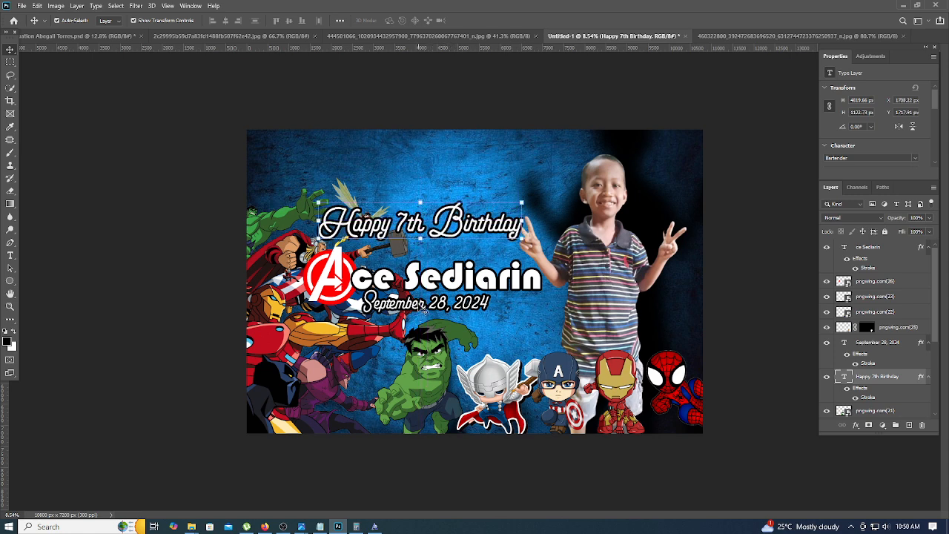
{"action": "left_click_drag", "start_coordinate": [421, 305], "coordinate": [377, 280]}
{"action": "left_click", "coordinate": [741, 279]}
{"action": "left_click", "coordinate": [333, 280]}
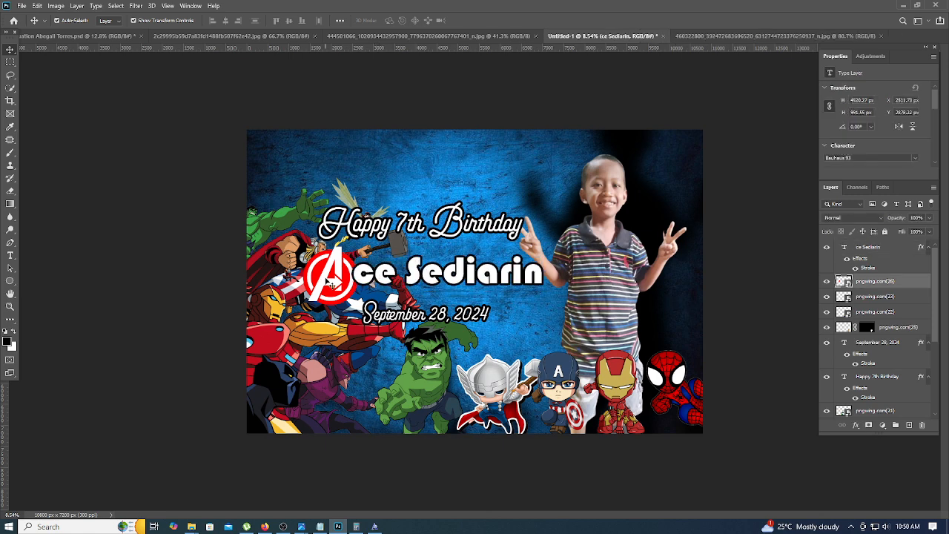
- Scale the Happy 7th Birthday text down to about 94%, pulling in its start and keeping its far end in place
{"action": "left_click", "coordinate": [437, 231]}
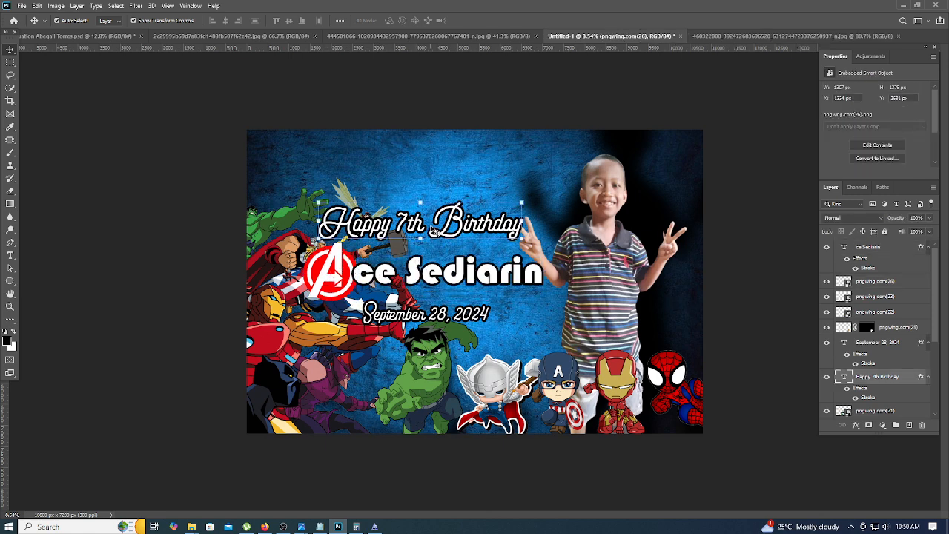
{"action": "key", "text": "ctrl+t"}
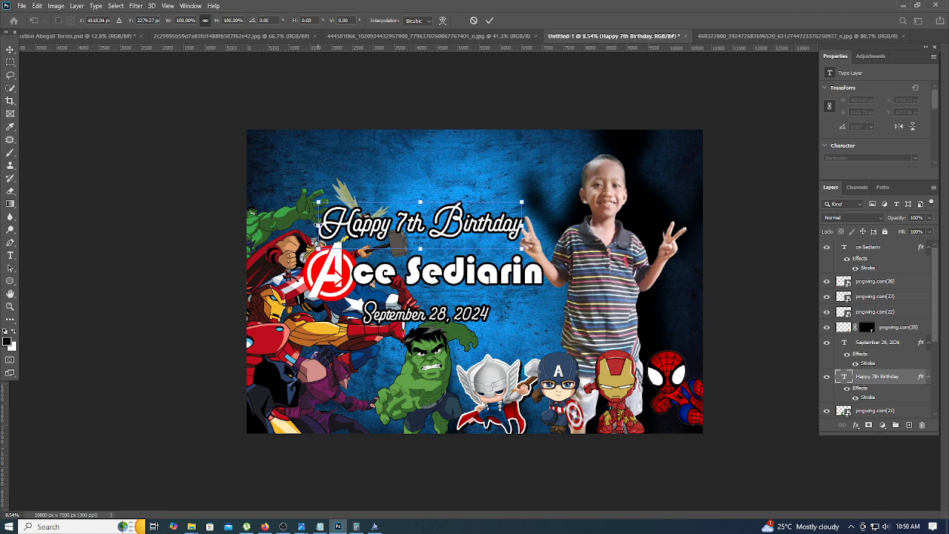
{"action": "left_click_drag", "start_coordinate": [317, 246], "coordinate": [345, 248]}
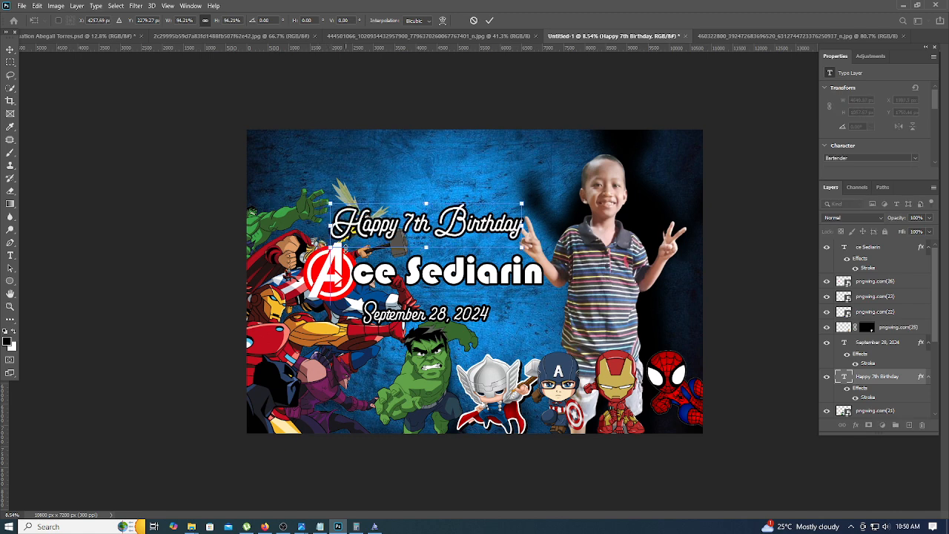
{"action": "left_click", "coordinate": [489, 20]}
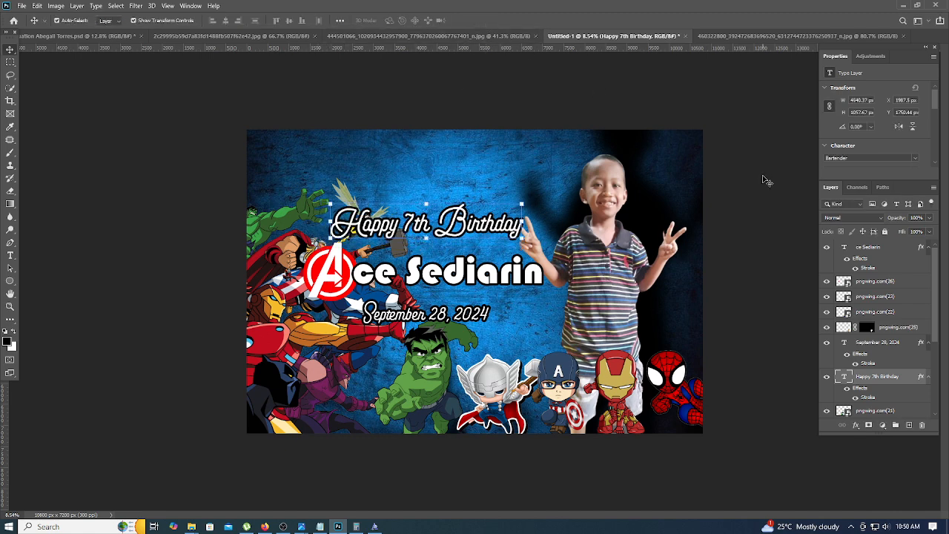
{"action": "left_click", "coordinate": [764, 178]}
- Nudge the September 28, 2024 text down to Y about 4066 px
{"action": "left_click", "coordinate": [504, 236]}
{"action": "left_click", "coordinate": [408, 320]}
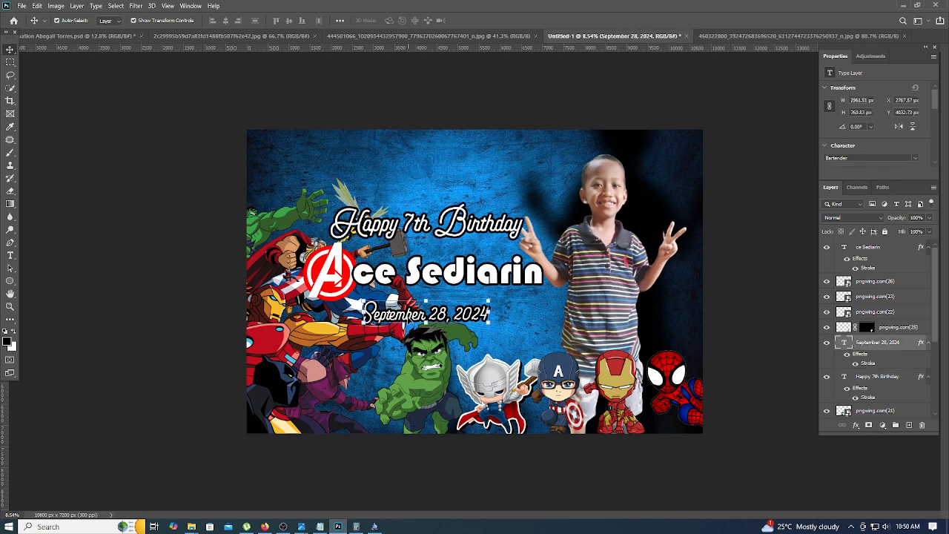
{"action": "key", "text": "Down"}
{"action": "key", "text": "Down"}
{"action": "key", "text": "Down"}
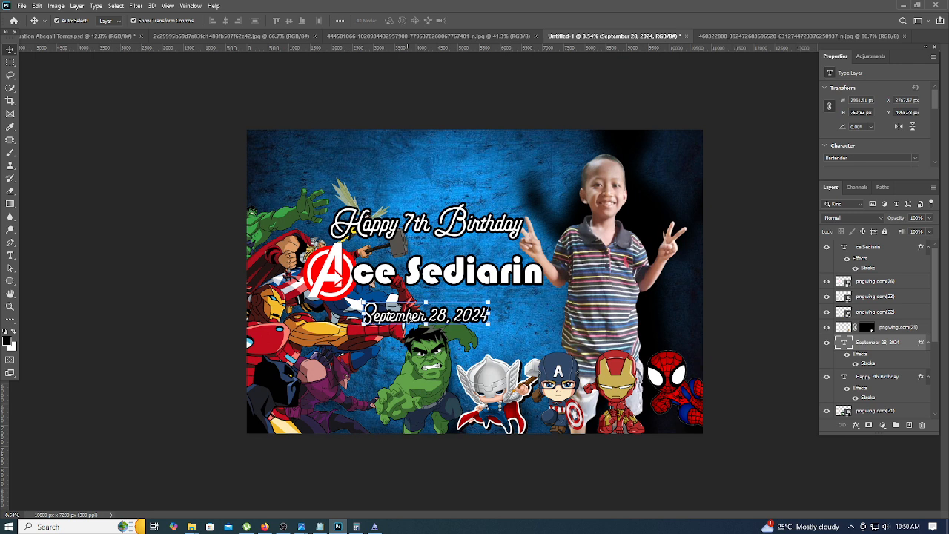
{"action": "left_click", "coordinate": [741, 286]}
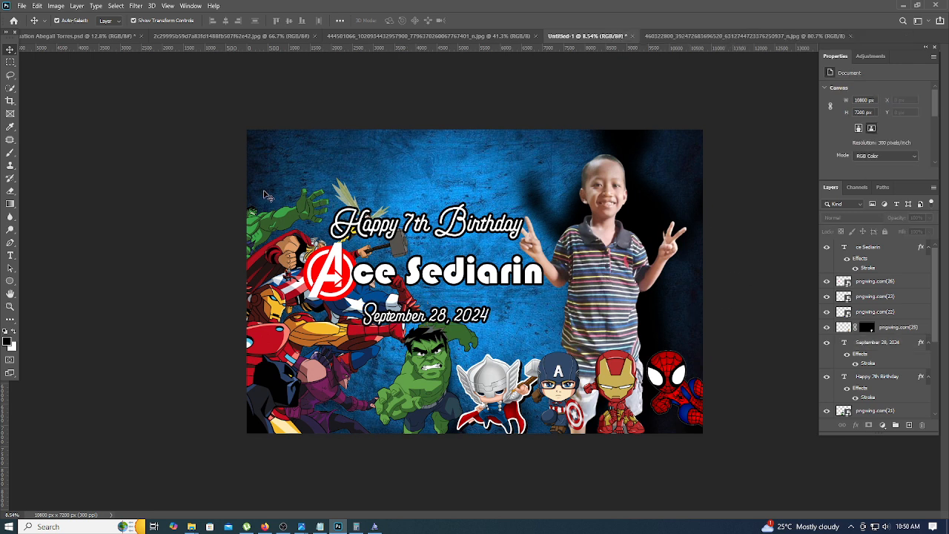
- Switch to the browser, browse the PNGWing Avengers logo results and open the Marvel Avengers Academy logo page
{"action": "left_click", "coordinate": [266, 526]}
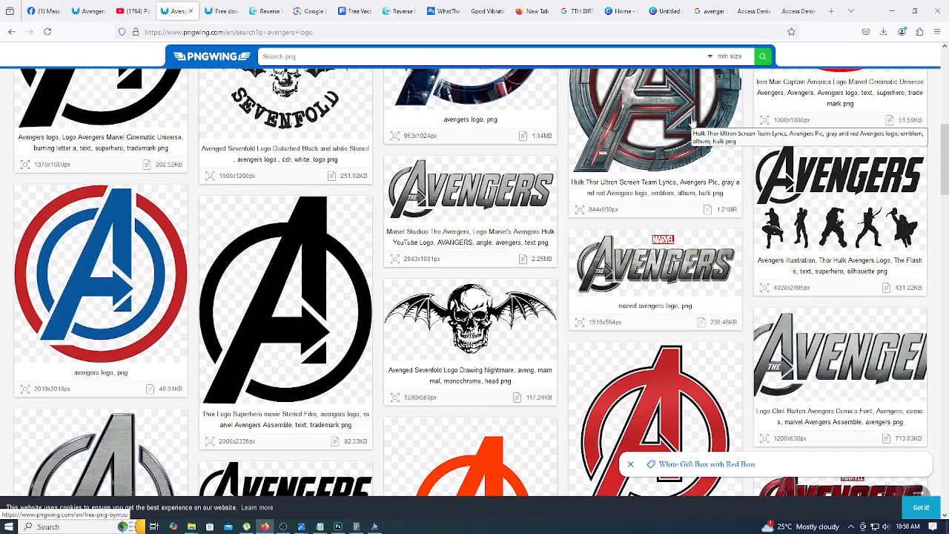
{"action": "scroll", "coordinate": [686, 128], "scroll_direction": "down", "scroll_amount": 3}
{"action": "scroll", "coordinate": [690, 123], "scroll_direction": "down", "scroll_amount": 3}
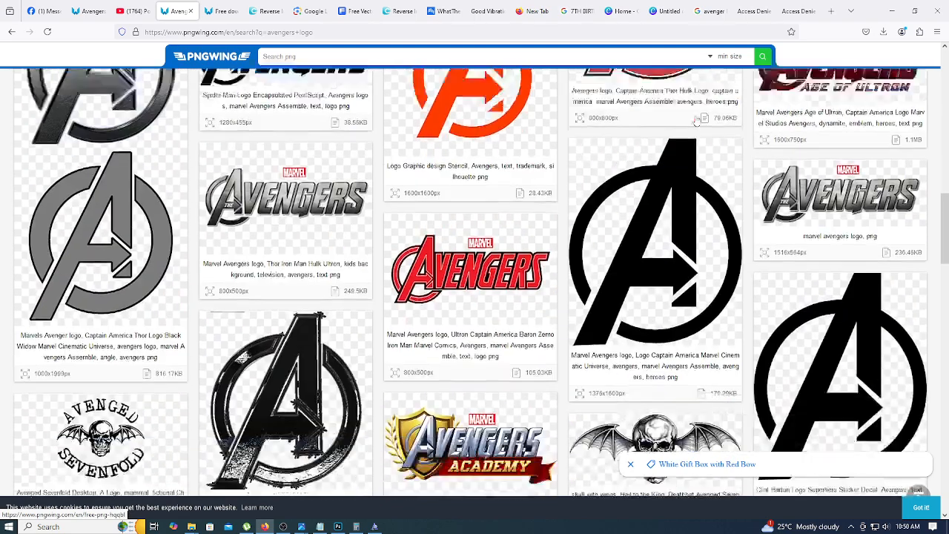
{"action": "left_click", "coordinate": [517, 406]}
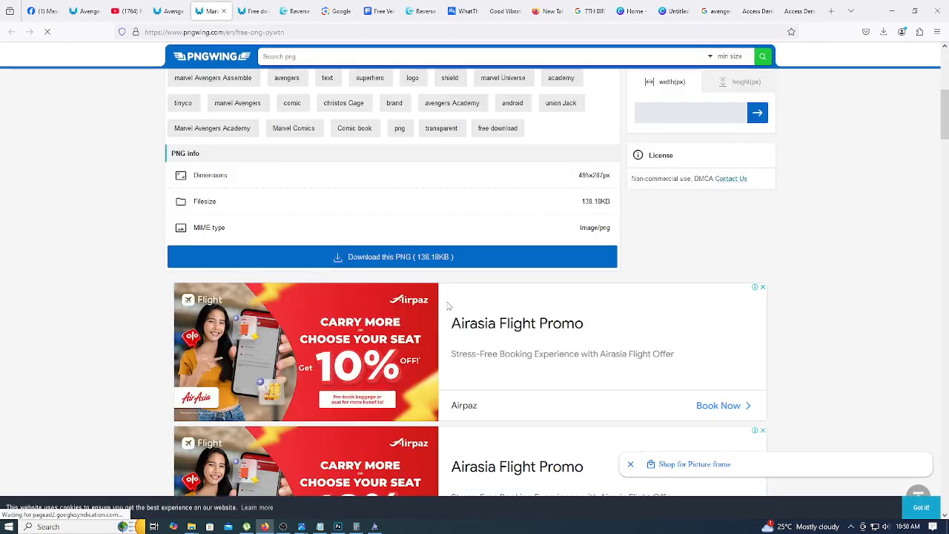
{"action": "scroll", "coordinate": [460, 304], "scroll_direction": "down", "scroll_amount": 8}
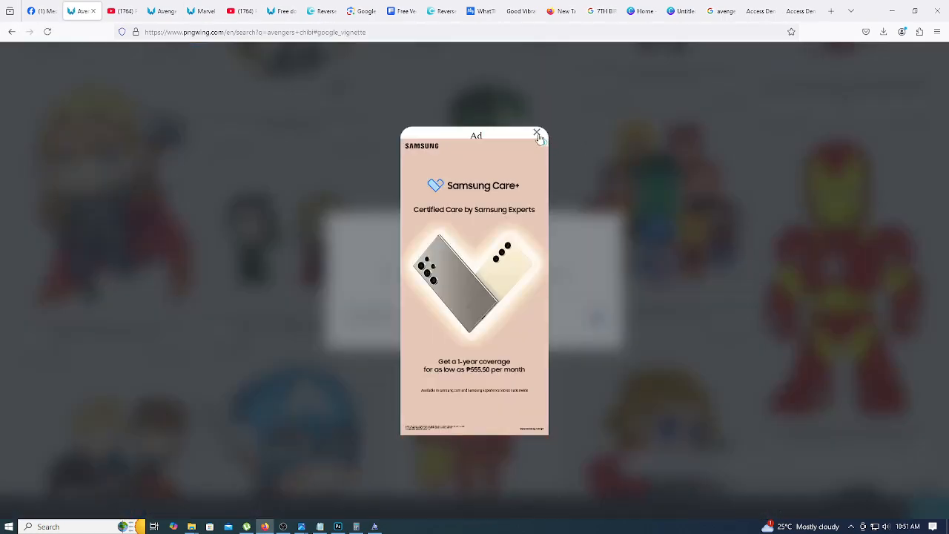
- Dismiss the Samsung ad on PNGWing and start the short ad that unlocks site-wide access for 24 hours
{"action": "left_click", "coordinate": [537, 134]}
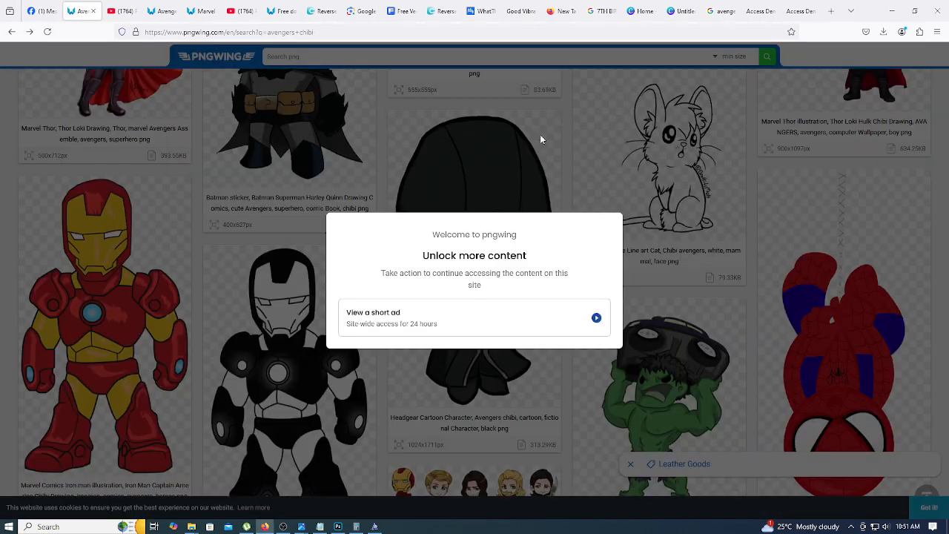
{"action": "left_click", "coordinate": [596, 319]}
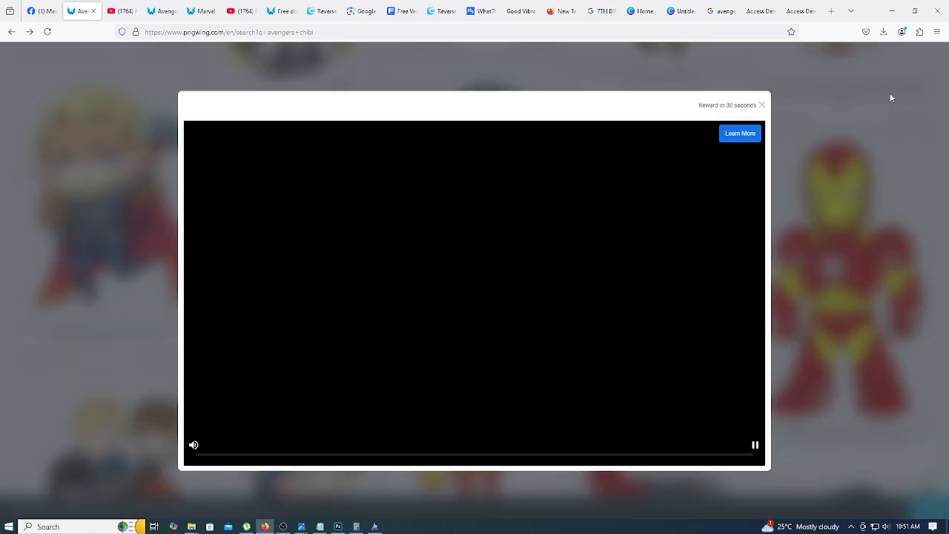
- Open the silver 800x500px Marvel Avengers logo from the PNGWing Avengers logo results and download its PNG
{"action": "left_click", "coordinate": [161, 11]}
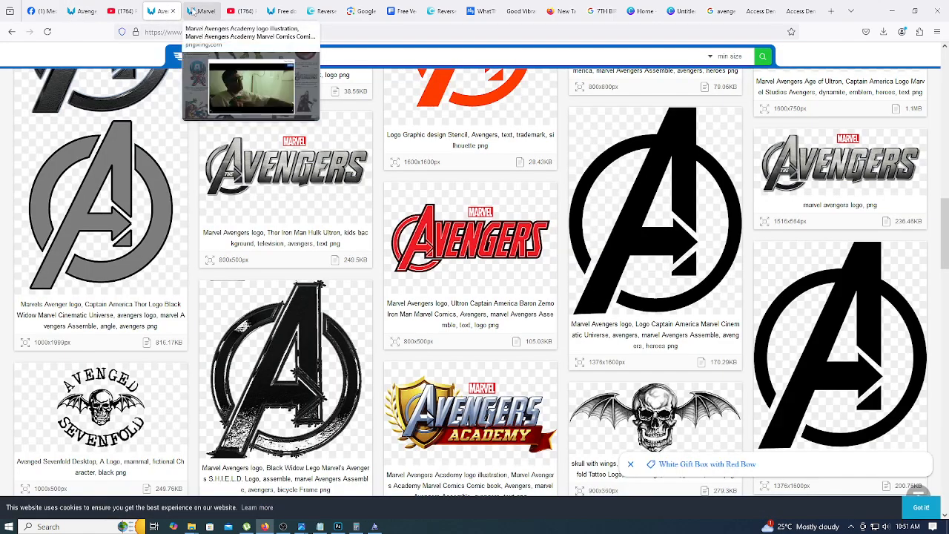
{"action": "scroll", "coordinate": [478, 241], "scroll_direction": "down", "scroll_amount": 2}
{"action": "scroll", "coordinate": [371, 208], "scroll_direction": "up", "scroll_amount": 2}
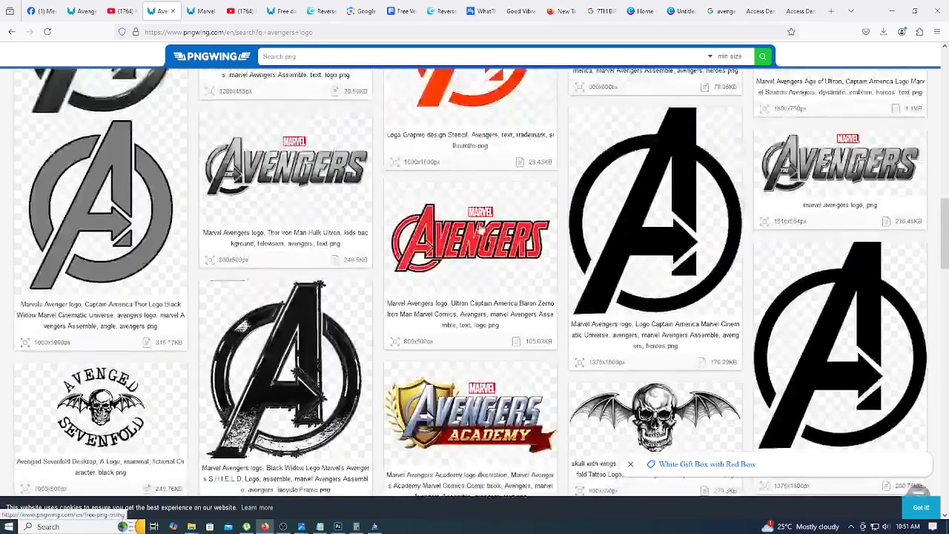
{"action": "left_click", "coordinate": [295, 167]}
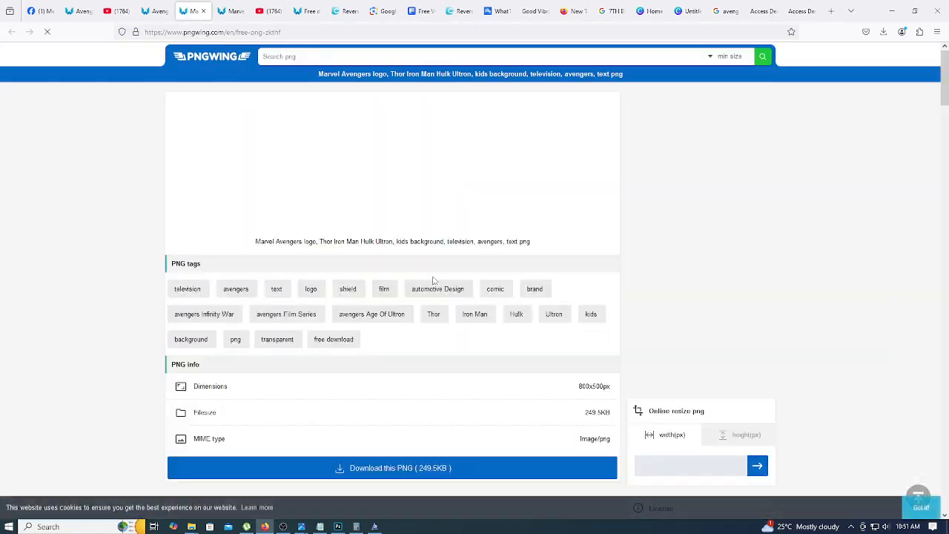
{"action": "scroll", "coordinate": [439, 272], "scroll_direction": "down", "scroll_amount": 6}
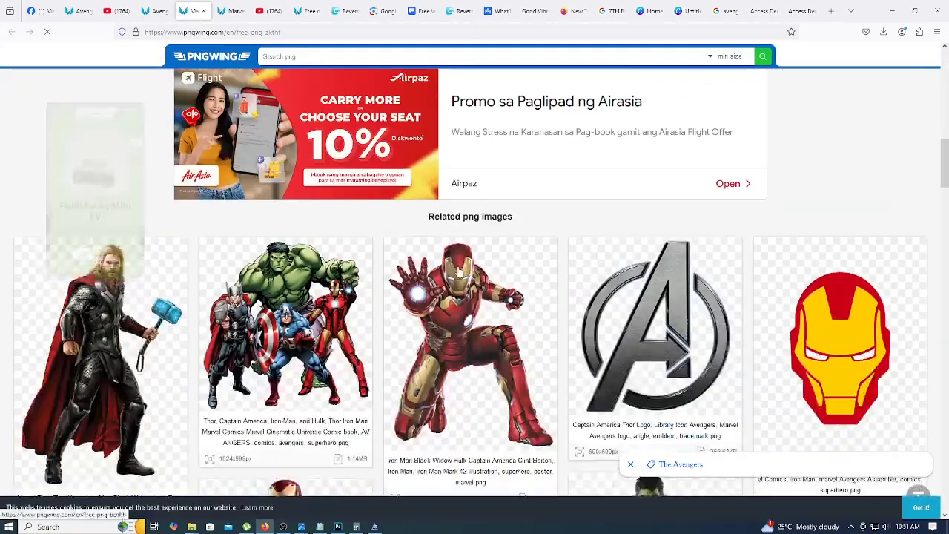
{"action": "scroll", "coordinate": [434, 241], "scroll_direction": "up", "scroll_amount": 2}
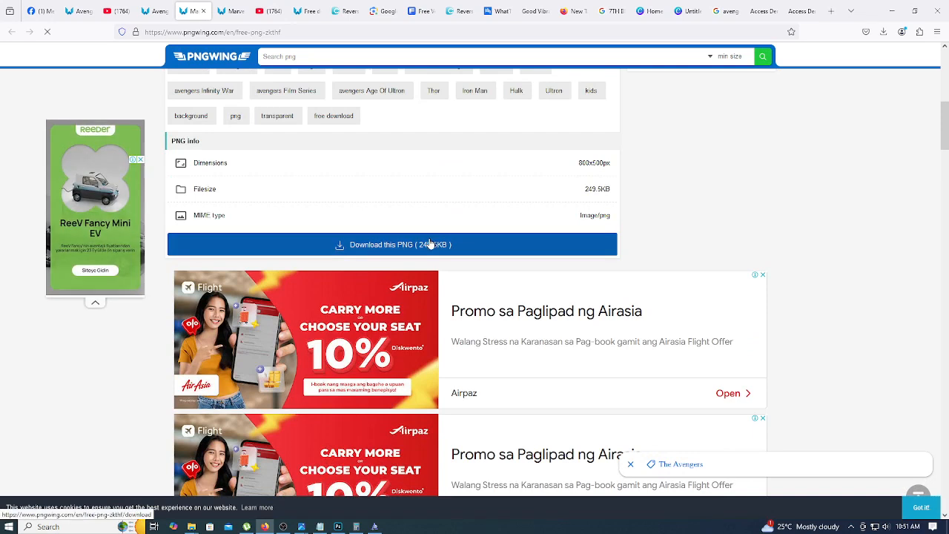
{"action": "left_click", "coordinate": [431, 244]}
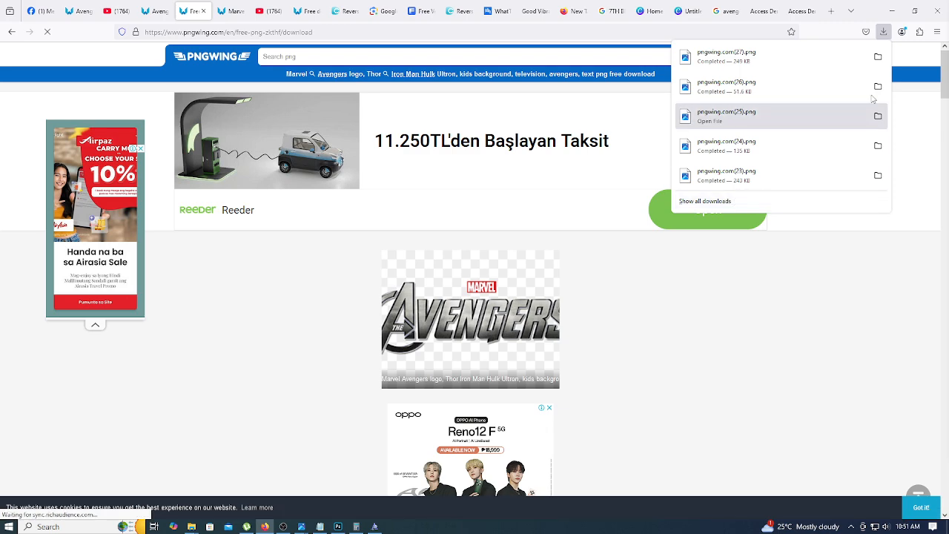
- Switch back to Photoshop, place pngwing.com(27) as an embedded image and position it just above the Happy 7th Birthday text
{"action": "left_click", "coordinate": [337, 526]}
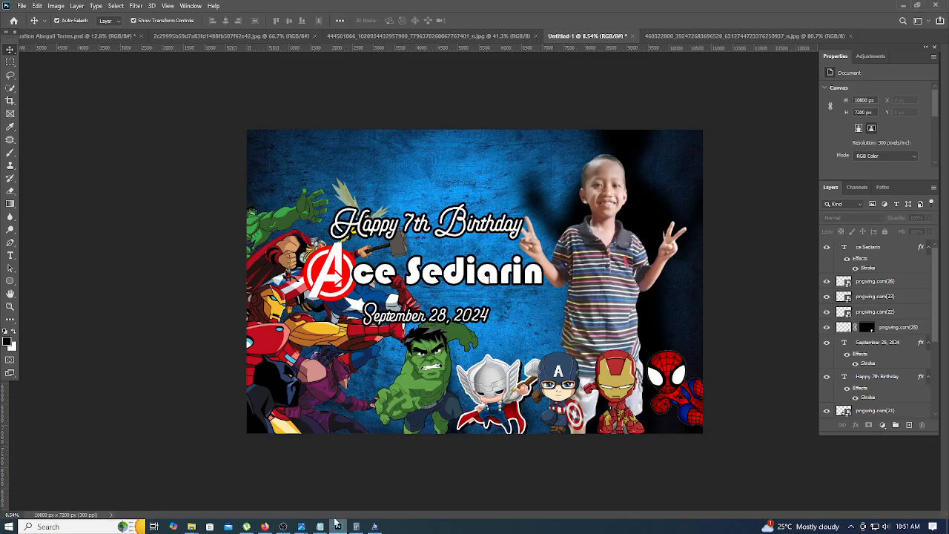
{"action": "left_click", "coordinate": [21, 5]}
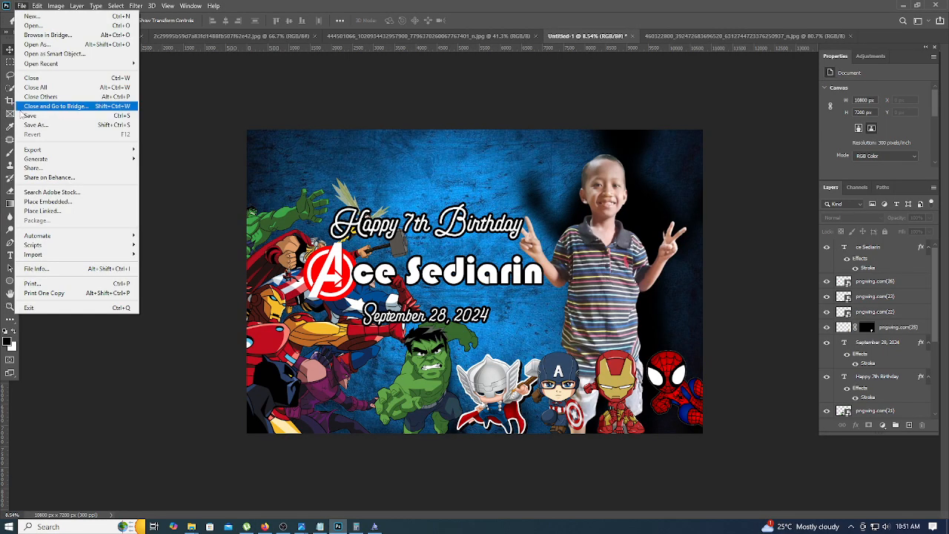
{"action": "left_click", "coordinate": [59, 199]}
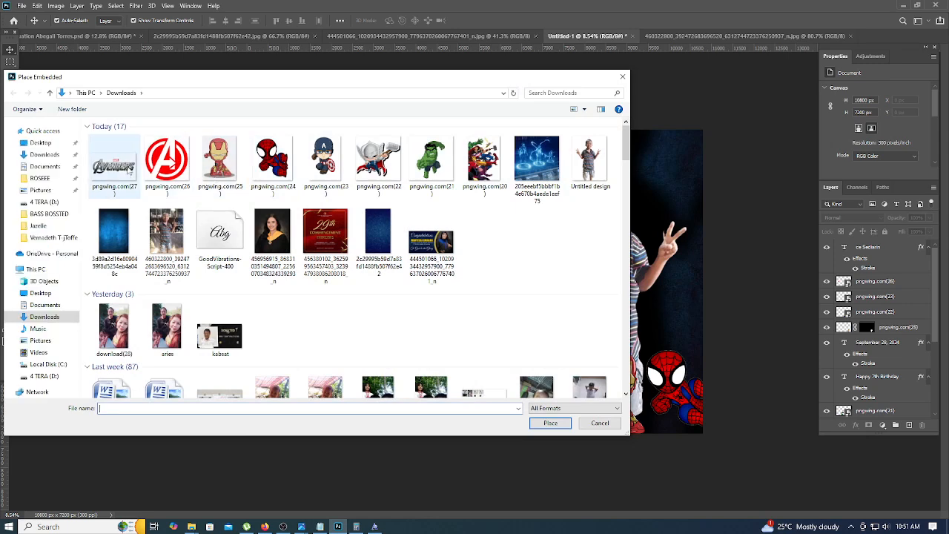
{"action": "double_click", "coordinate": [114, 160]}
{"action": "left_click_drag", "start_coordinate": [495, 280], "coordinate": [461, 186]}
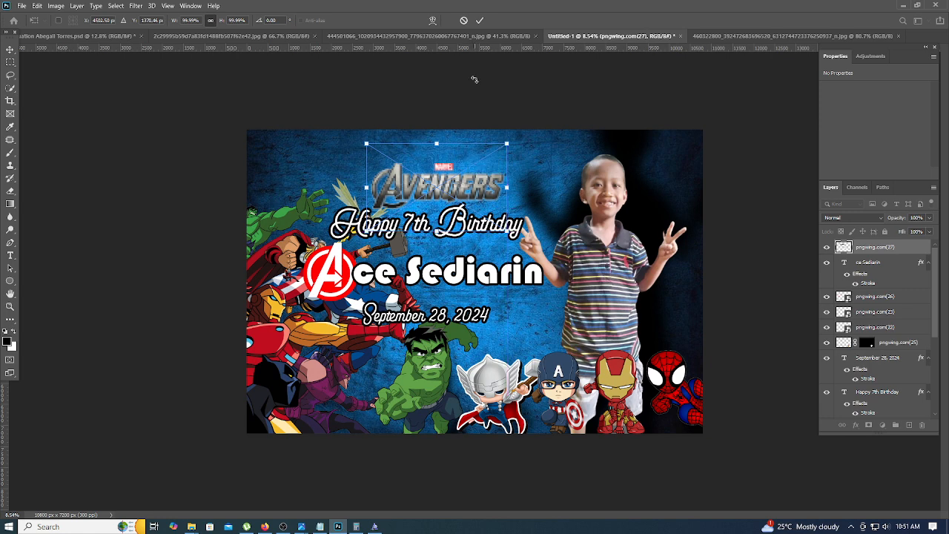
{"action": "left_click", "coordinate": [479, 20]}
{"action": "left_click", "coordinate": [531, 87]}
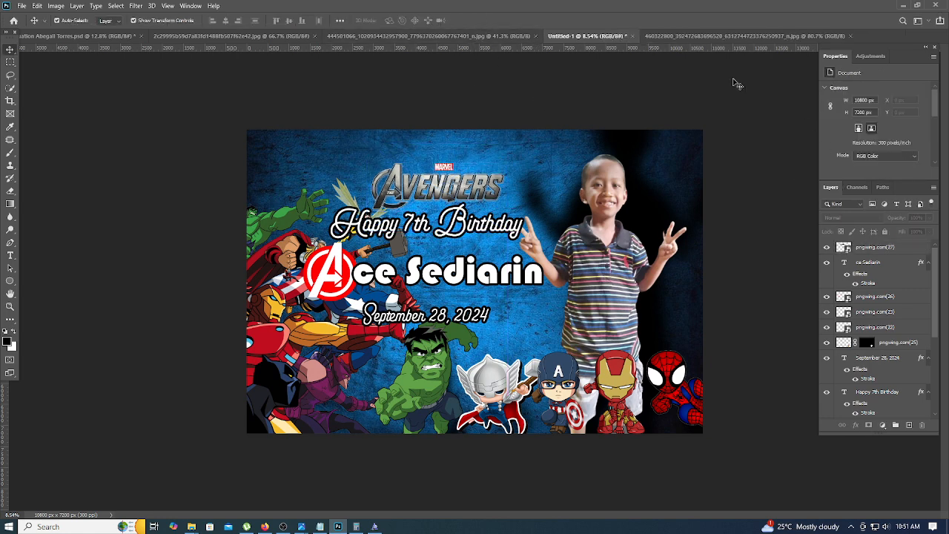
- Move the silver Avengers logo to the banner's lower-left corner at X 0, Y 6058 px, and raise the Avengers group image to X -257, Y 329 px
{"action": "left_click_drag", "start_coordinate": [491, 191], "coordinate": [336, 428]}
{"action": "key", "text": "ctrl+z"}
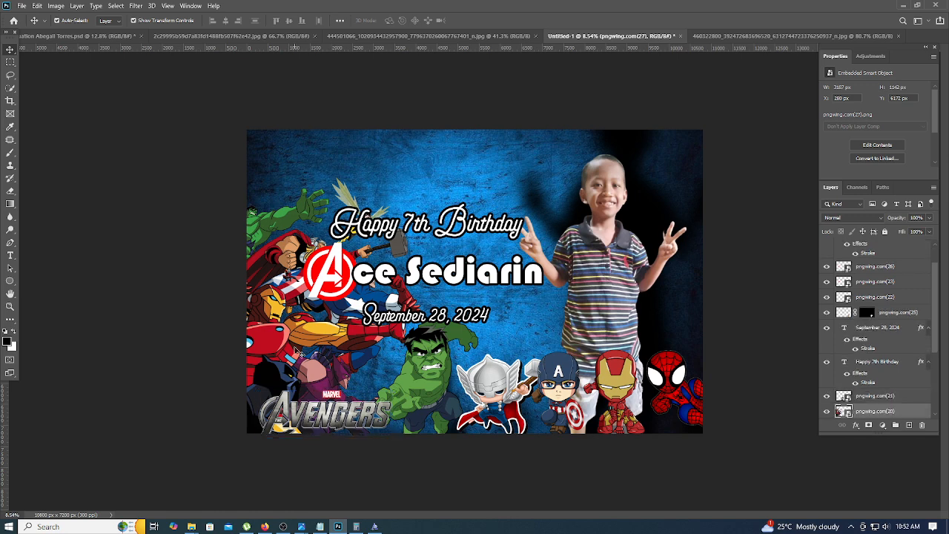
{"action": "left_click_drag", "start_coordinate": [295, 351], "coordinate": [319, 345]}
{"action": "left_click_drag", "start_coordinate": [355, 429], "coordinate": [338, 413]}
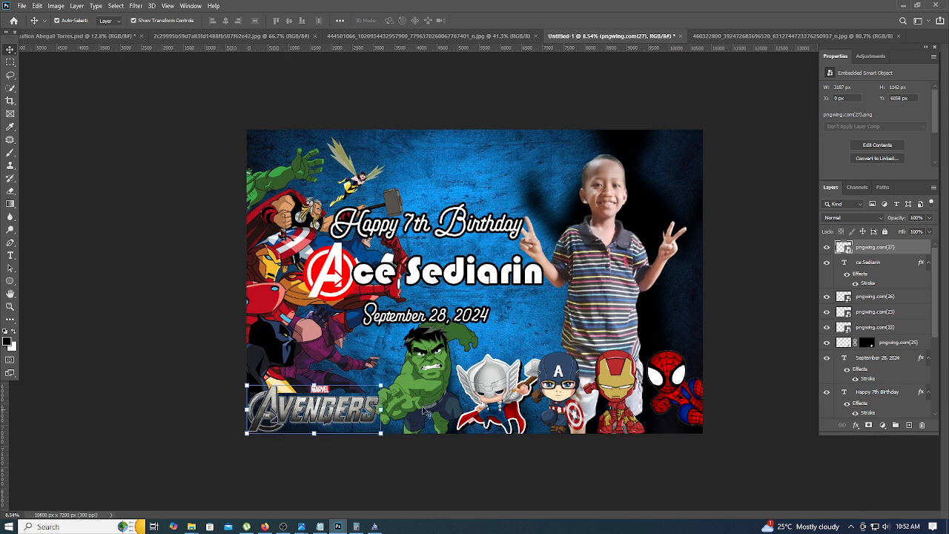
{"action": "left_click_drag", "start_coordinate": [280, 315], "coordinate": [280, 325]}
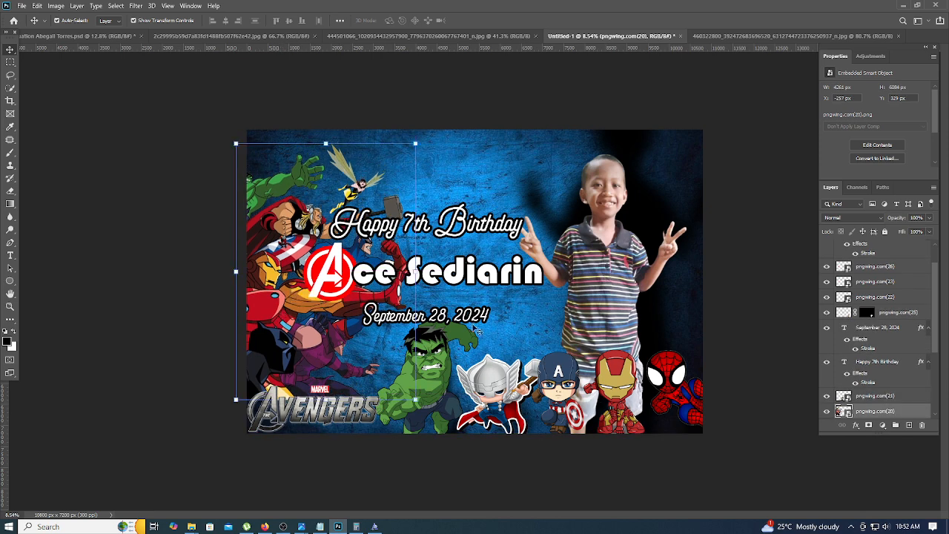
{"action": "left_click", "coordinate": [91, 289]}
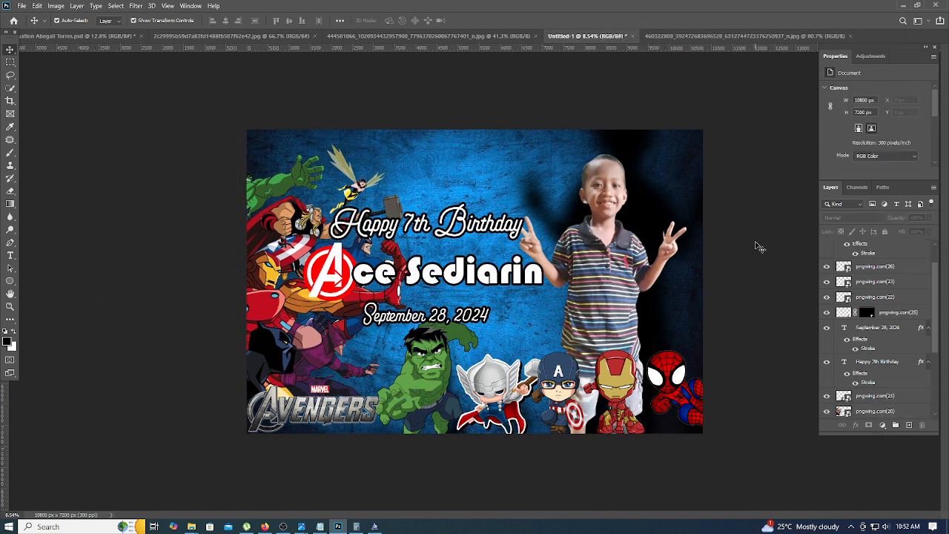
- Duplicate the Avengers group image, mirror the copy horizontally at about 77% width, and place it over the banner's right edge
{"action": "scroll", "coordinate": [495, 300], "scroll_direction": "down", "scroll_amount": 1}
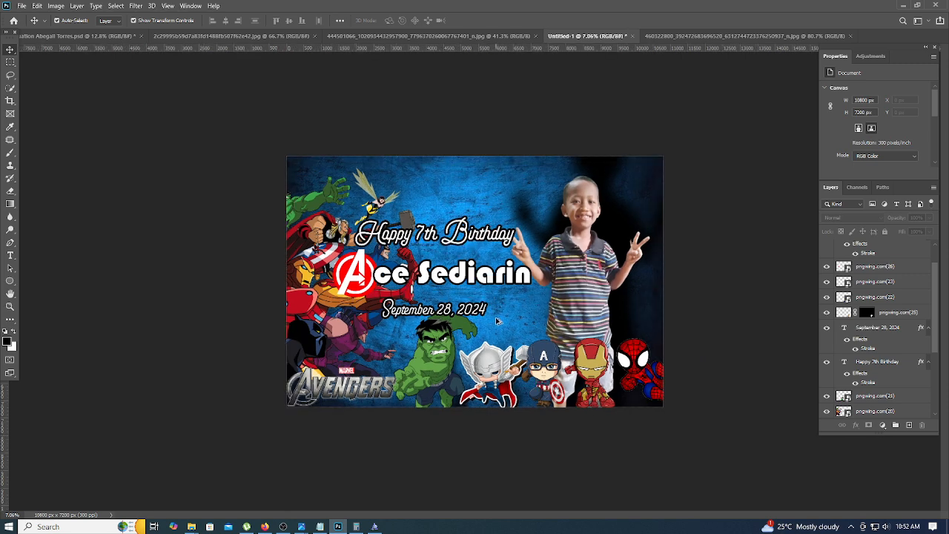
{"action": "left_click", "coordinate": [634, 360]}
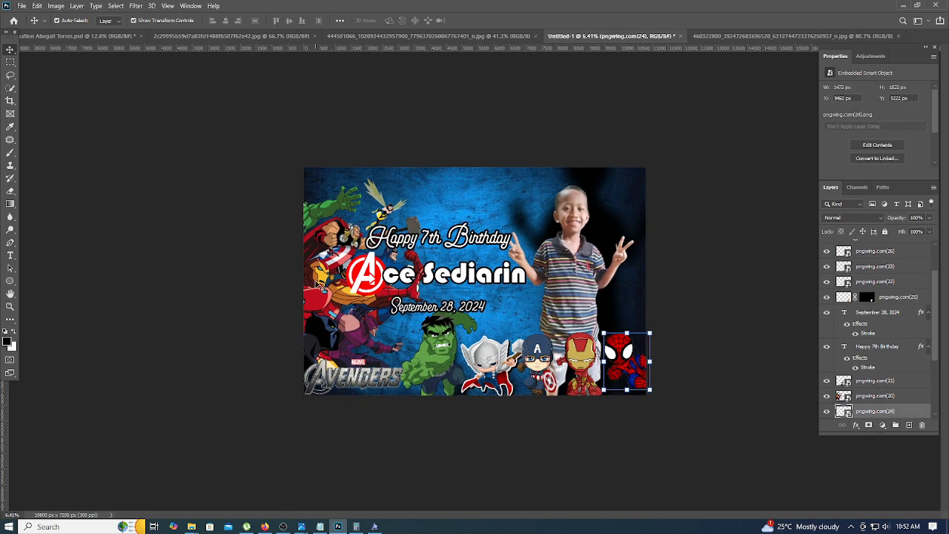
{"action": "left_click_drag", "start_coordinate": [319, 296], "coordinate": [641, 302]}
{"action": "left_click_drag", "start_coordinate": [758, 273], "coordinate": [518, 273]}
{"action": "left_click_drag", "start_coordinate": [611, 298], "coordinate": [652, 304]}
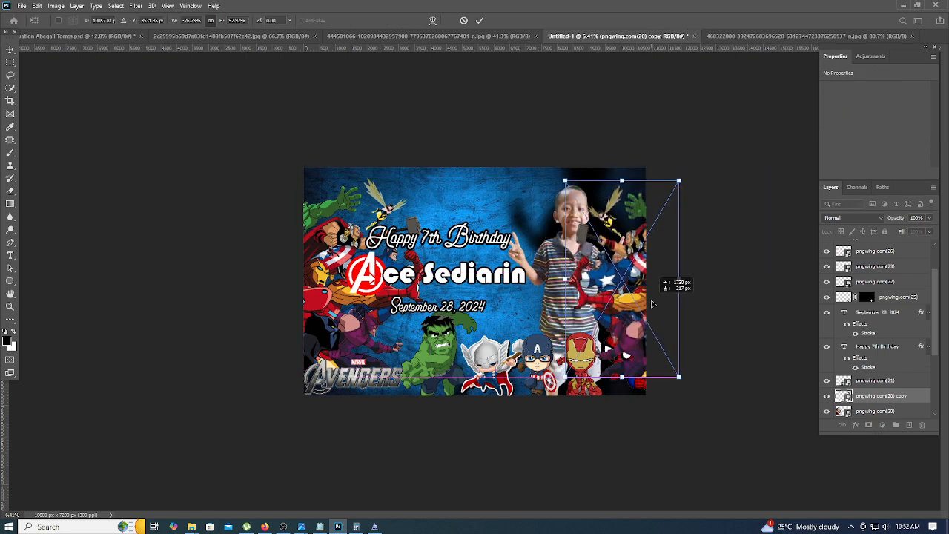
- Reorder the mirrored group image copy so it sits directly below the boy's brightened photo layer, and apply its transform
{"action": "scroll", "coordinate": [937, 356], "scroll_direction": "down", "scroll_amount": 5}
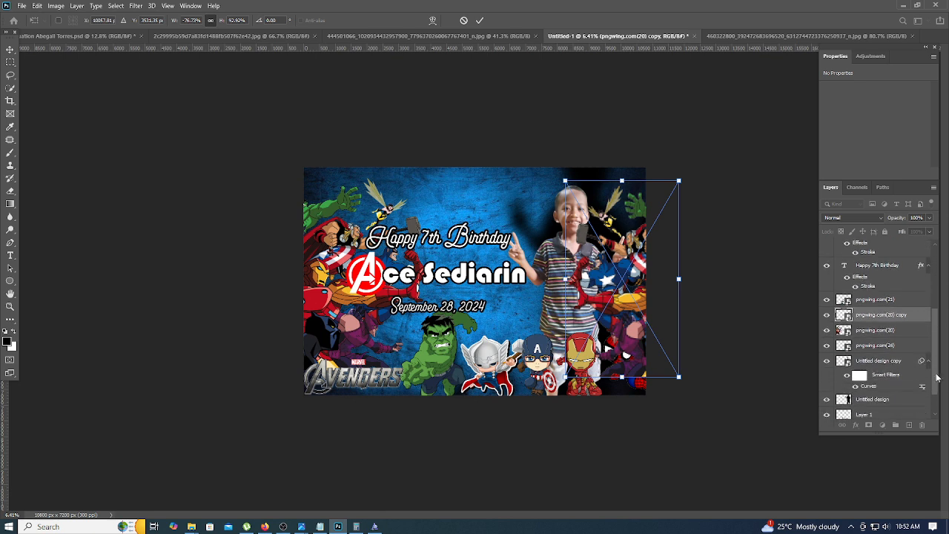
{"action": "left_click_drag", "start_coordinate": [907, 321], "coordinate": [886, 380]}
{"action": "left_click", "coordinate": [732, 343]}
{"action": "left_click", "coordinate": [763, 341]}
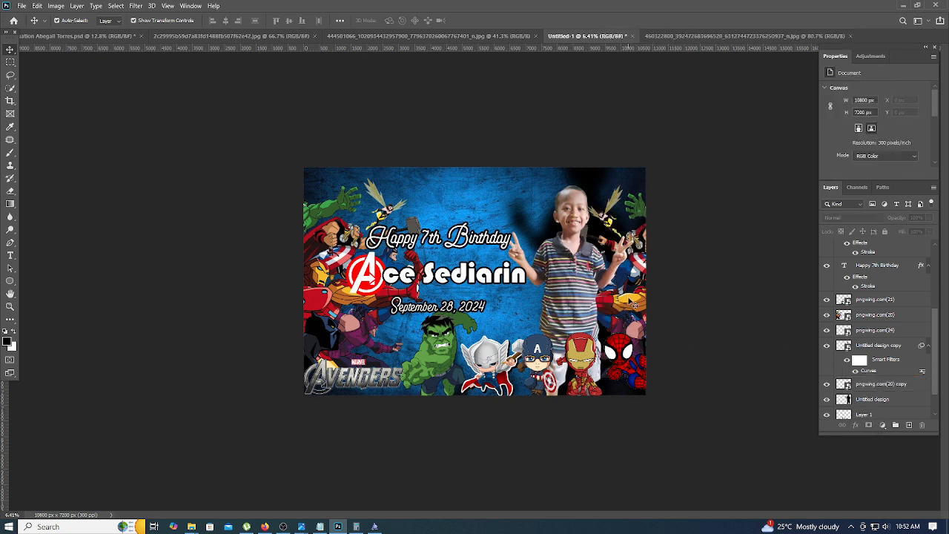
- Enlarge the mirrored group image copy to about 4269 × 7386 px and position it at about X 7733, Y 277 px over the banner's right edge
{"action": "left_click_drag", "start_coordinate": [631, 304], "coordinate": [637, 332]}
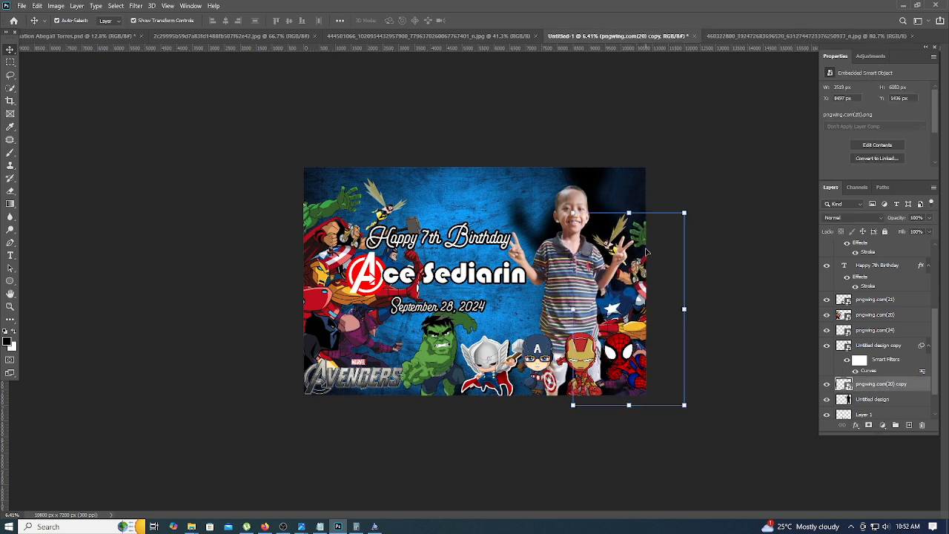
{"action": "left_click_drag", "start_coordinate": [573, 214], "coordinate": [550, 191]}
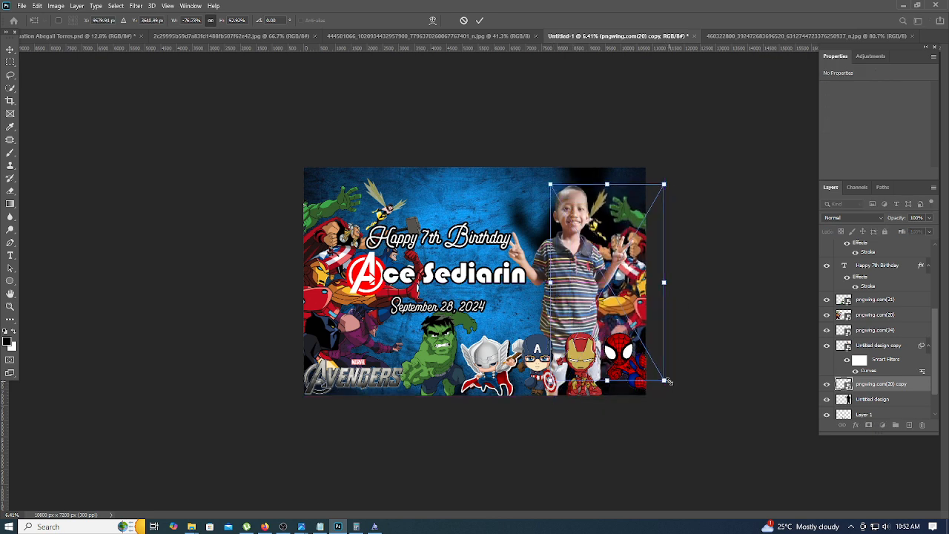
{"action": "left_click_drag", "start_coordinate": [665, 380], "coordinate": [665, 337]}
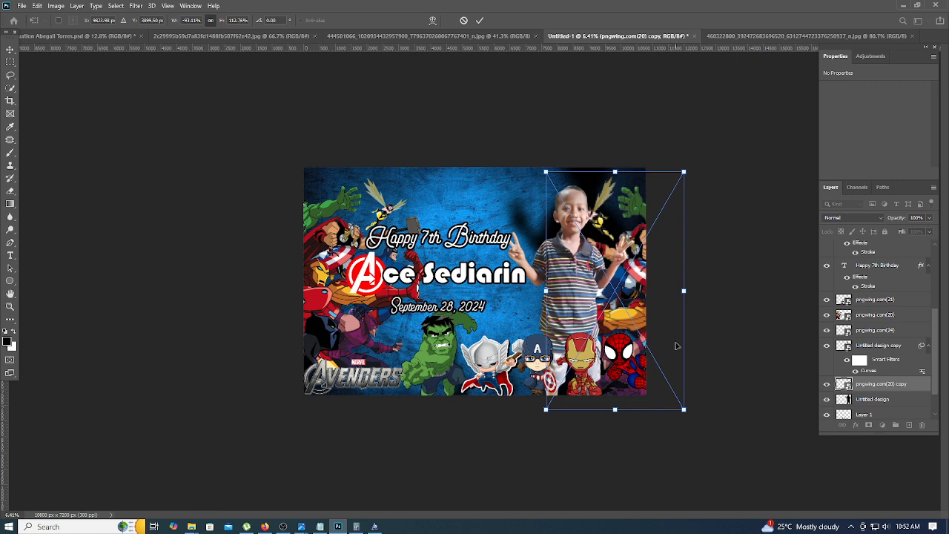
{"action": "key", "text": "Return"}
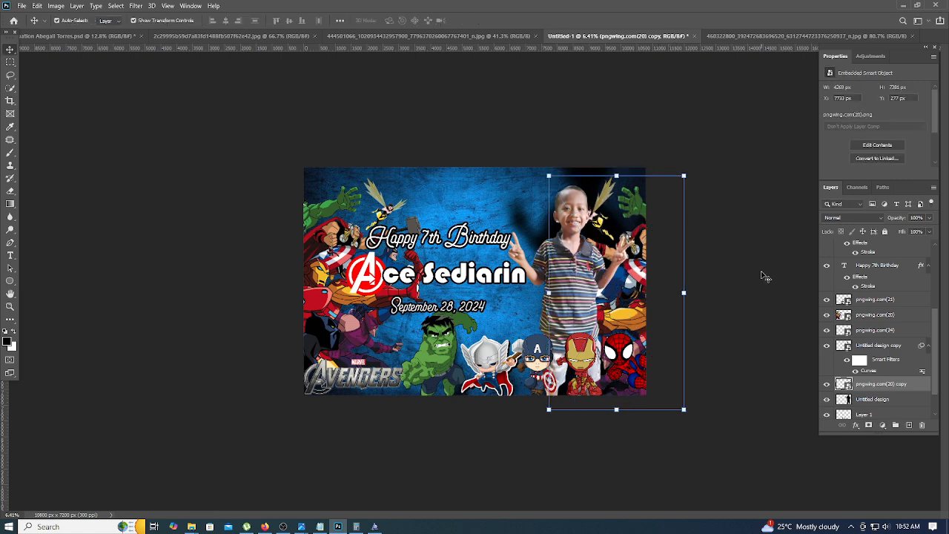
{"action": "left_click", "coordinate": [660, 269]}
{"action": "scroll", "coordinate": [643, 345], "scroll_direction": "up", "scroll_amount": 1}
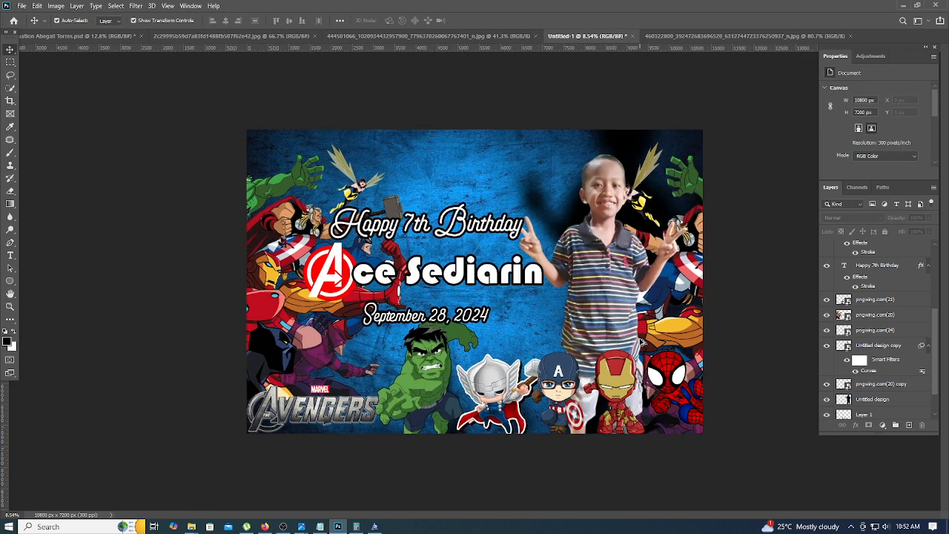
{"action": "scroll", "coordinate": [642, 342], "scroll_direction": "down", "scroll_amount": 1}
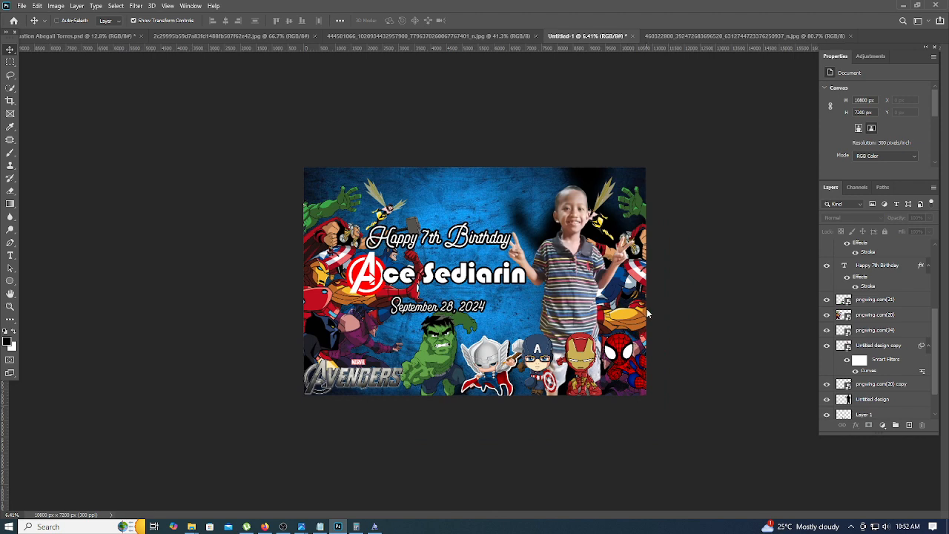
- Begin saving the banner in the Downloads folder with the file name 2X3 Avenger Tarp, and open the file format choices
{"action": "key", "text": "ctrl+s"}
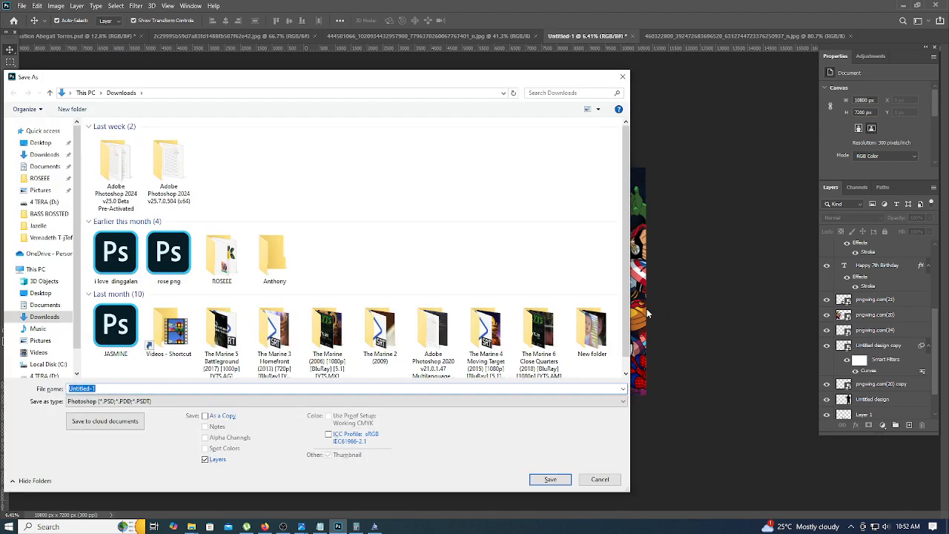
{"action": "type", "text": "2X3"}
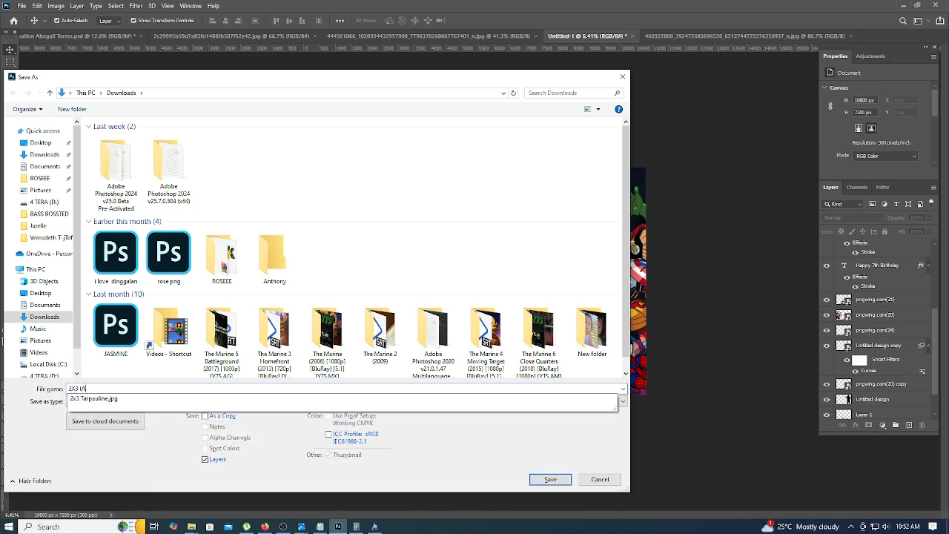
{"action": "type", "text": " Avenger Tarp"}
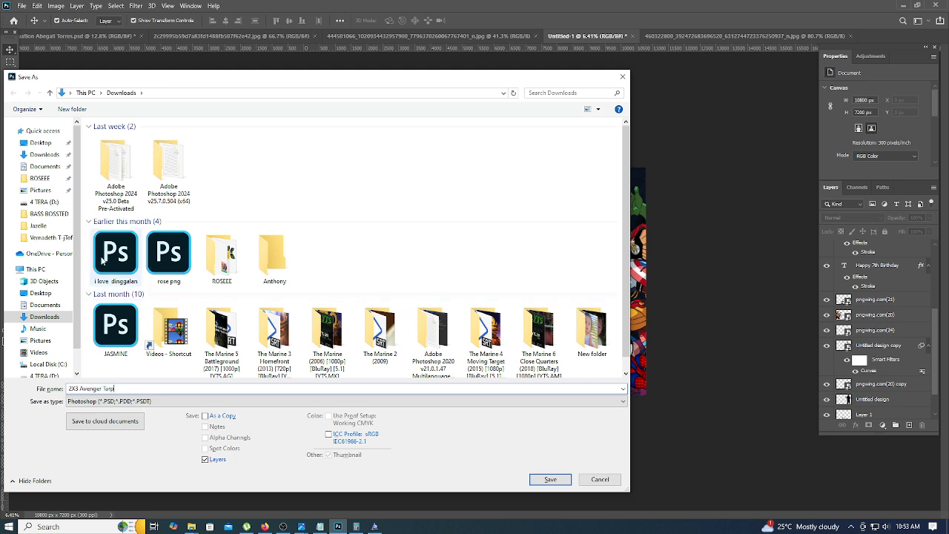
{"action": "left_click", "coordinate": [54, 158]}
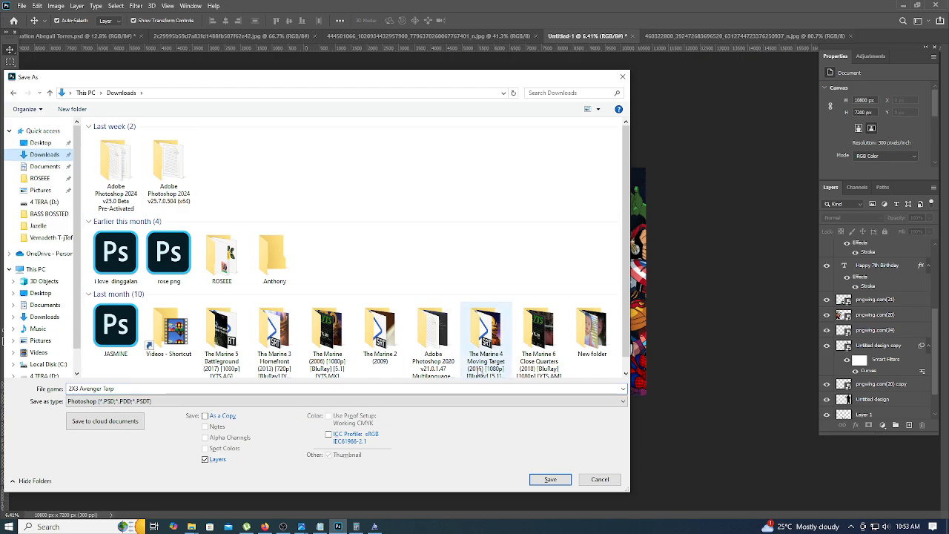
{"action": "left_click", "coordinate": [489, 401]}
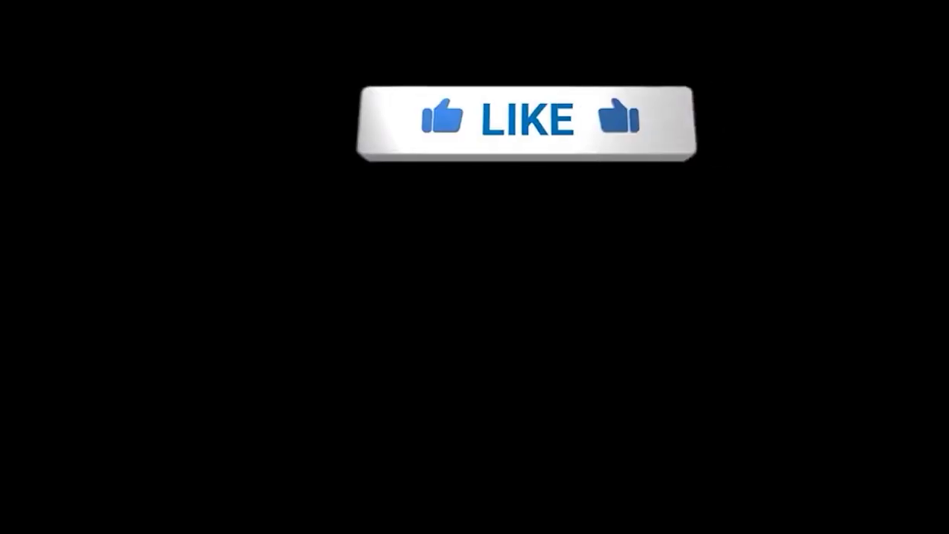